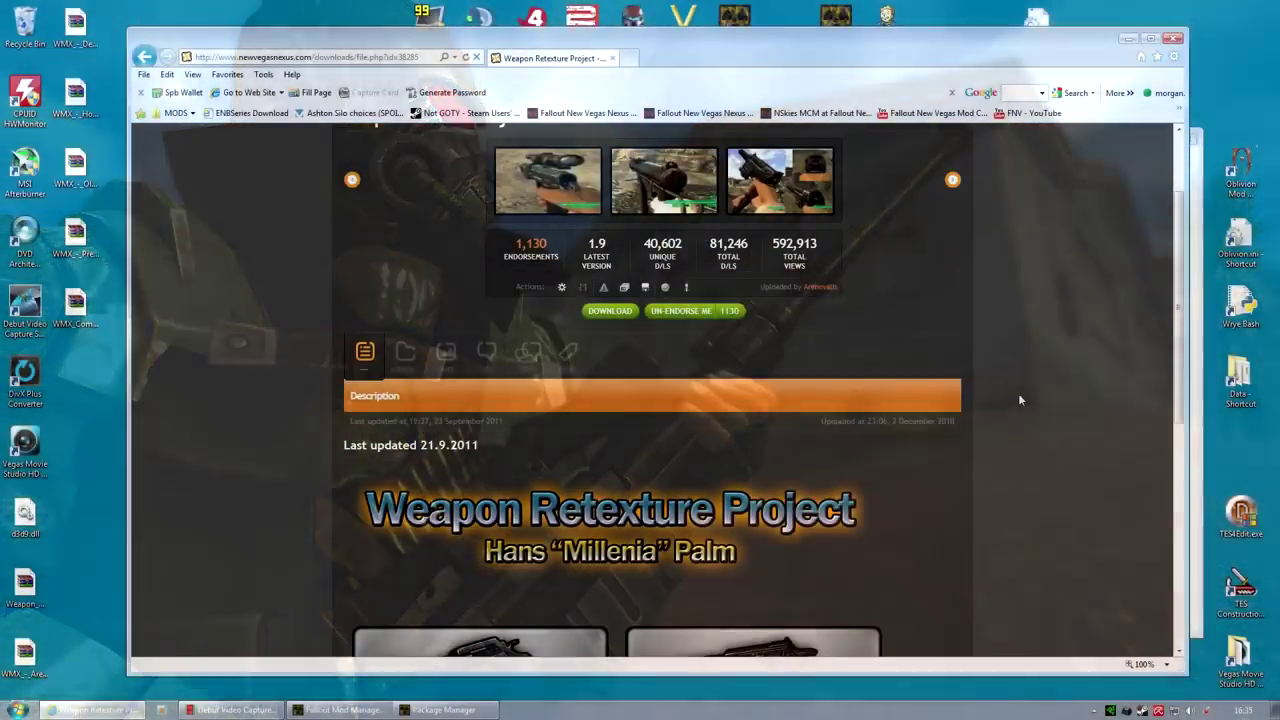
# Download the main weapon_retexture_project_1dot8 file via the Washington DC, USA premium server
pyautogui.scroll(-3, 1017, 393)
pyautogui.scroll(-1, 1020, 392)
pyautogui.scroll(3, 1046, 387)
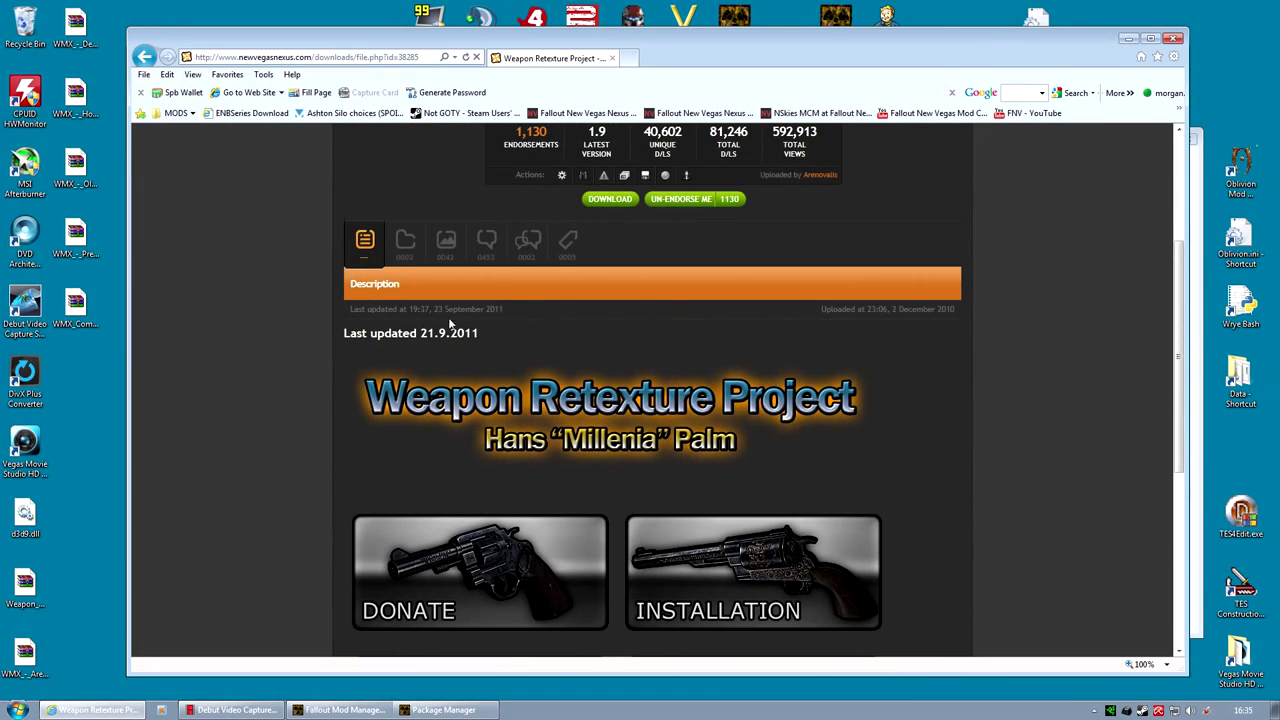
pyautogui.click(400, 245)
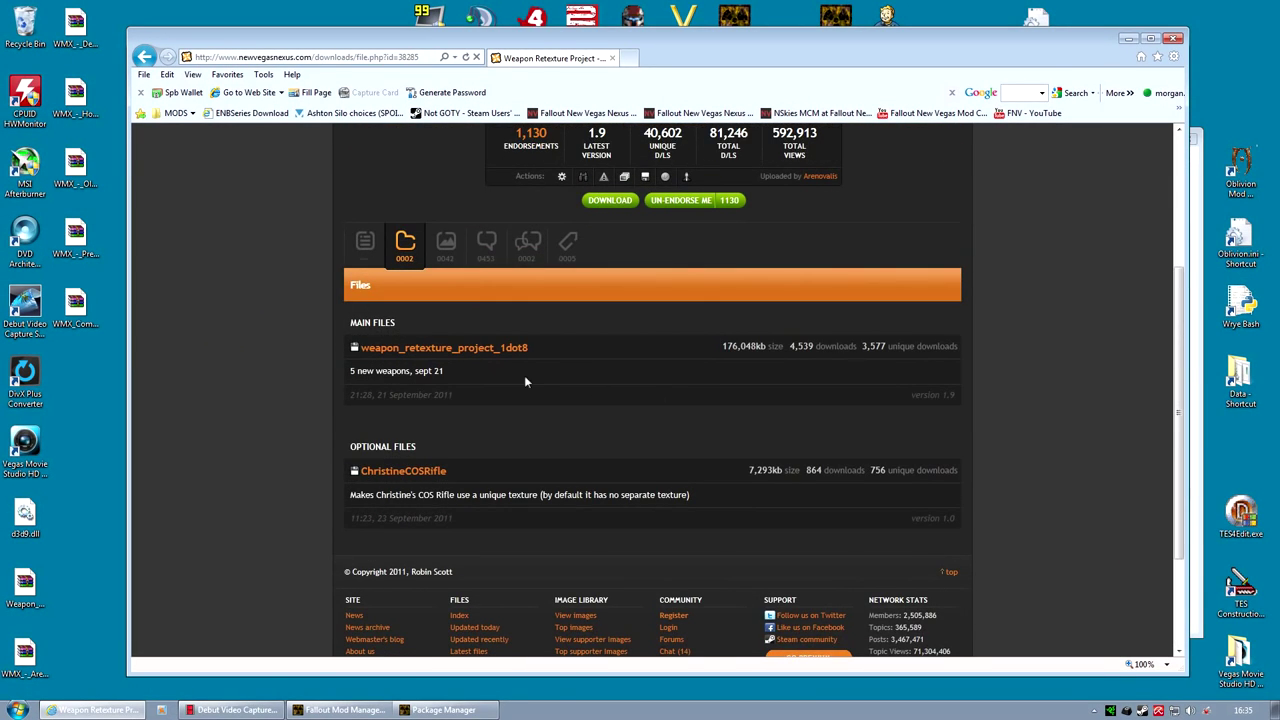
pyautogui.click(481, 352)
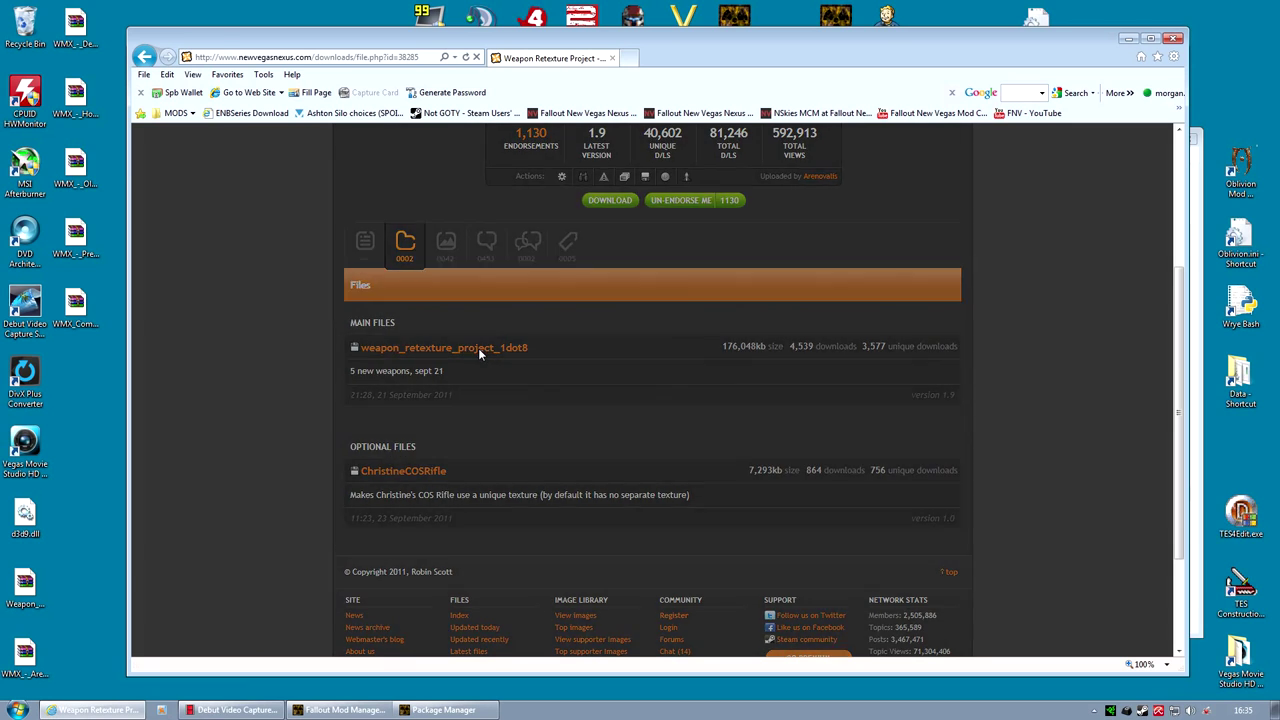
pyautogui.click(492, 412)
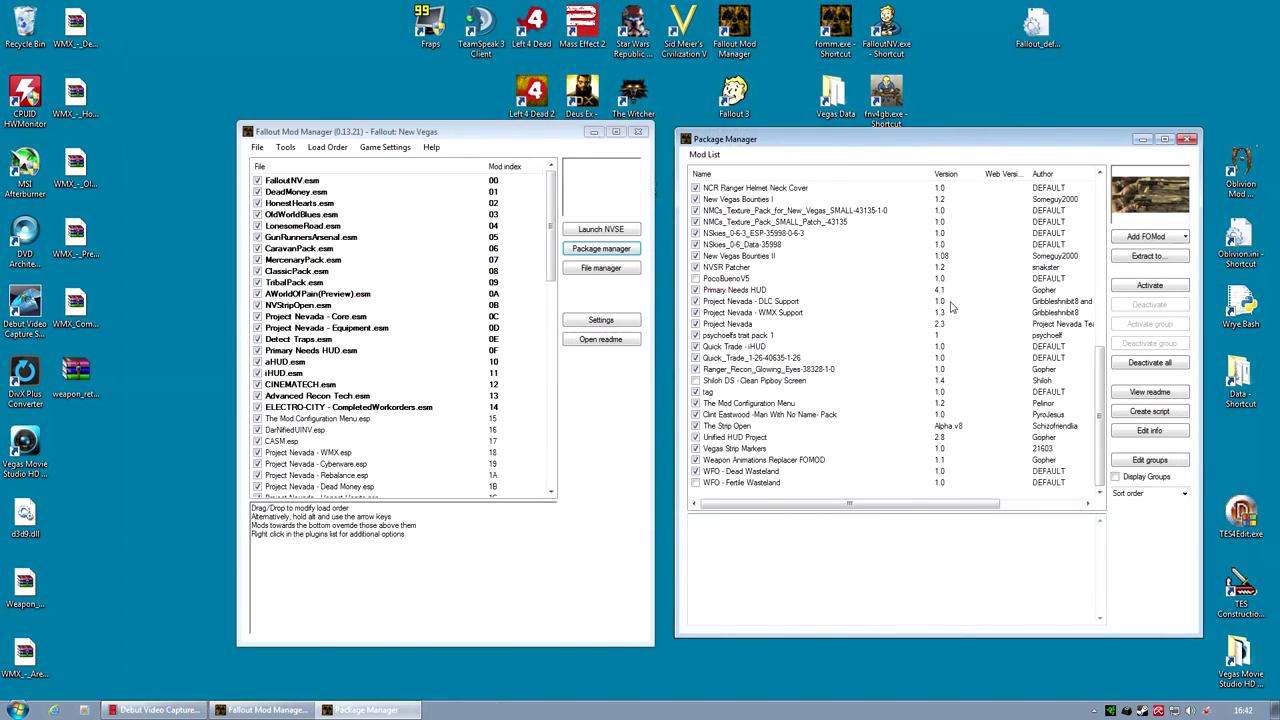
# Add the downloaded weapon_retexture_project archive as a new package in Package Manager
pyautogui.click(1179, 241)
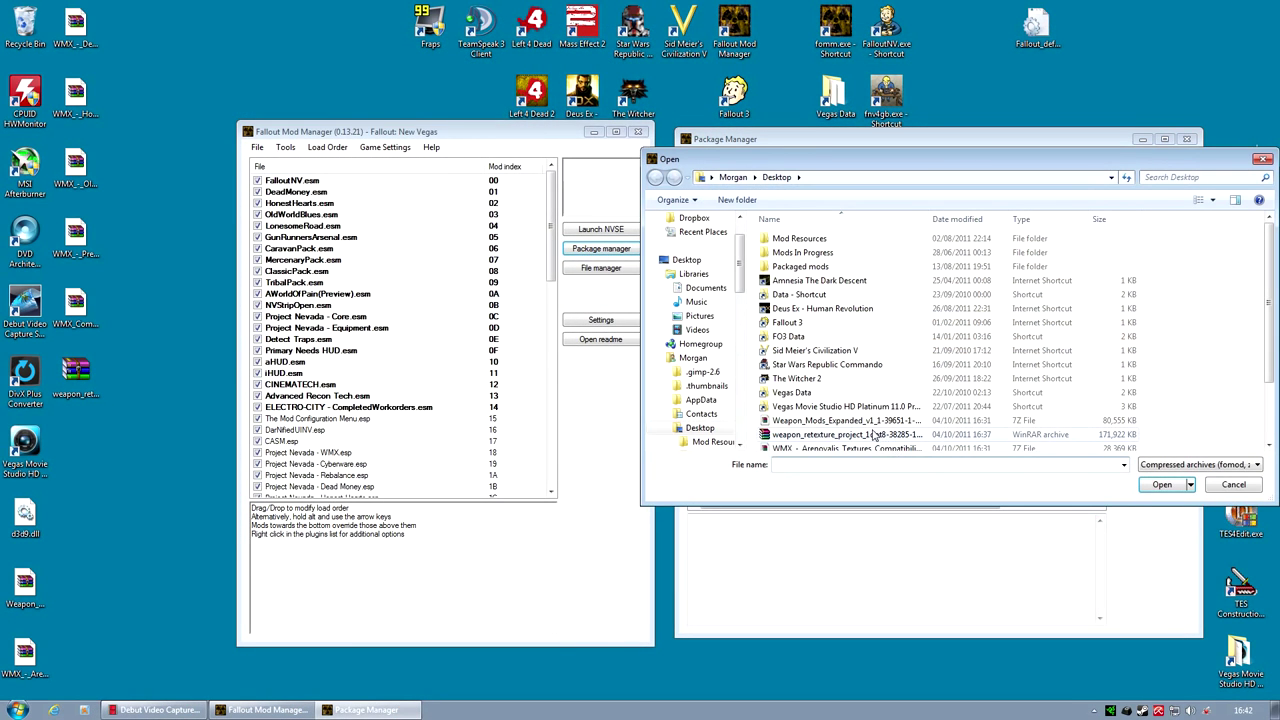
pyautogui.click(875, 436)
pyautogui.click(1160, 485)
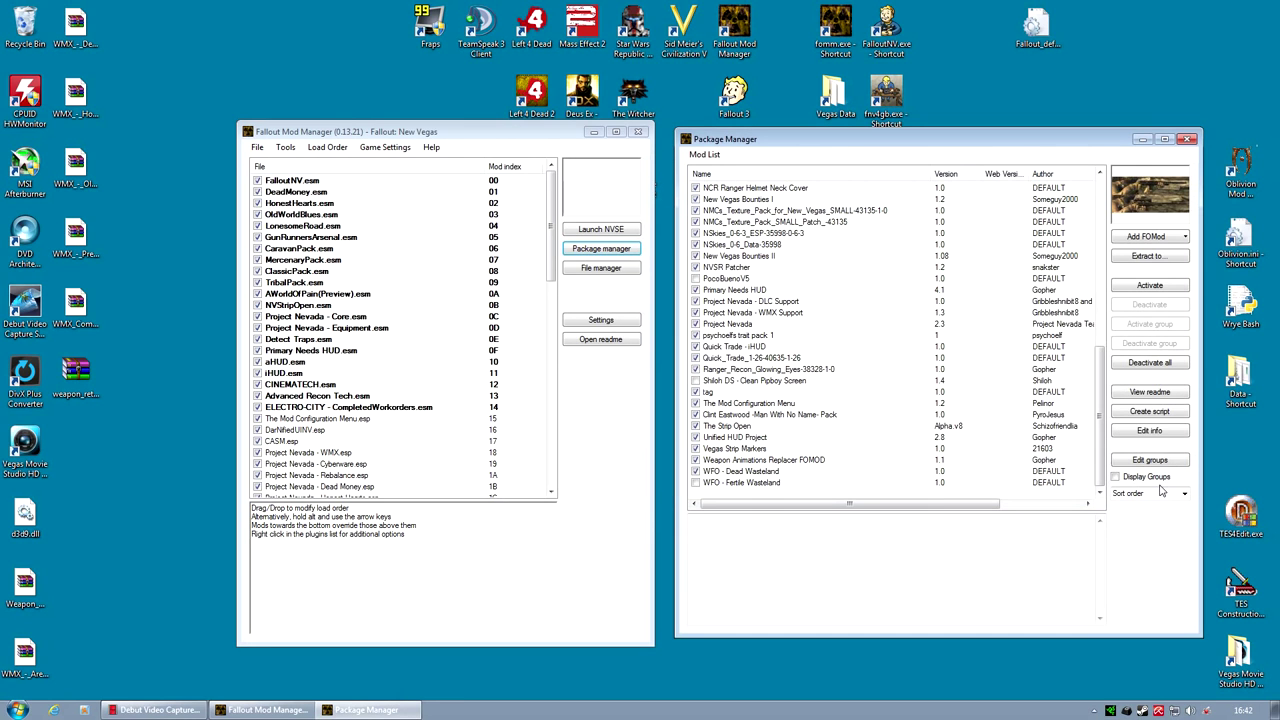
pyautogui.click(638, 398)
# Activate the weapon_retexture_project package and acknowledge the successful installation
pyautogui.click(1097, 492)
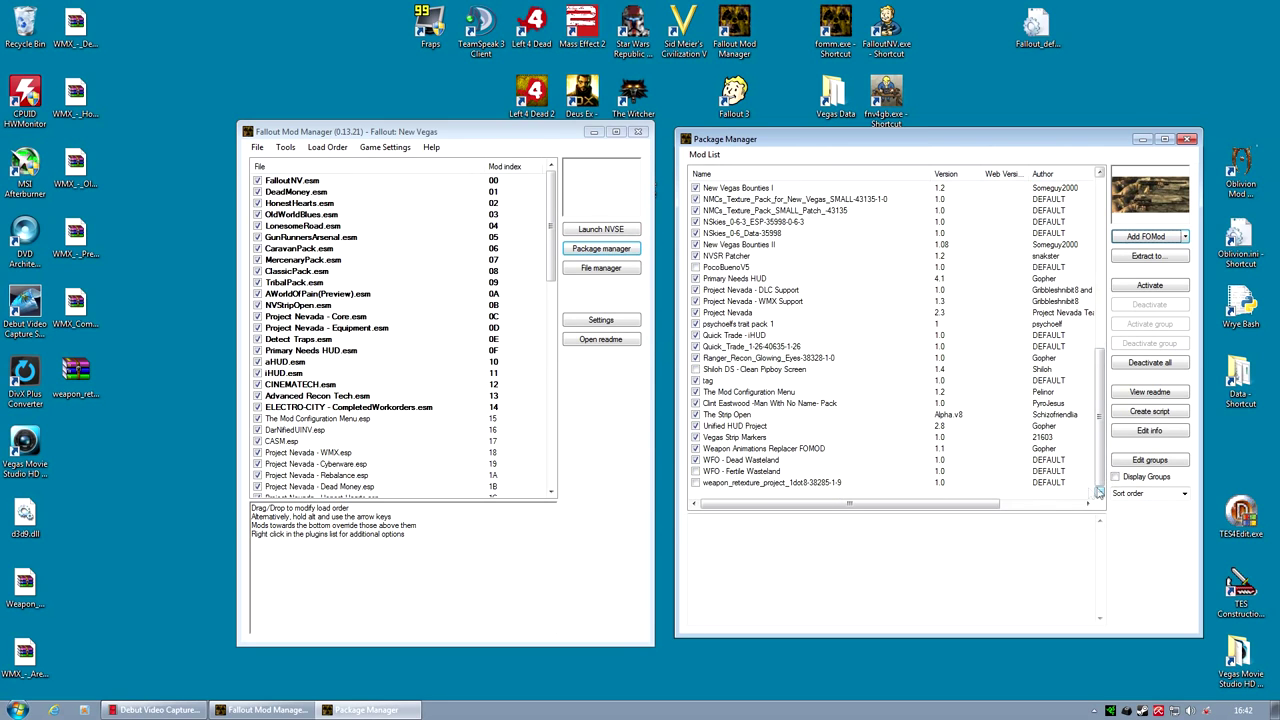
pyautogui.click(767, 484)
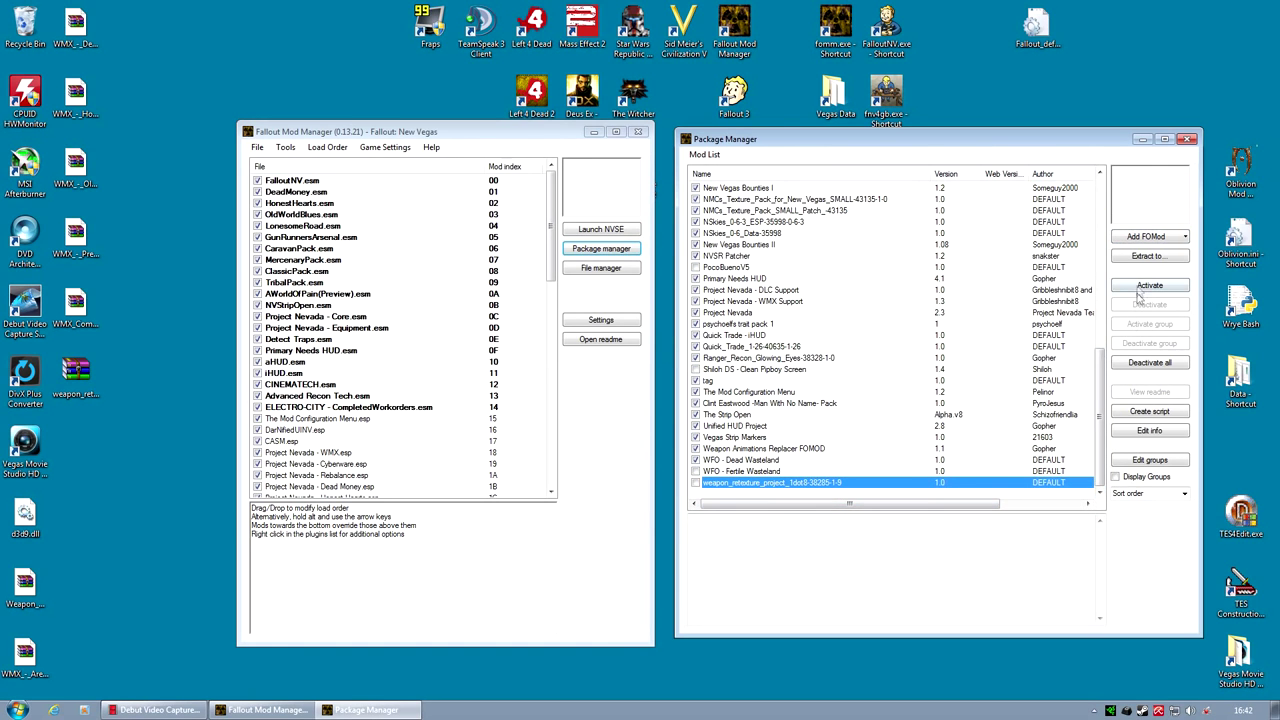
pyautogui.click(1150, 287)
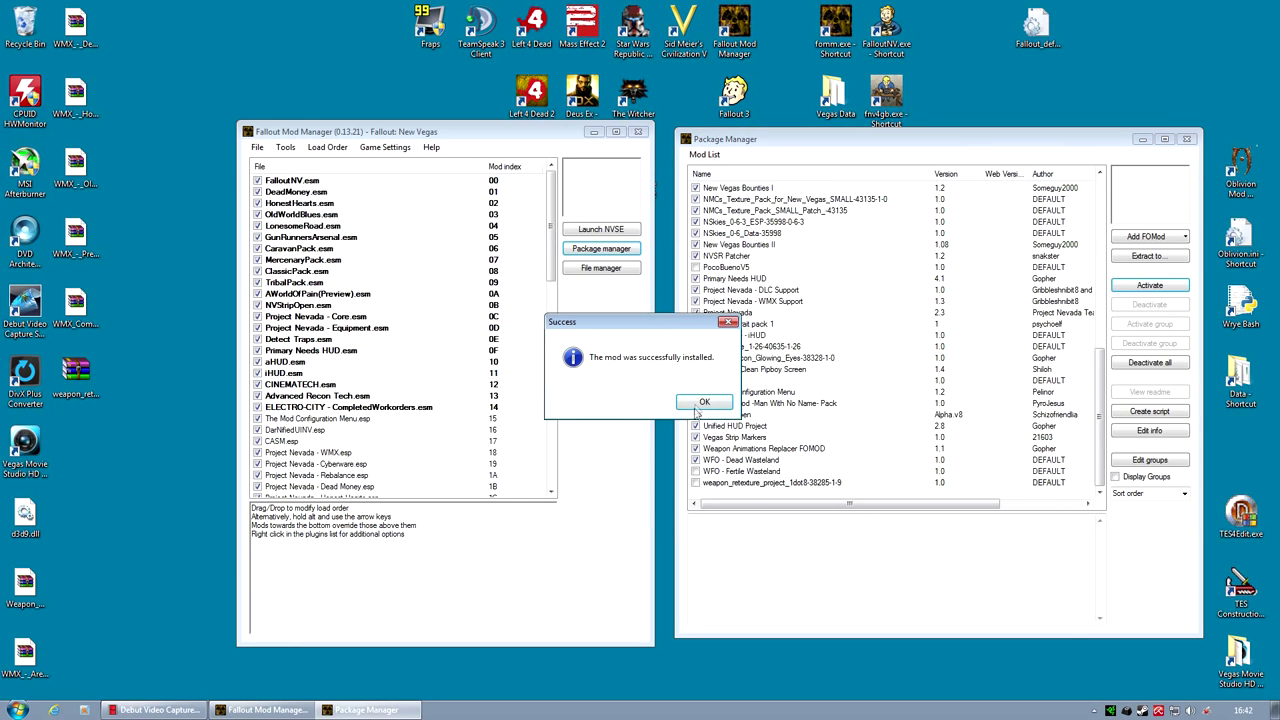
pyautogui.click(702, 403)
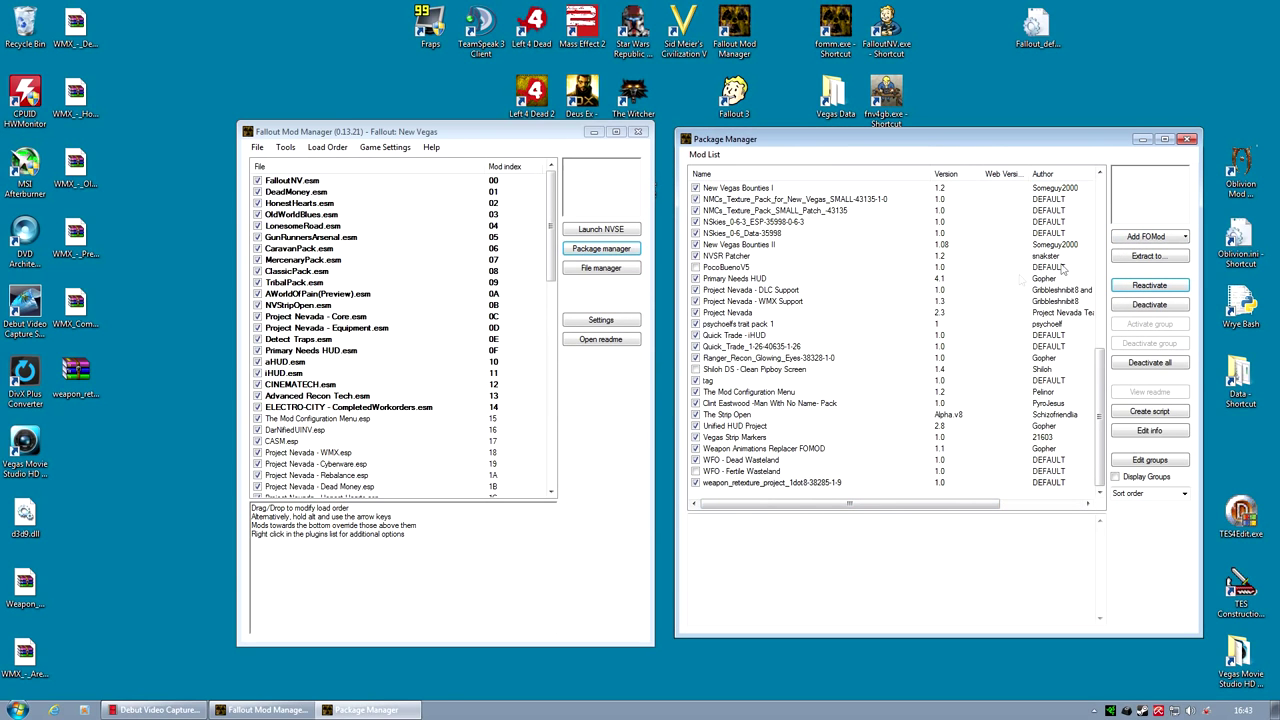
pyautogui.moveTo(552, 275); pyautogui.dragTo(560, 490)
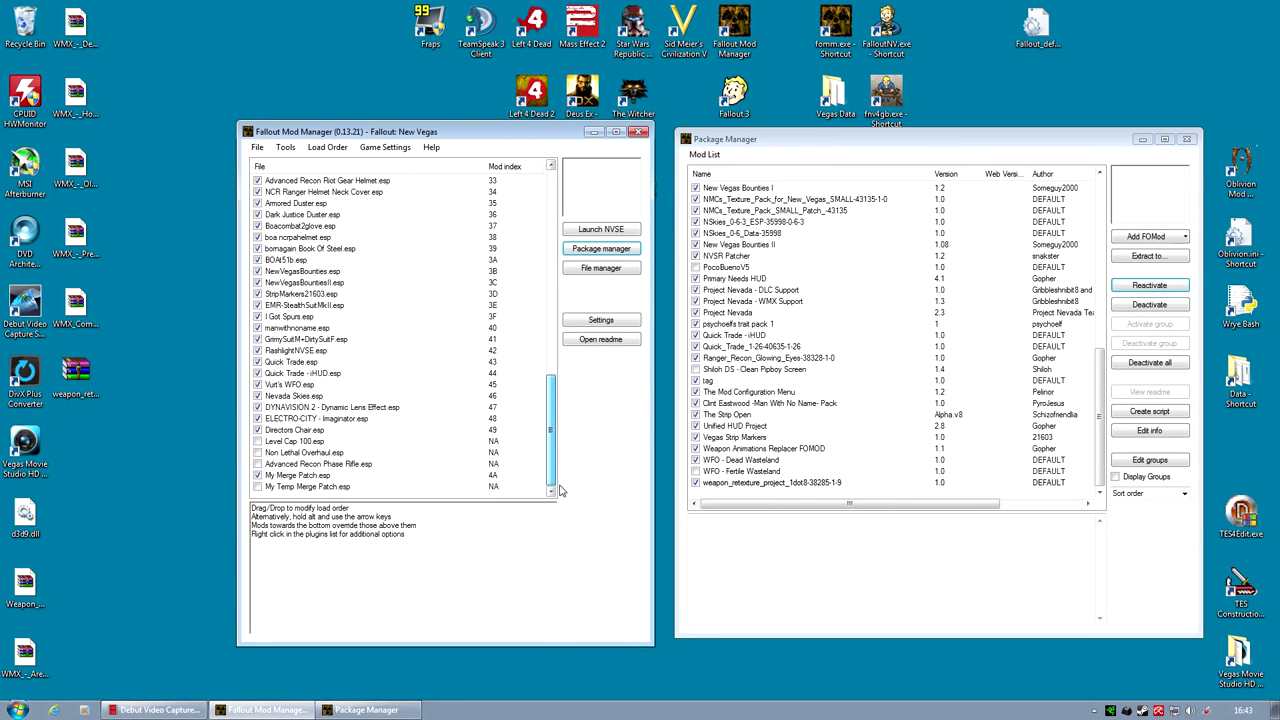
pyautogui.scroll(10, 560, 490)
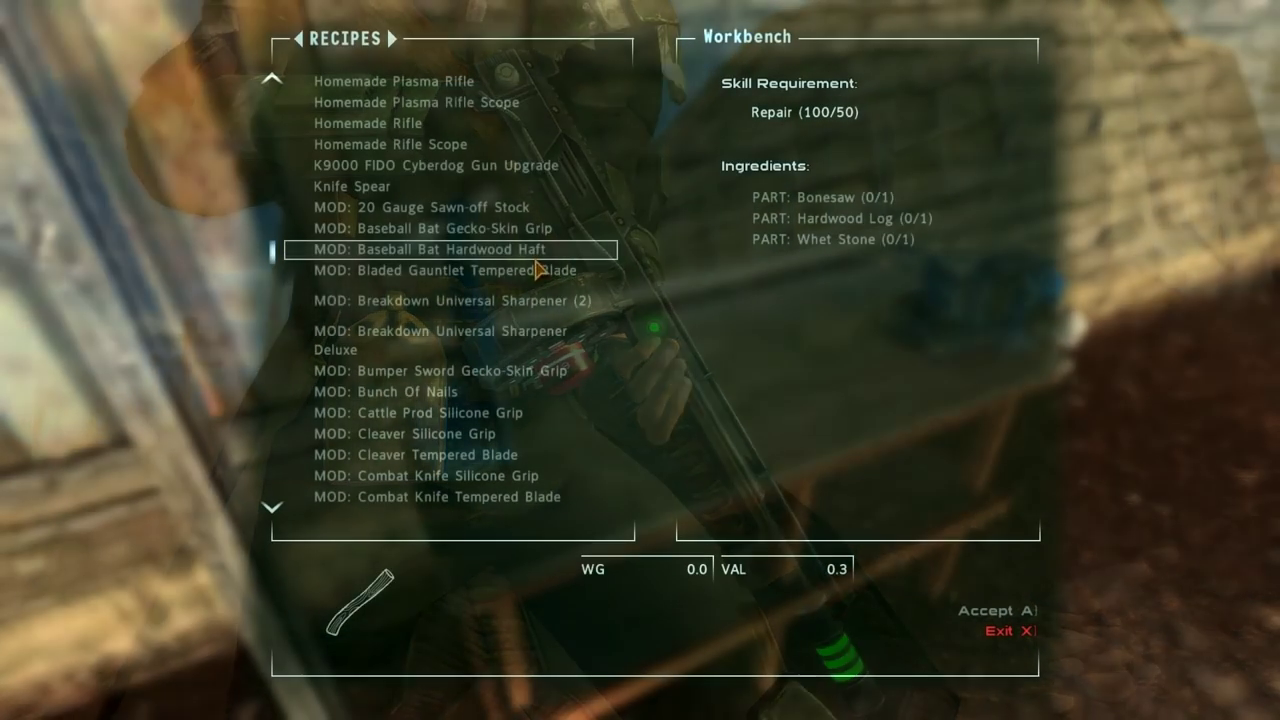
pyautogui.scroll(-3, 529, 266)
pyautogui.scroll(-6, 531, 287)
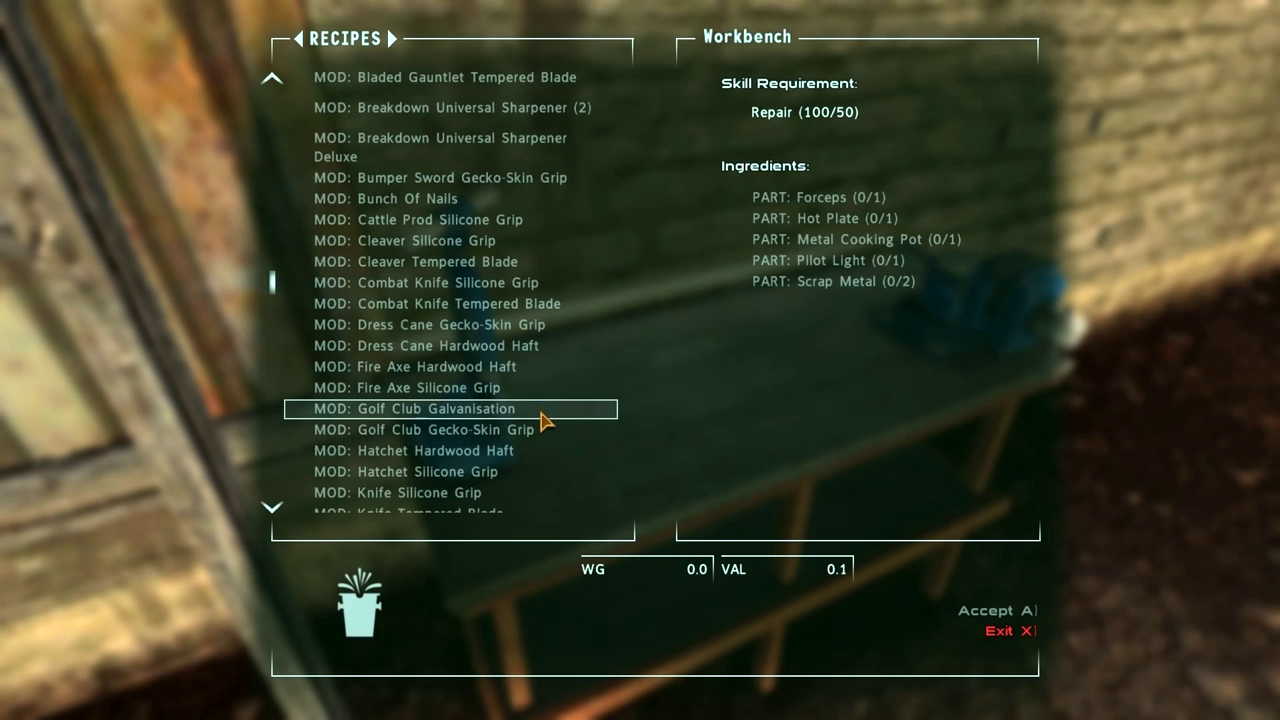
pyautogui.scroll(-2, 546, 430)
pyautogui.scroll(-5, 546, 432)
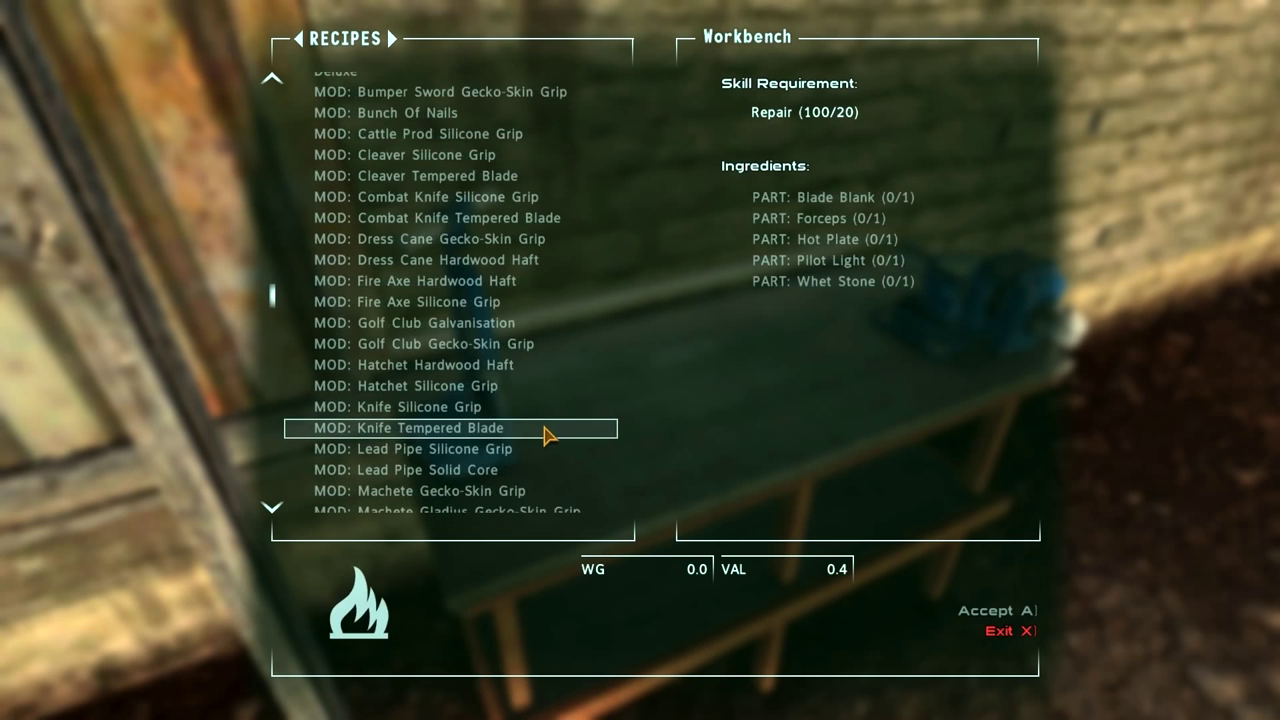
pyautogui.scroll(-1, 546, 432)
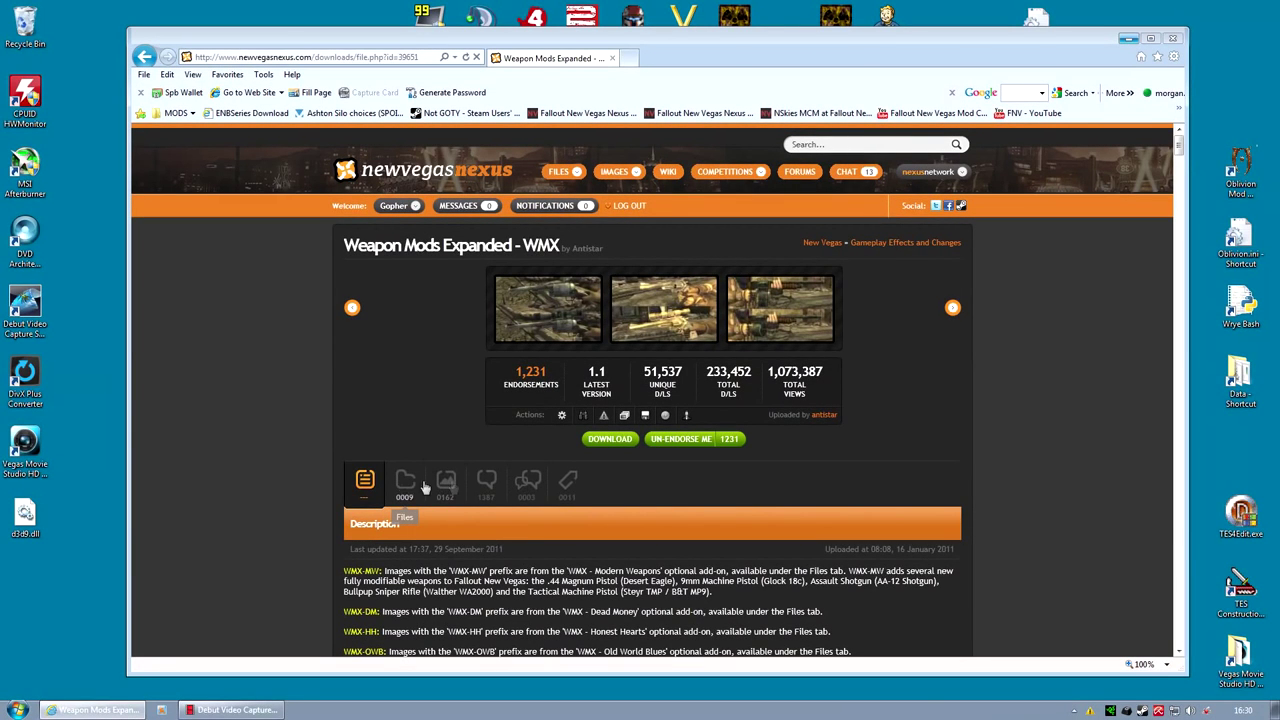
# Download the main Weapon Mods Expanded v1_1 file from the Washington DC server
pyautogui.click(404, 482)
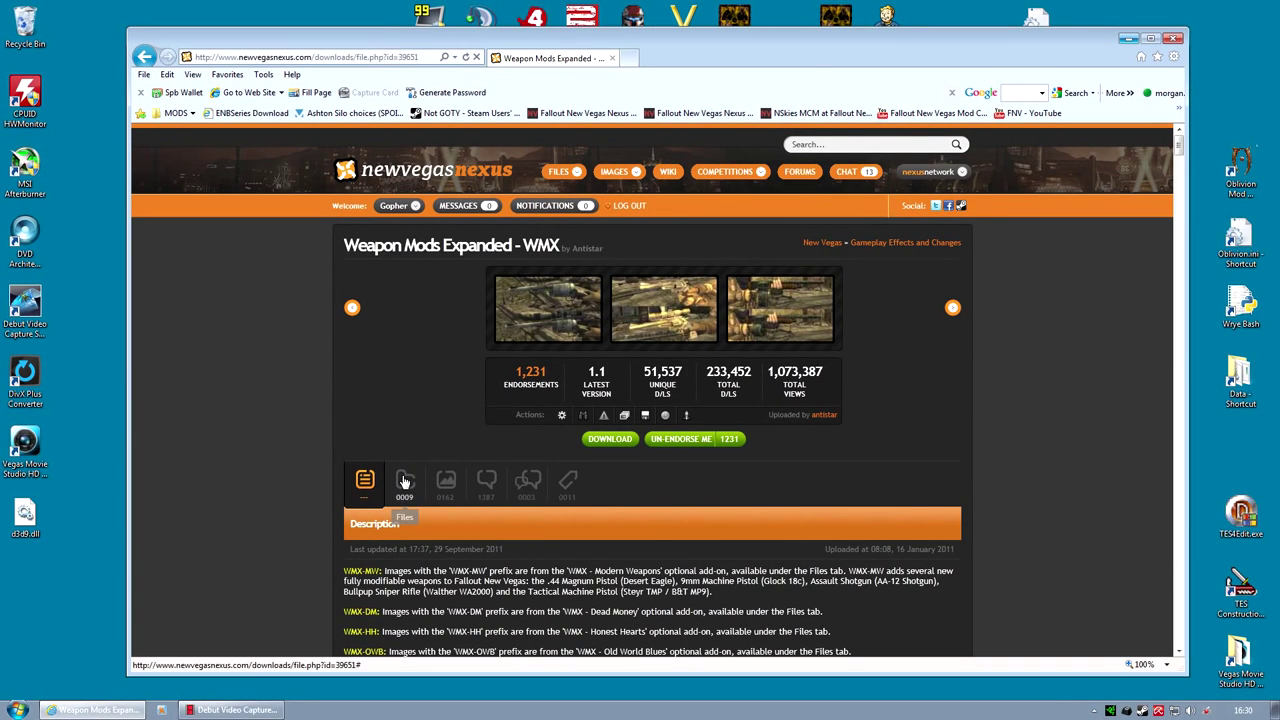
pyautogui.click(404, 482)
pyautogui.scroll(-4, 433, 337)
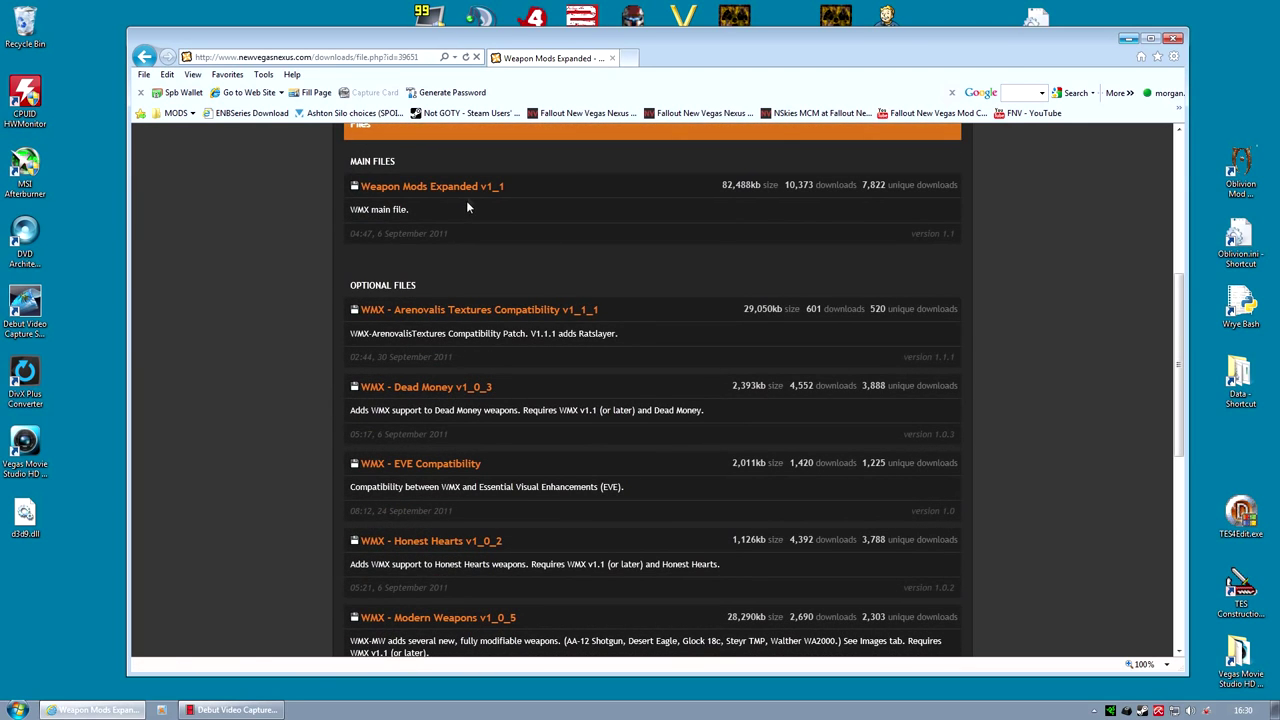
pyautogui.click(468, 188)
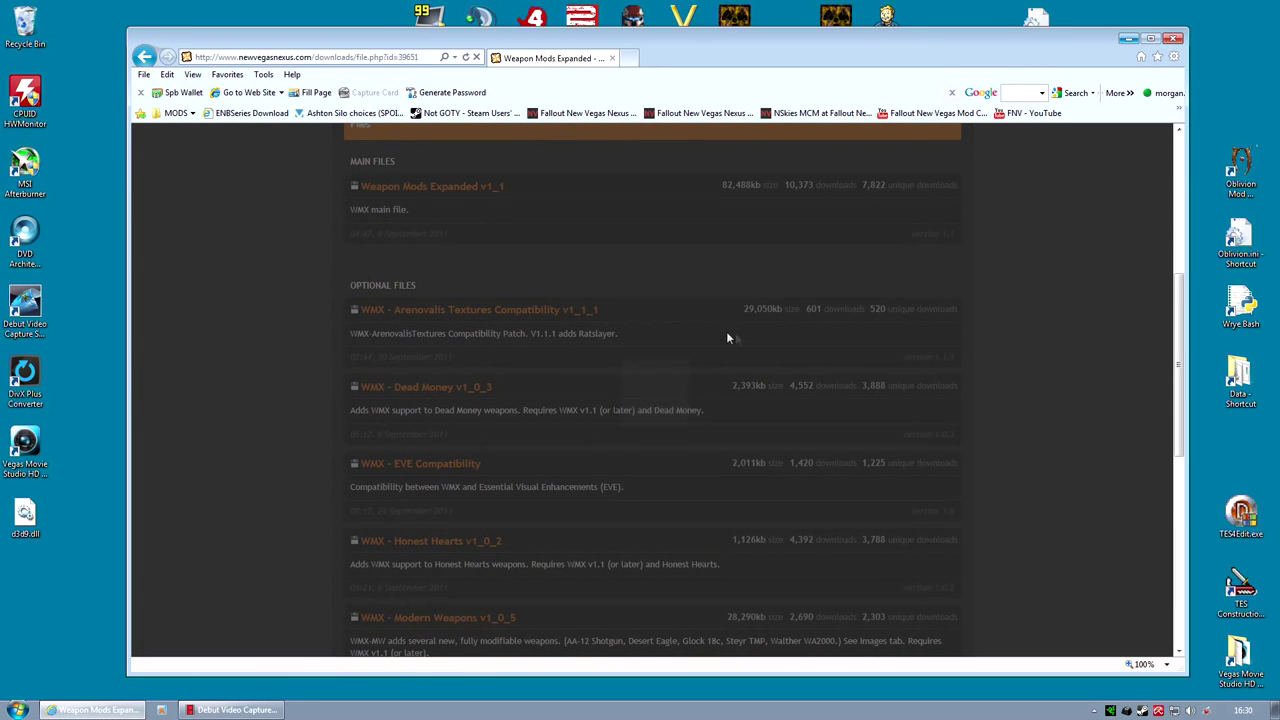
pyautogui.click(489, 412)
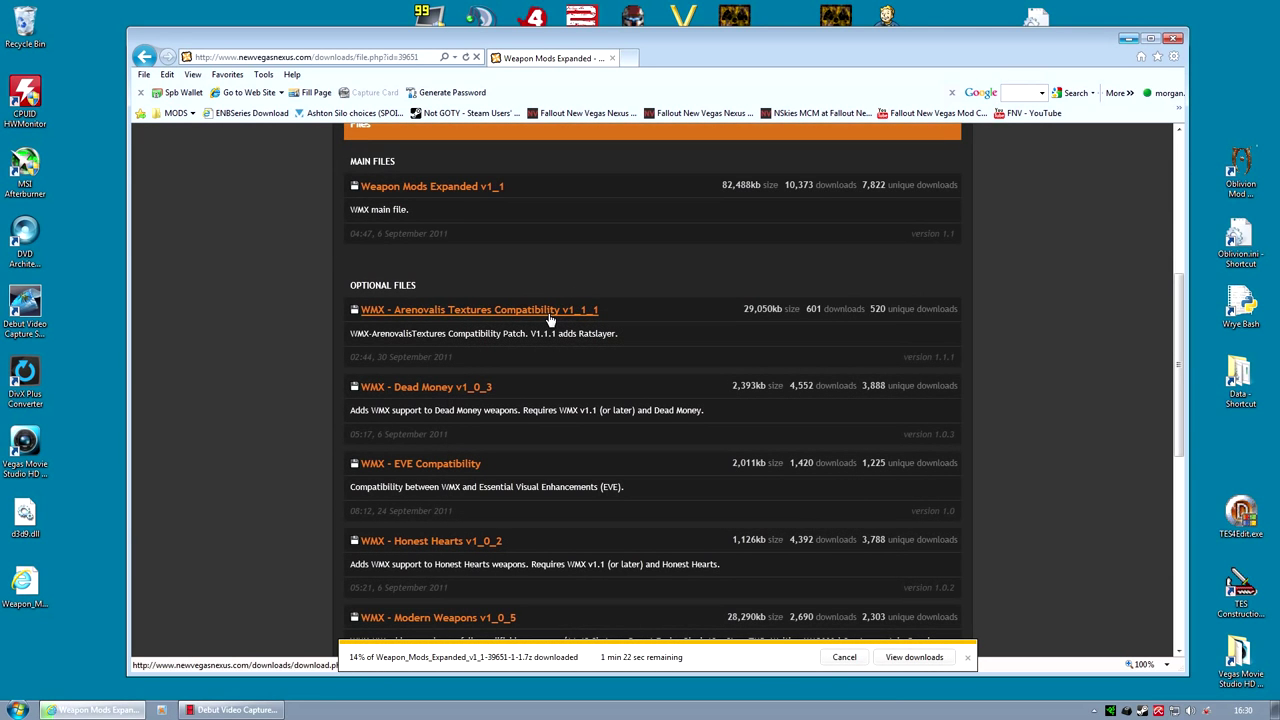
# Download the WMX Arenovalis Textures Compatibility patch and save it to the desktop
pyautogui.click(550, 312)
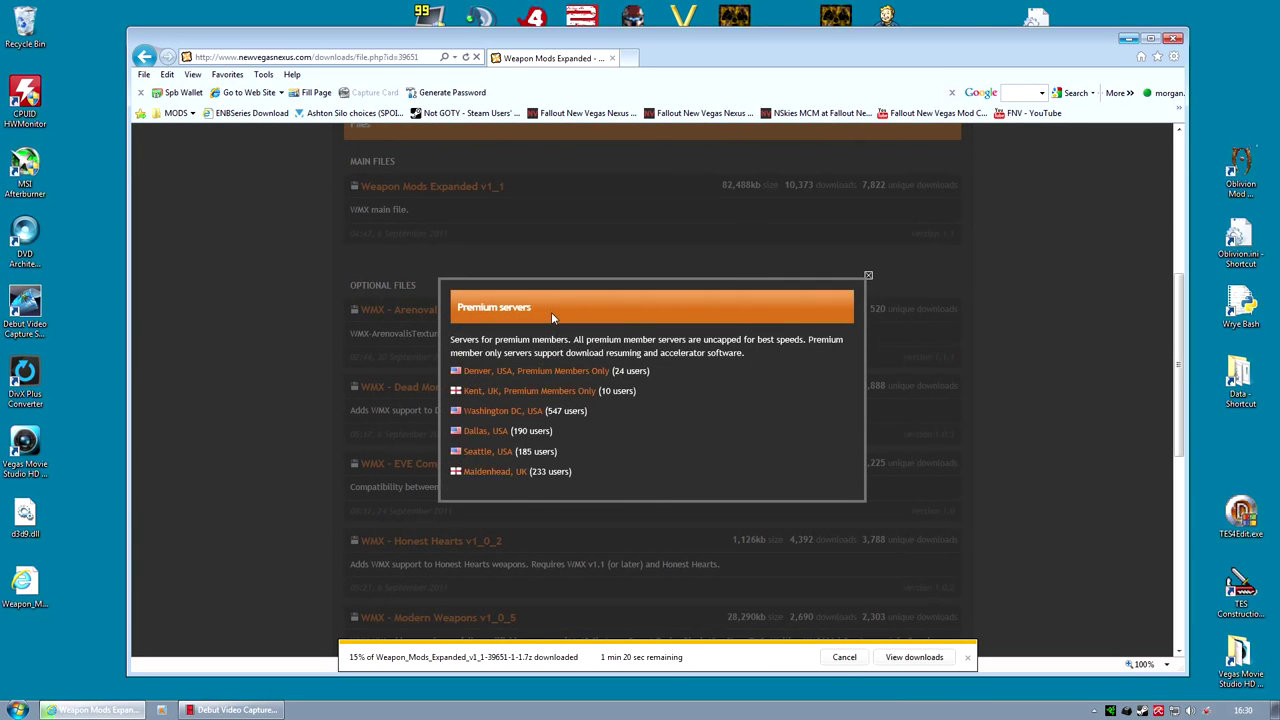
pyautogui.click(489, 411)
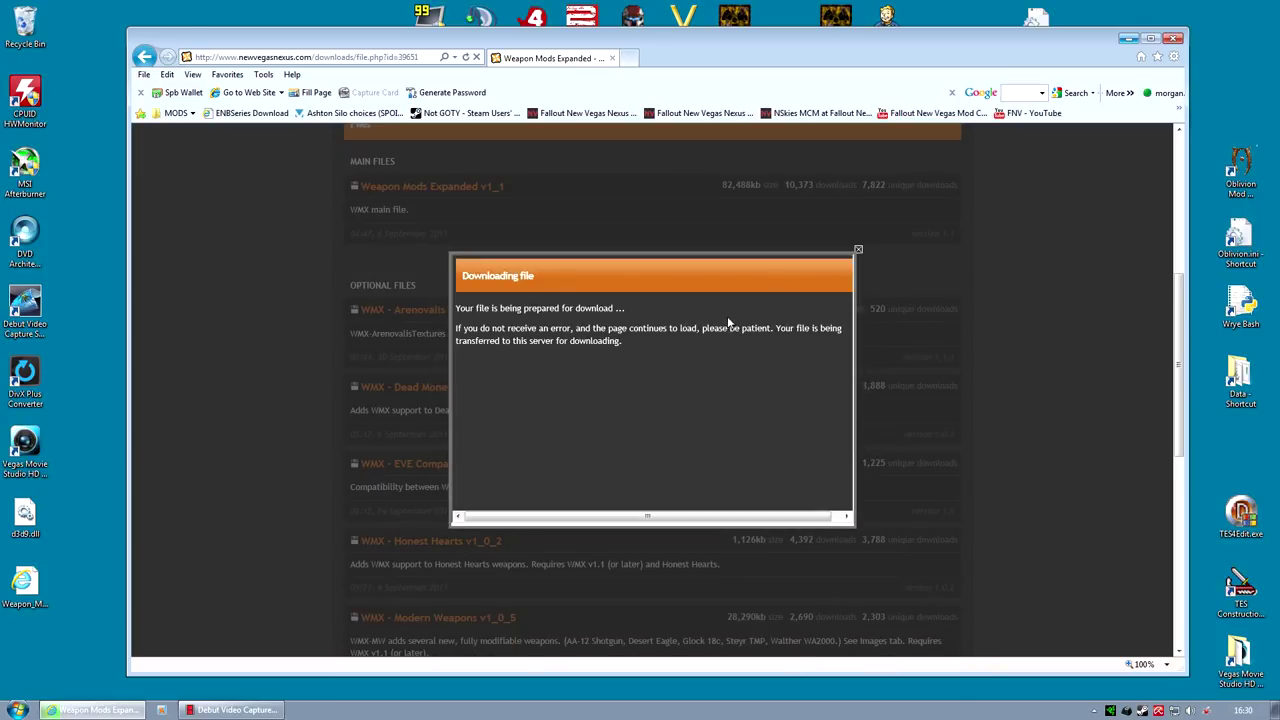
pyautogui.click(911, 657)
pyautogui.click(943, 634)
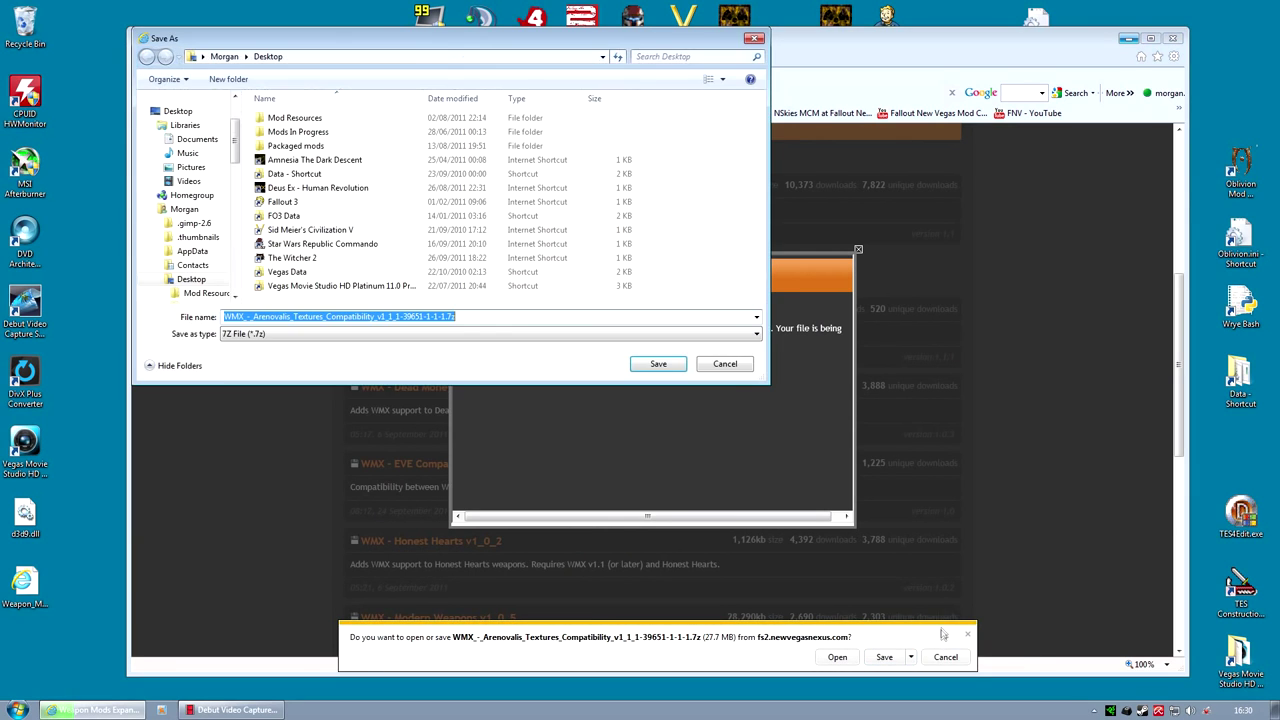
pyautogui.click(660, 364)
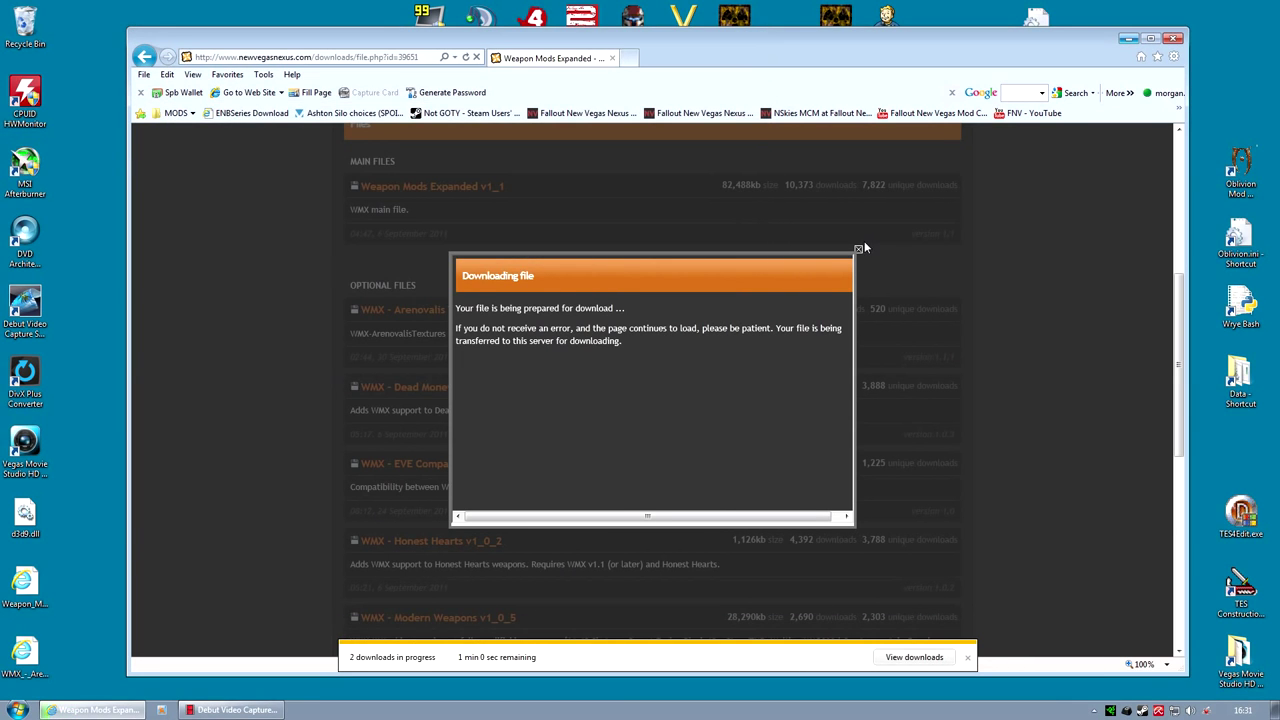
pyautogui.click(858, 250)
# Download the WMX Dead Money and Honest Hearts add-ons from the Washington DC server
pyautogui.scroll(-5, 796, 343)
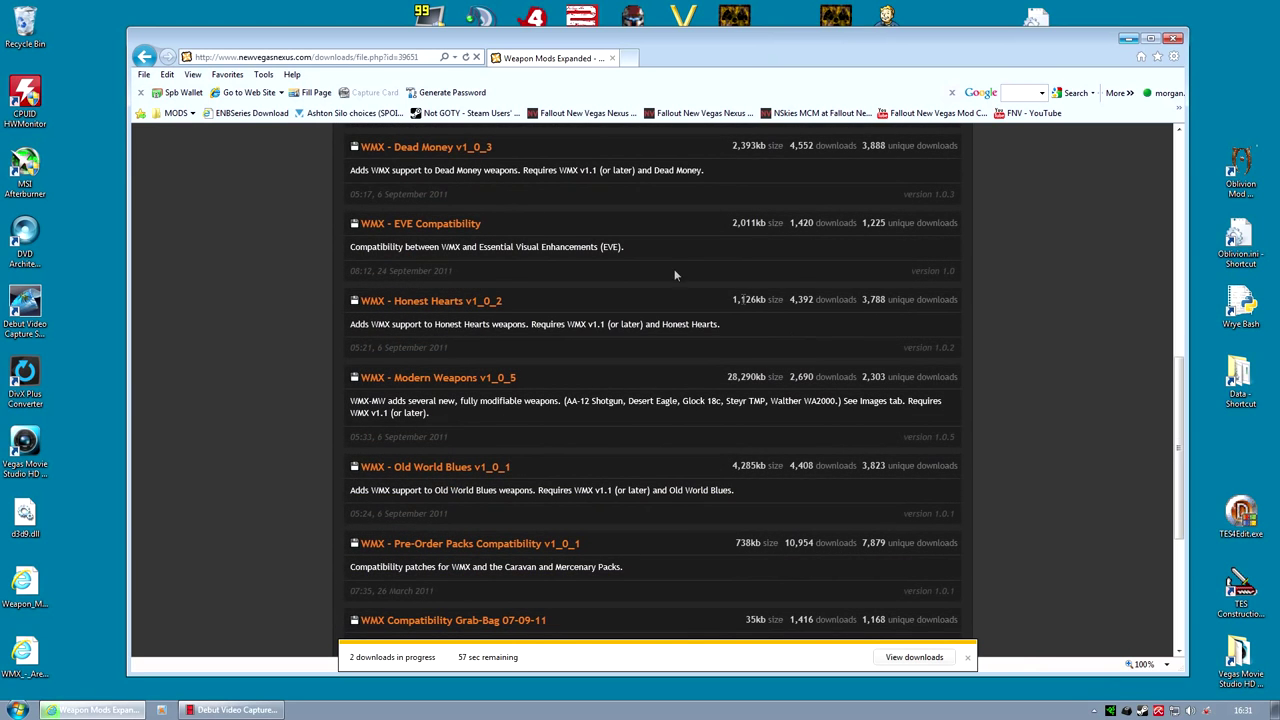
pyautogui.scroll(2, 526, 186)
pyautogui.click(461, 228)
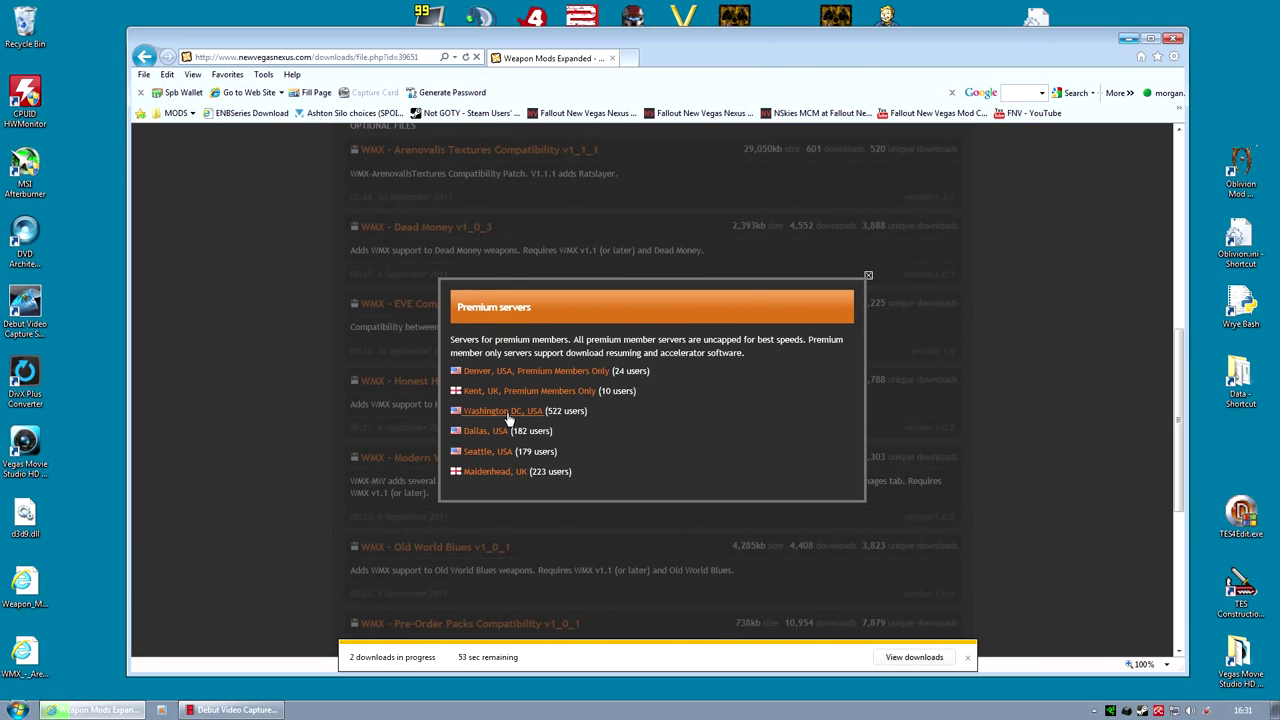
pyautogui.click(505, 411)
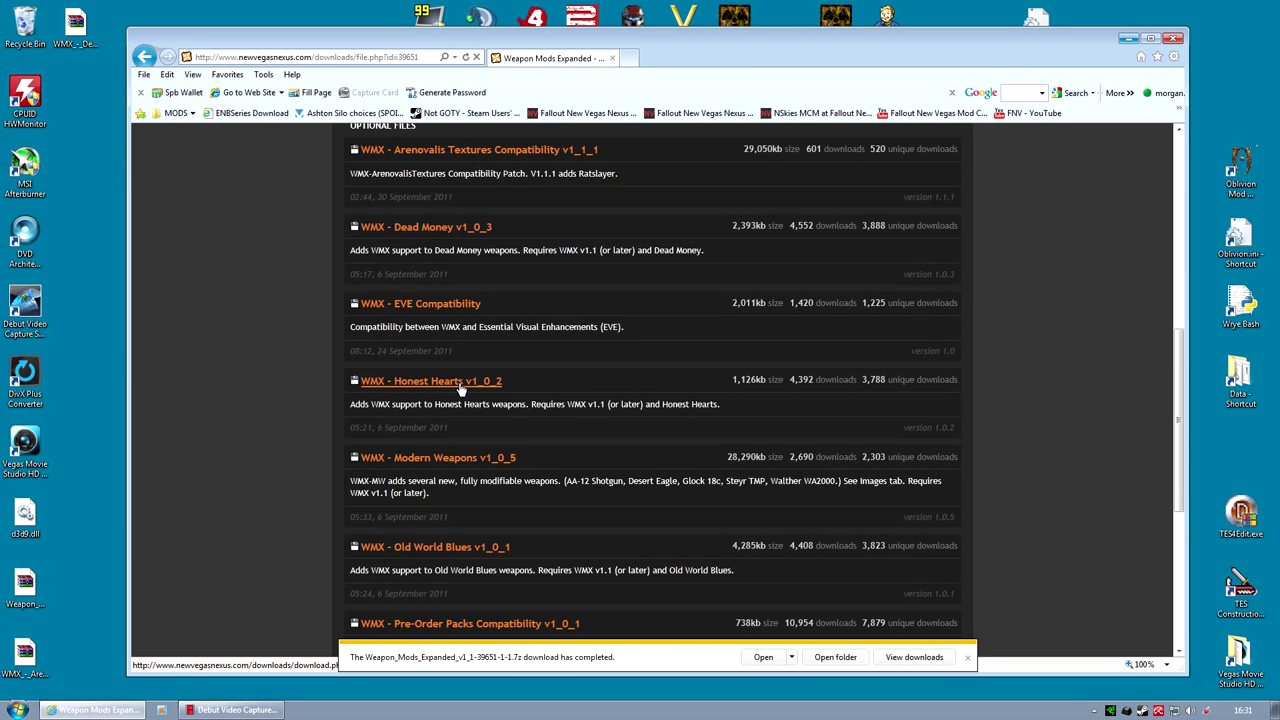
pyautogui.click(458, 382)
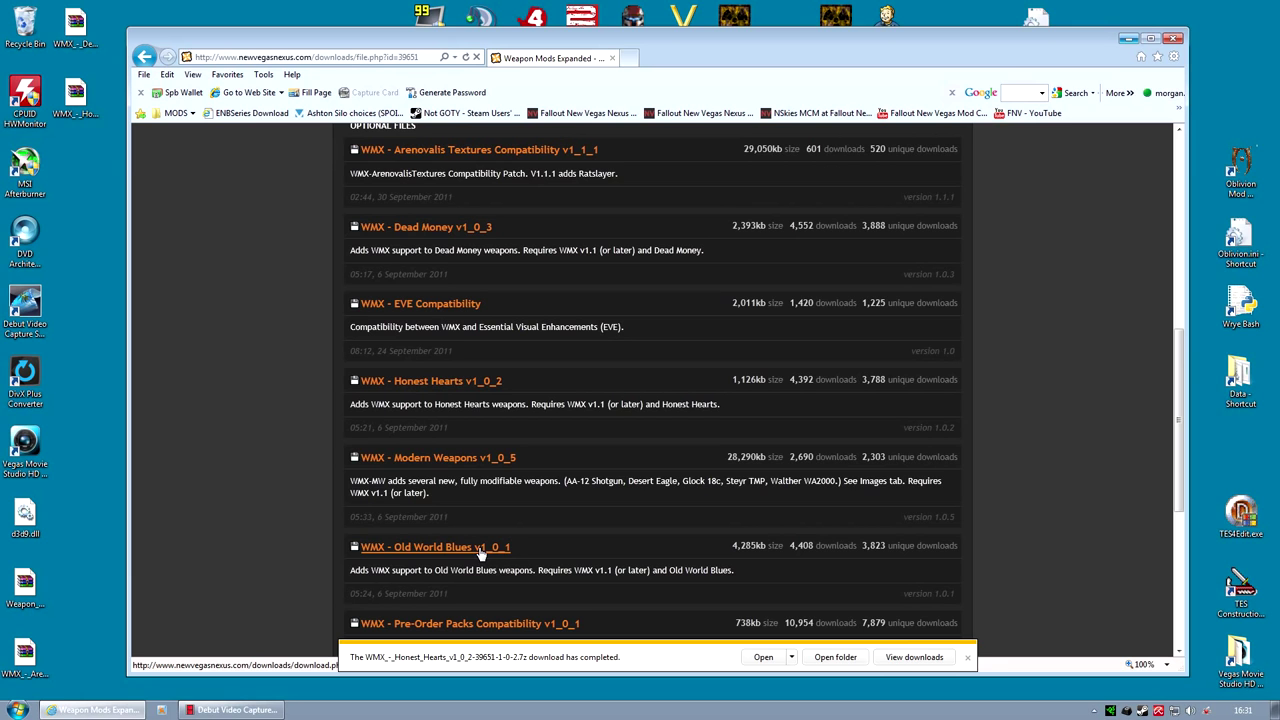
# Download WMX Old World Blues and Pre-Order Packs, and start the Compatibility Grab-Bag download
pyautogui.click(479, 549)
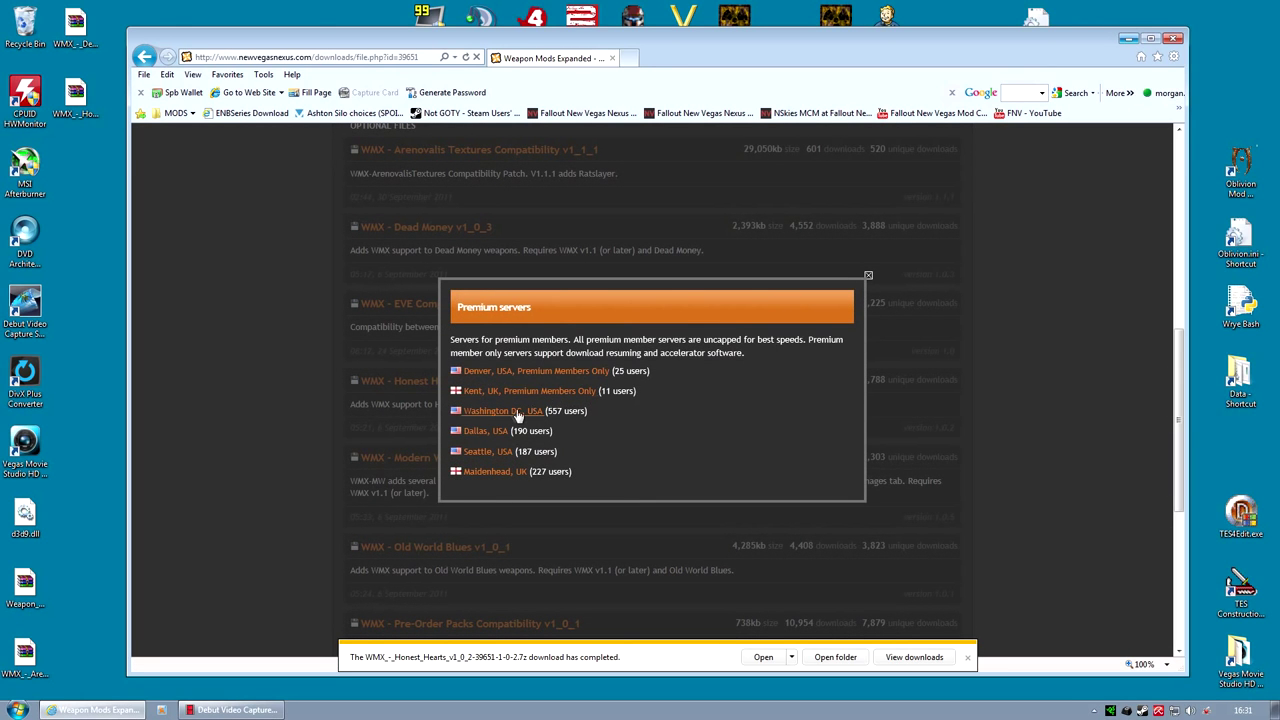
pyautogui.click(512, 412)
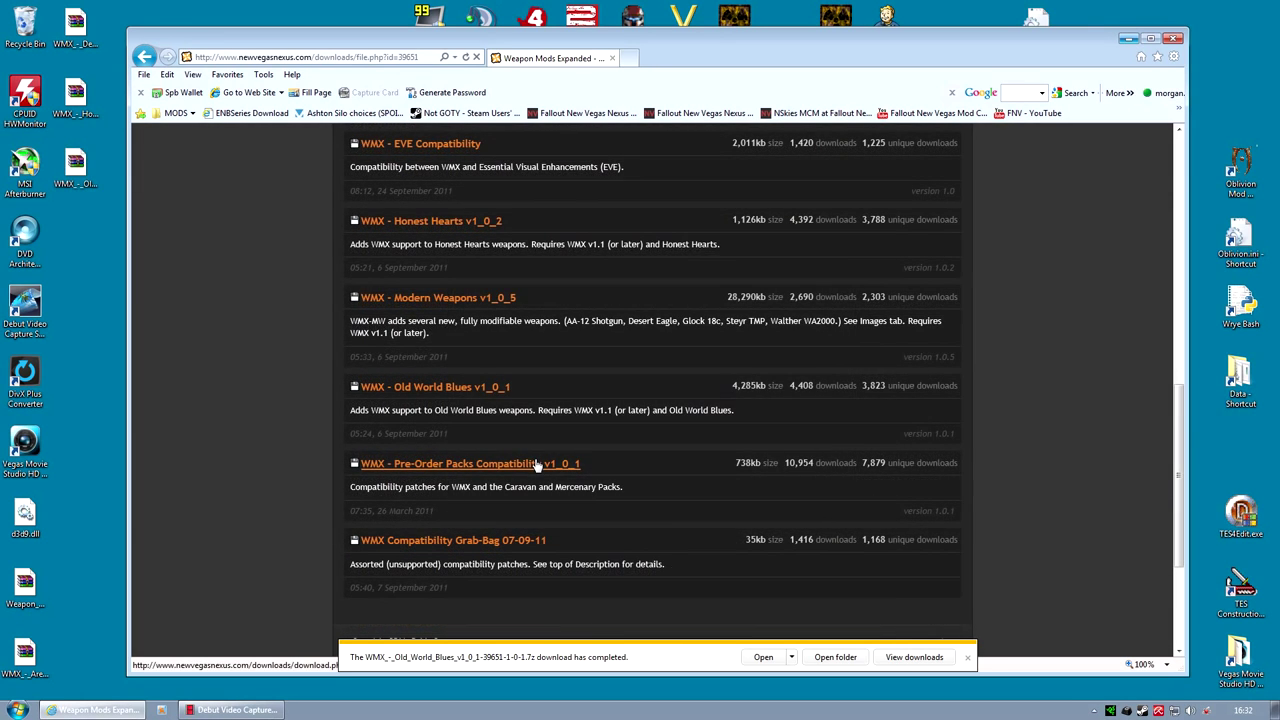
pyautogui.click(537, 465)
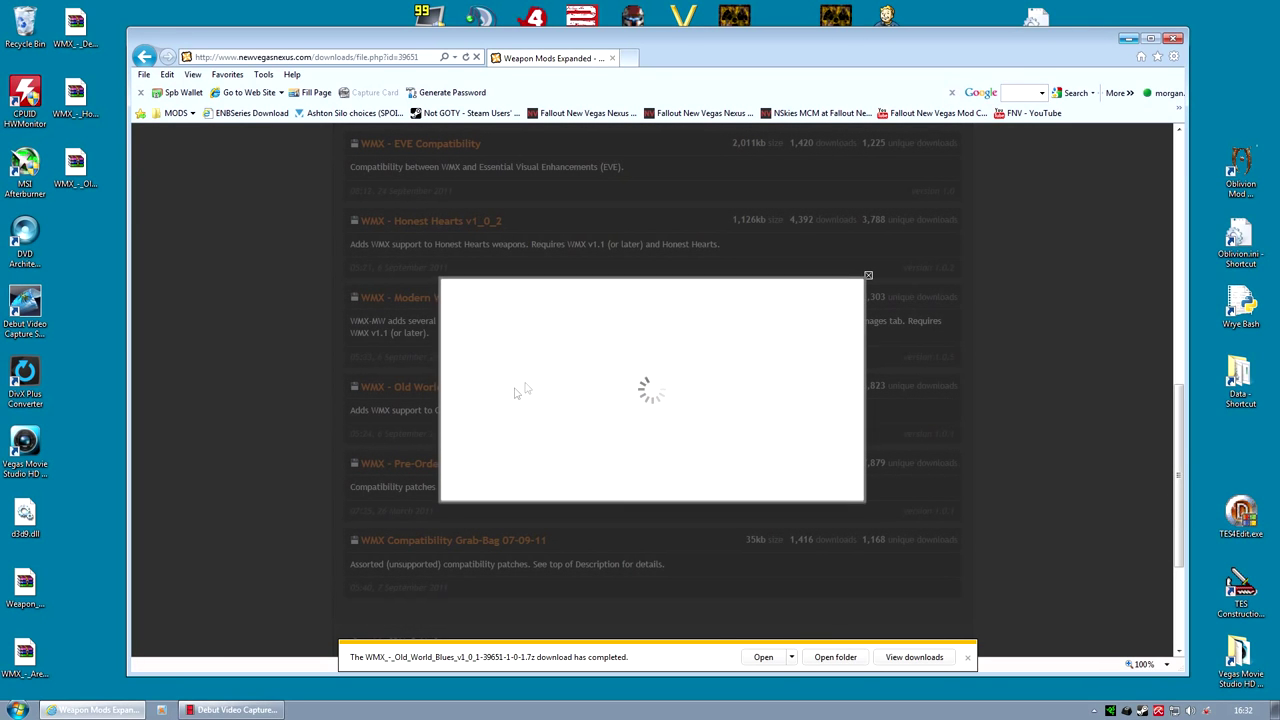
pyautogui.scroll(-2, 520, 390)
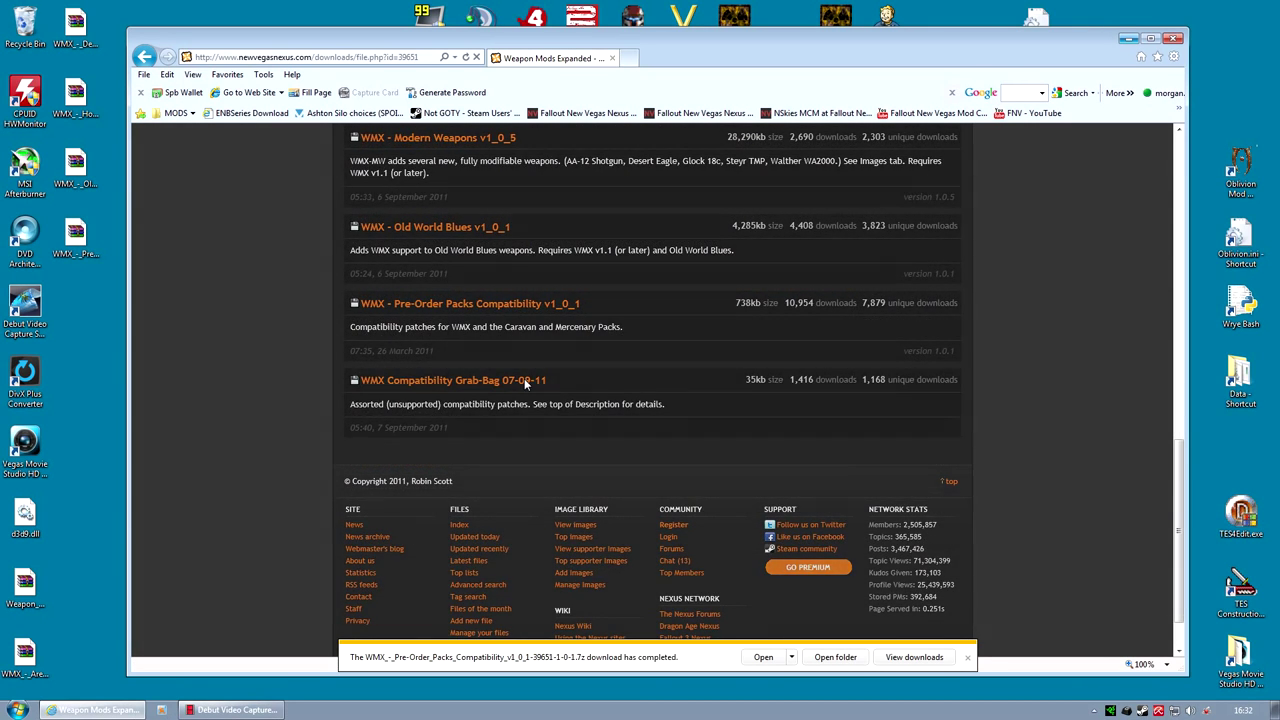
pyautogui.click(525, 382)
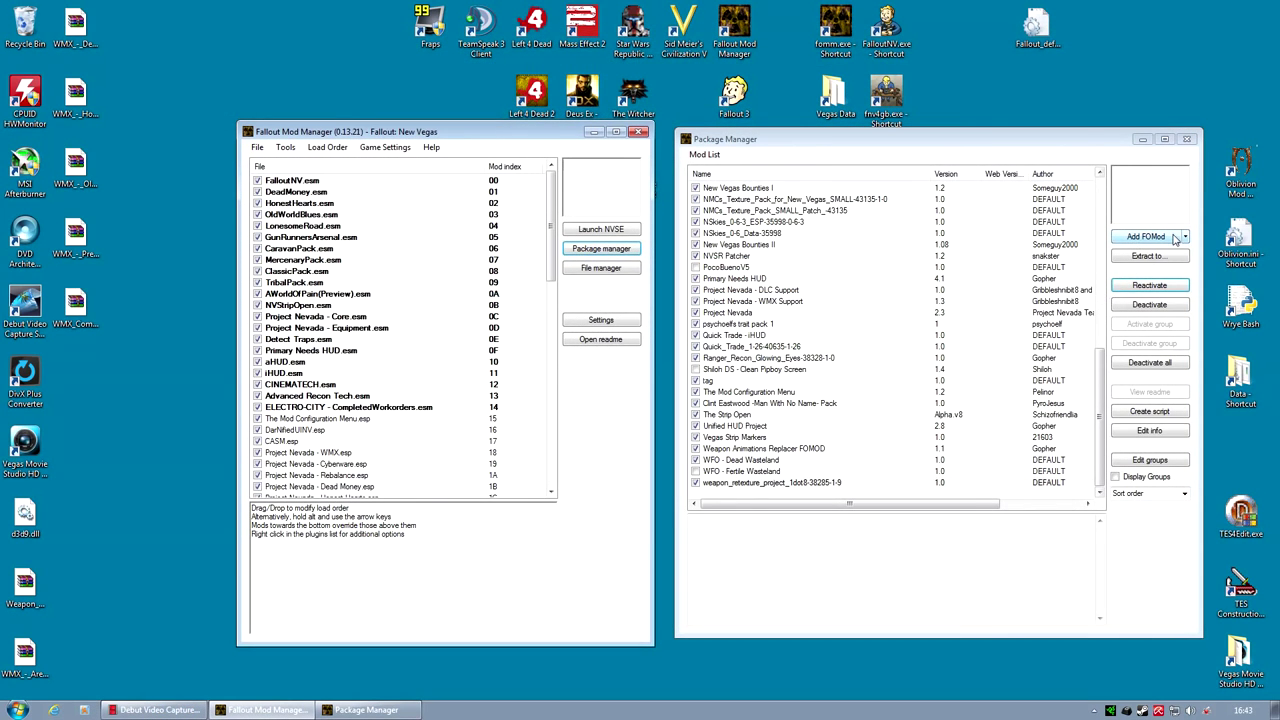
# Add the Desktop's Weapon_Mods_Expanded 7z as a package, keeping a copy, and select it
pyautogui.click(1176, 237)
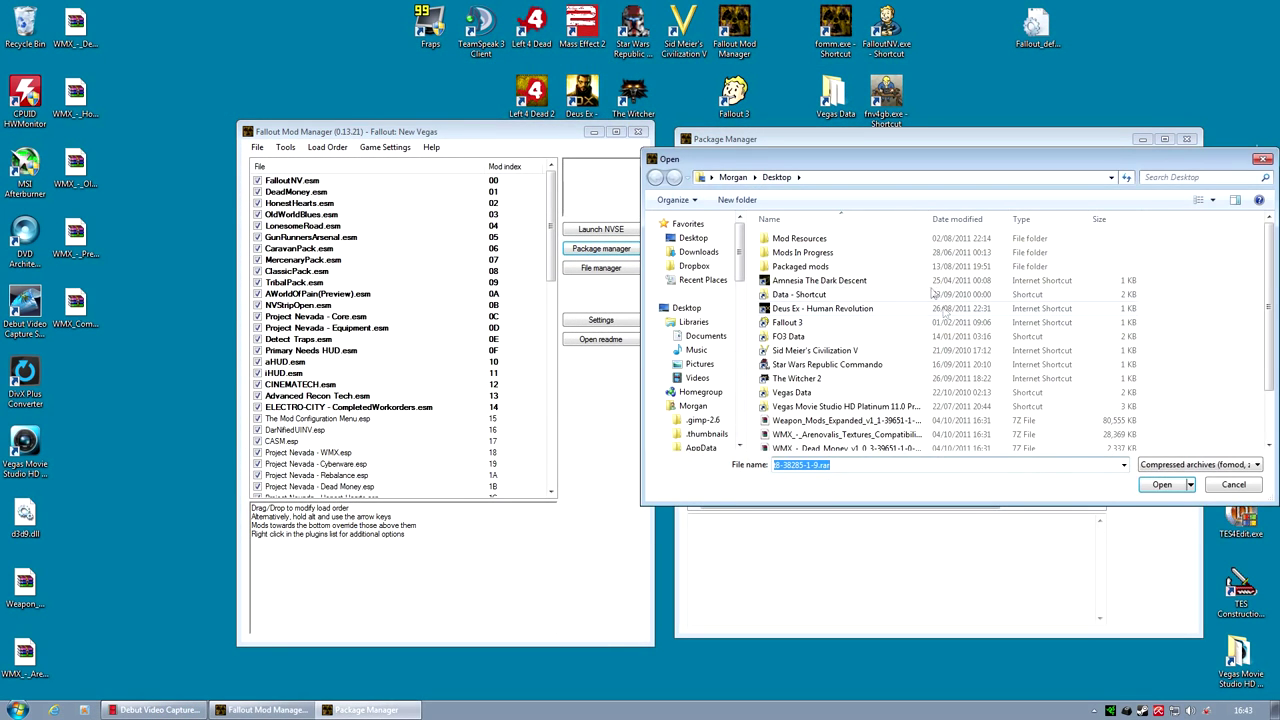
pyautogui.moveTo(900, 161); pyautogui.dragTo(794, 129)
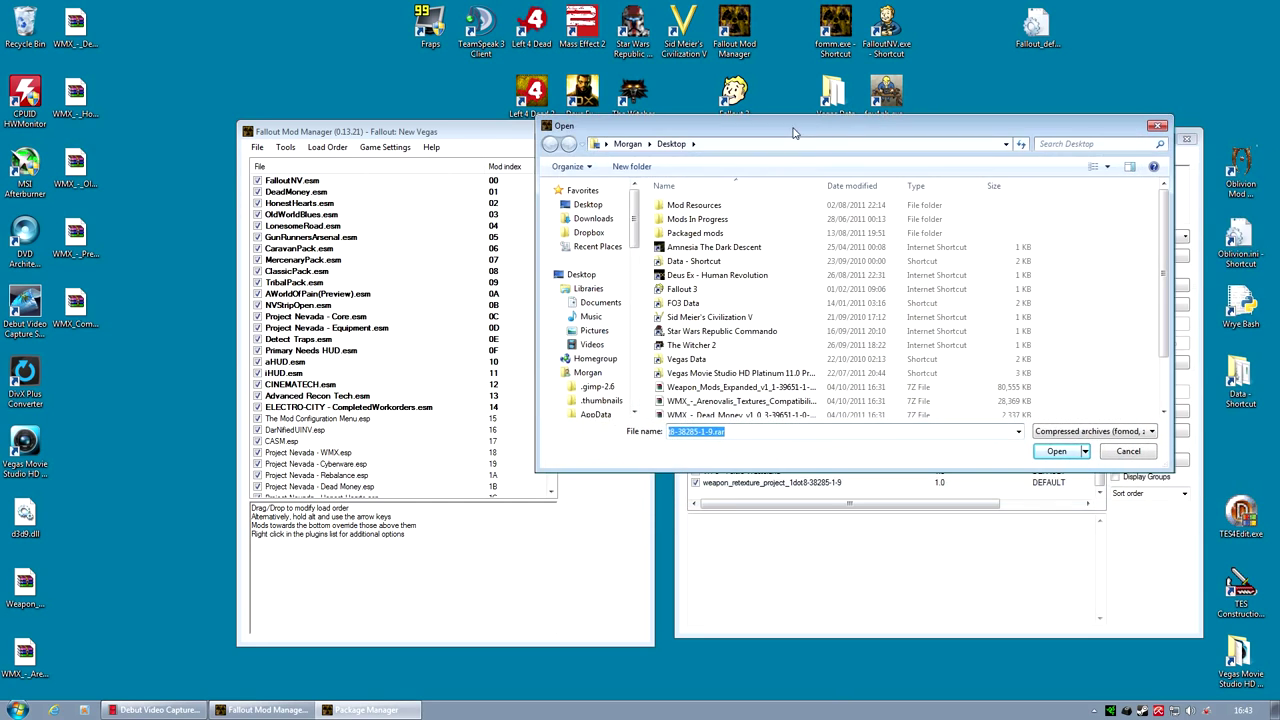
pyautogui.click(757, 393)
pyautogui.scroll(-2, 775, 385)
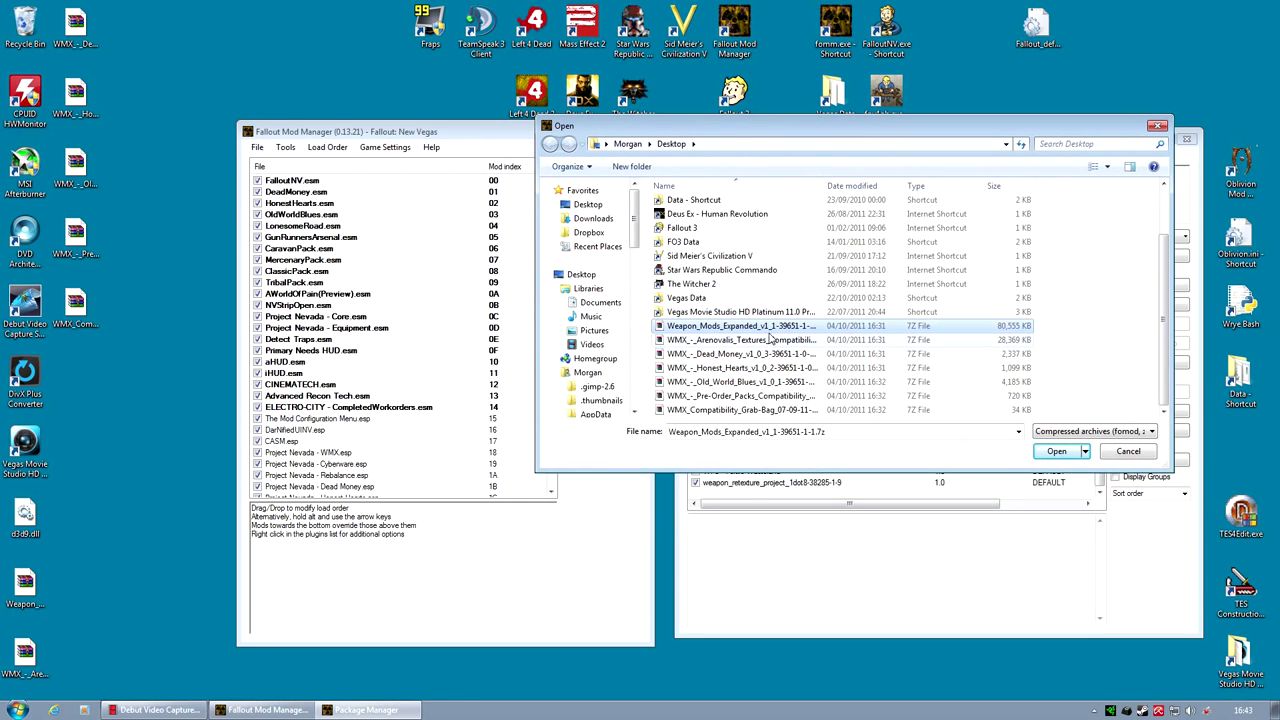
pyautogui.click(1050, 455)
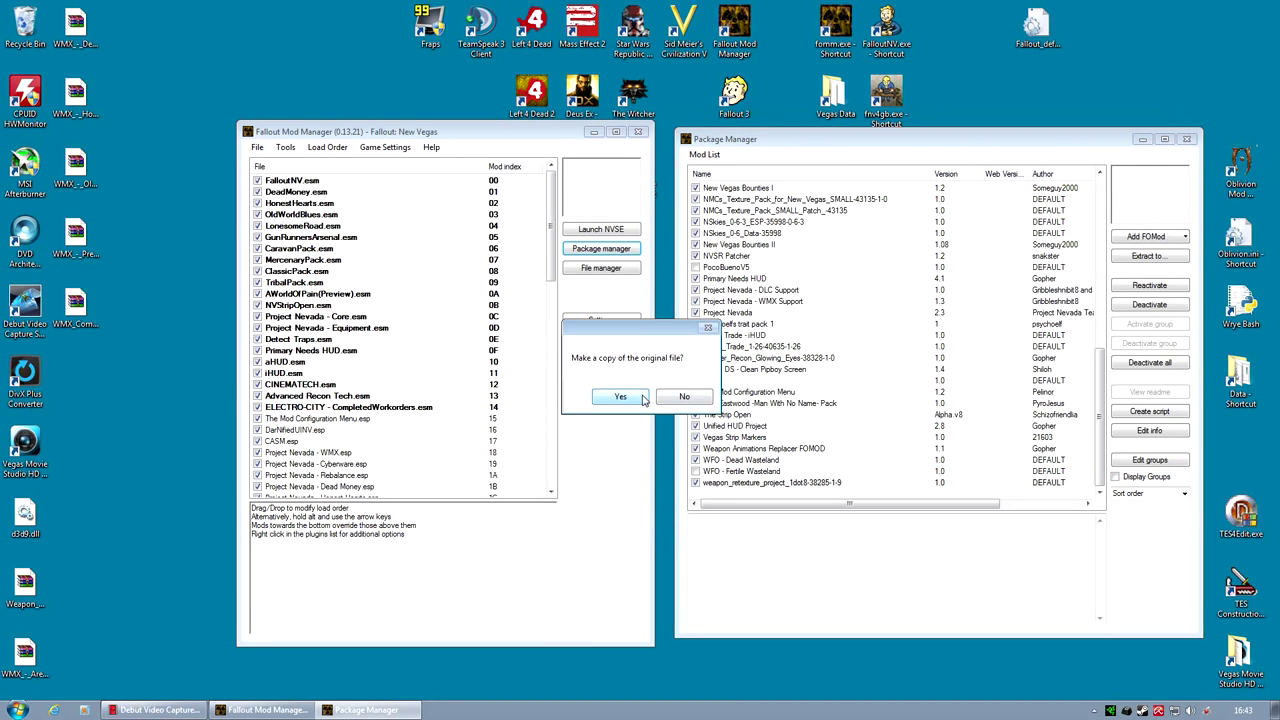
pyautogui.click(643, 400)
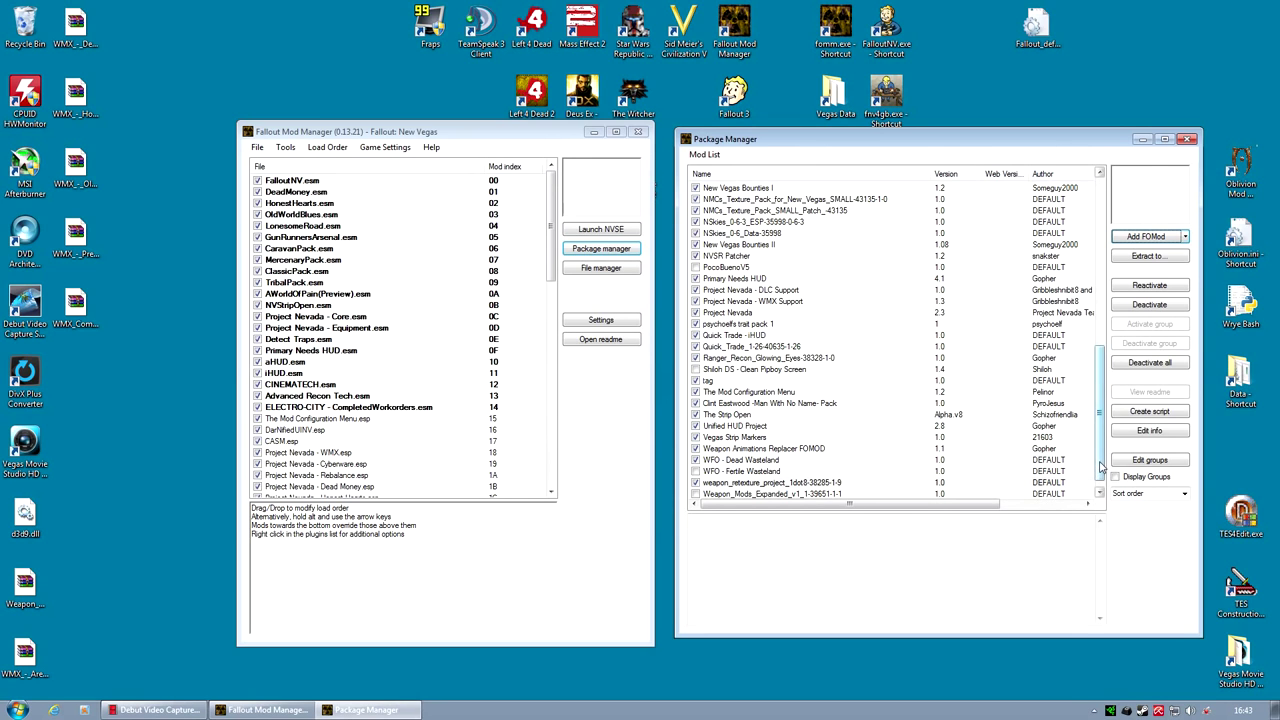
pyautogui.scroll(-1, 1087, 479)
pyautogui.click(776, 484)
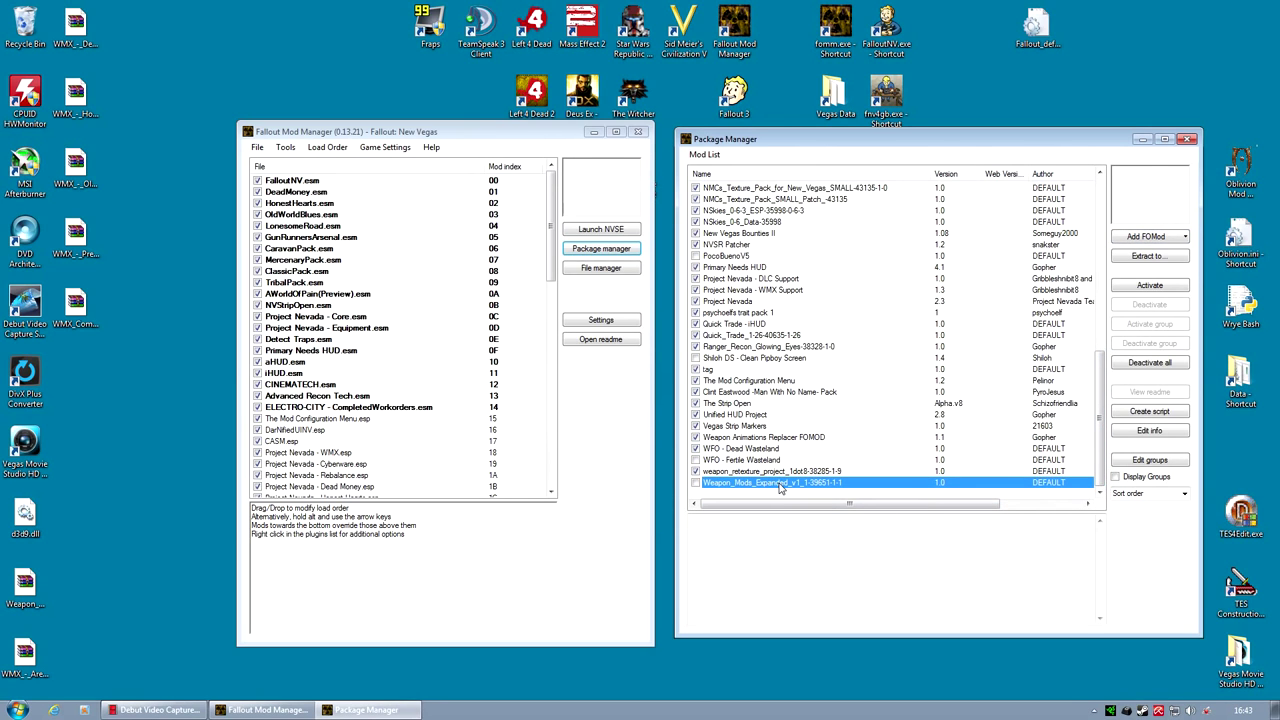
# Activate Weapon_Mods_Expanded_v1_1-39651-1-1, choosing Yes to all to overwrite conflicting files
pyautogui.click(1148, 288)
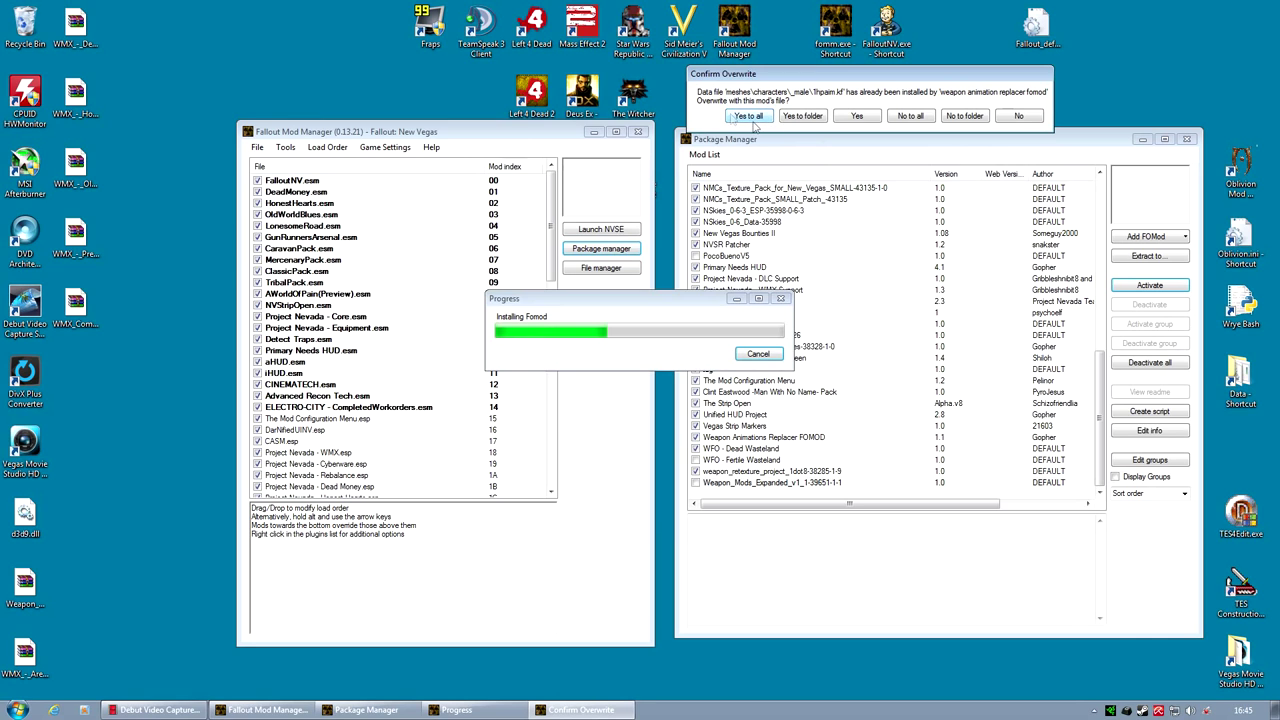
pyautogui.click(750, 116)
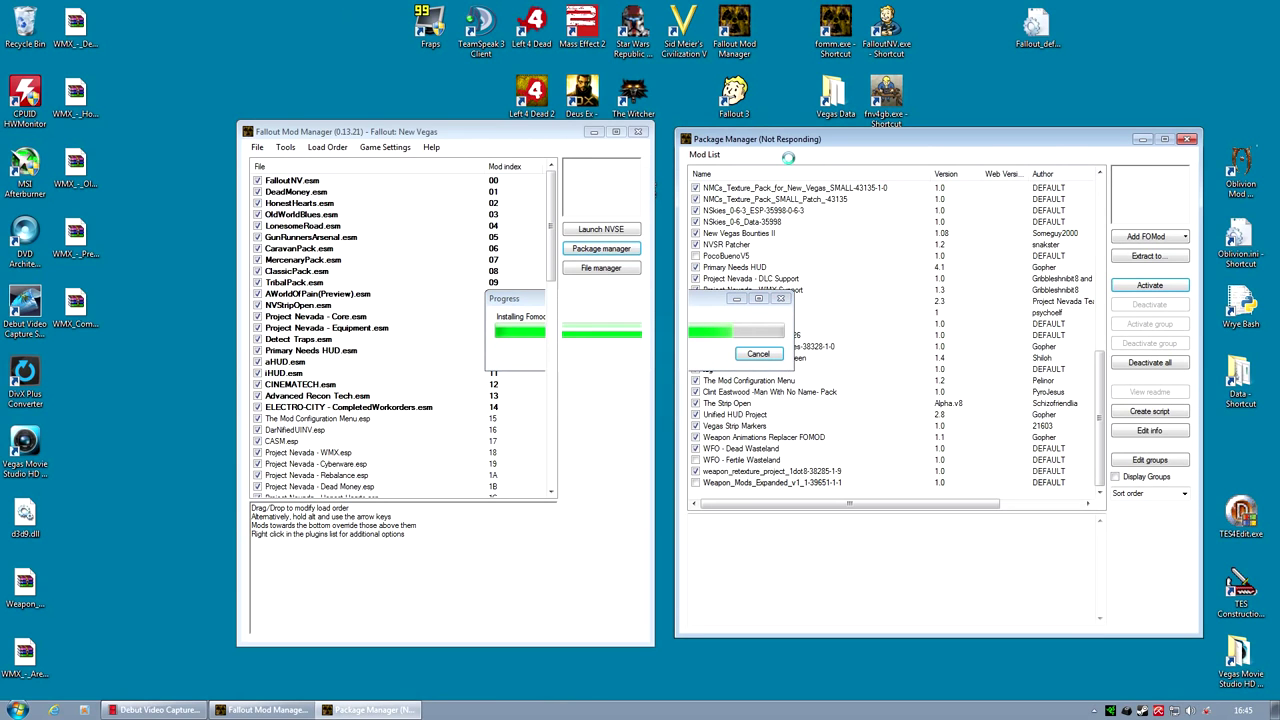
pyautogui.click(704, 403)
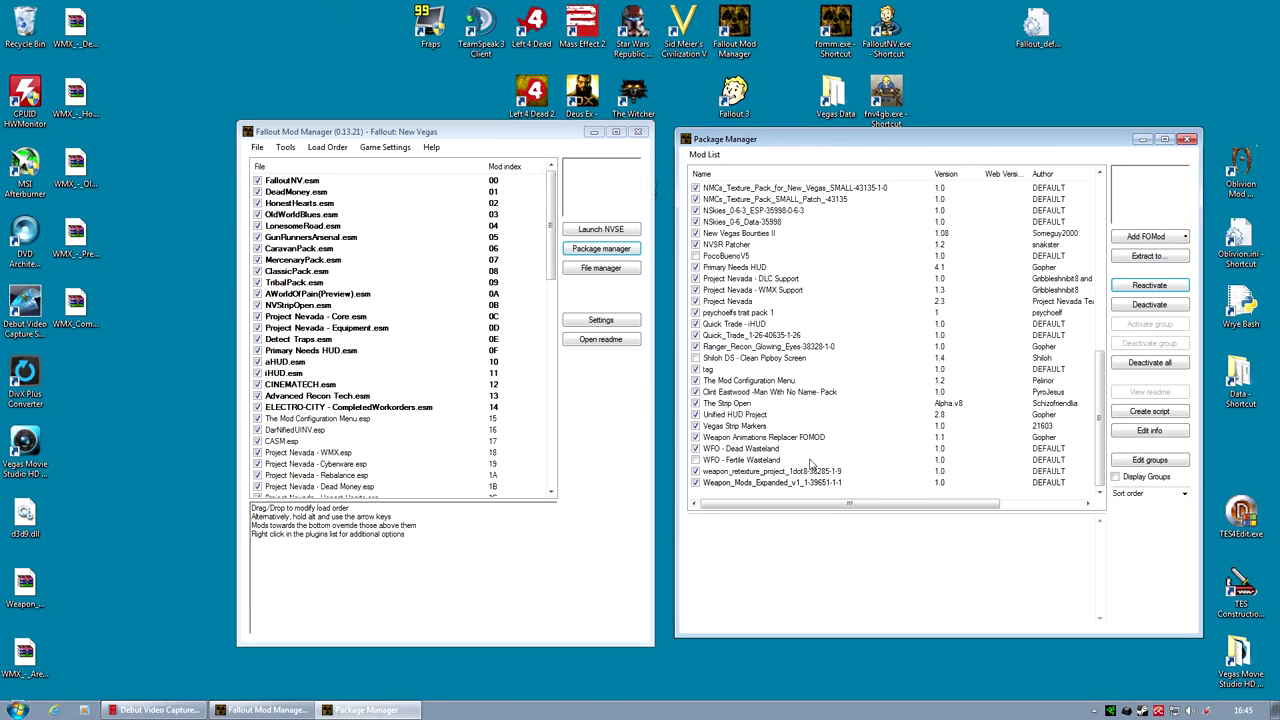
# Drag WeaponModsExpanded.esp up below CASM.esp so it loads at index 18
pyautogui.moveTo(551, 228); pyautogui.dragTo(551, 435)
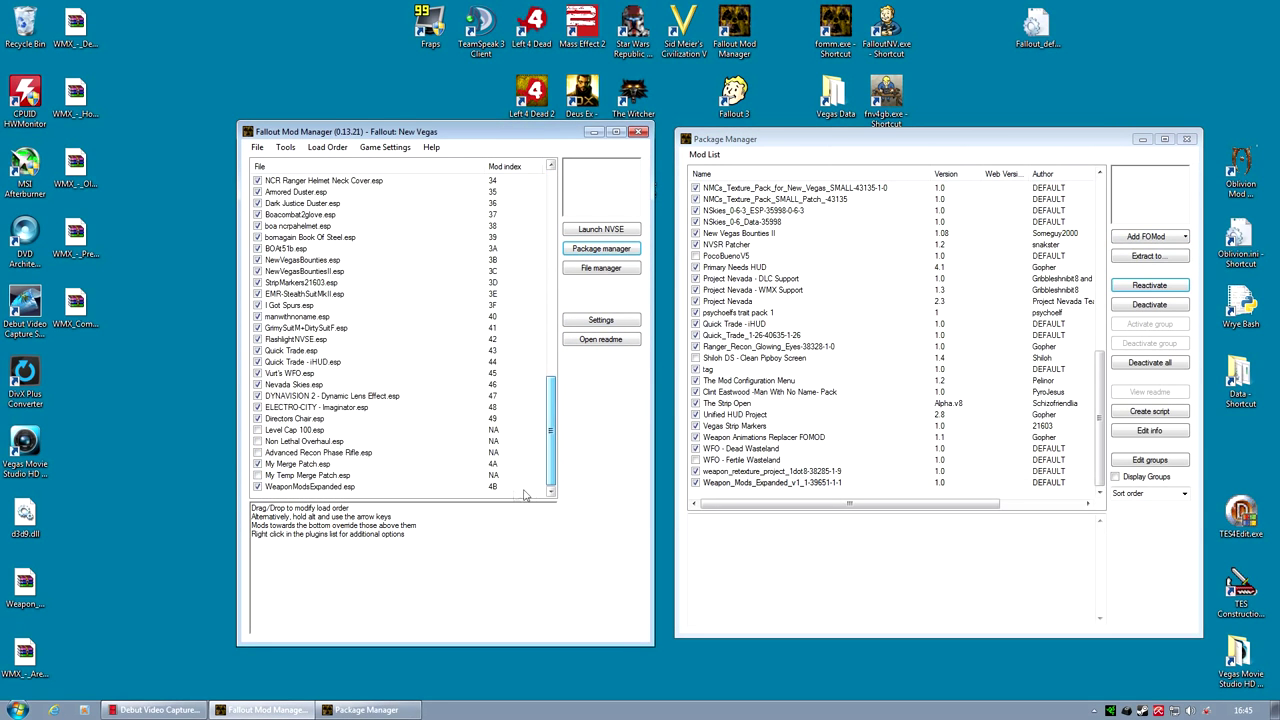
pyautogui.click(313, 487)
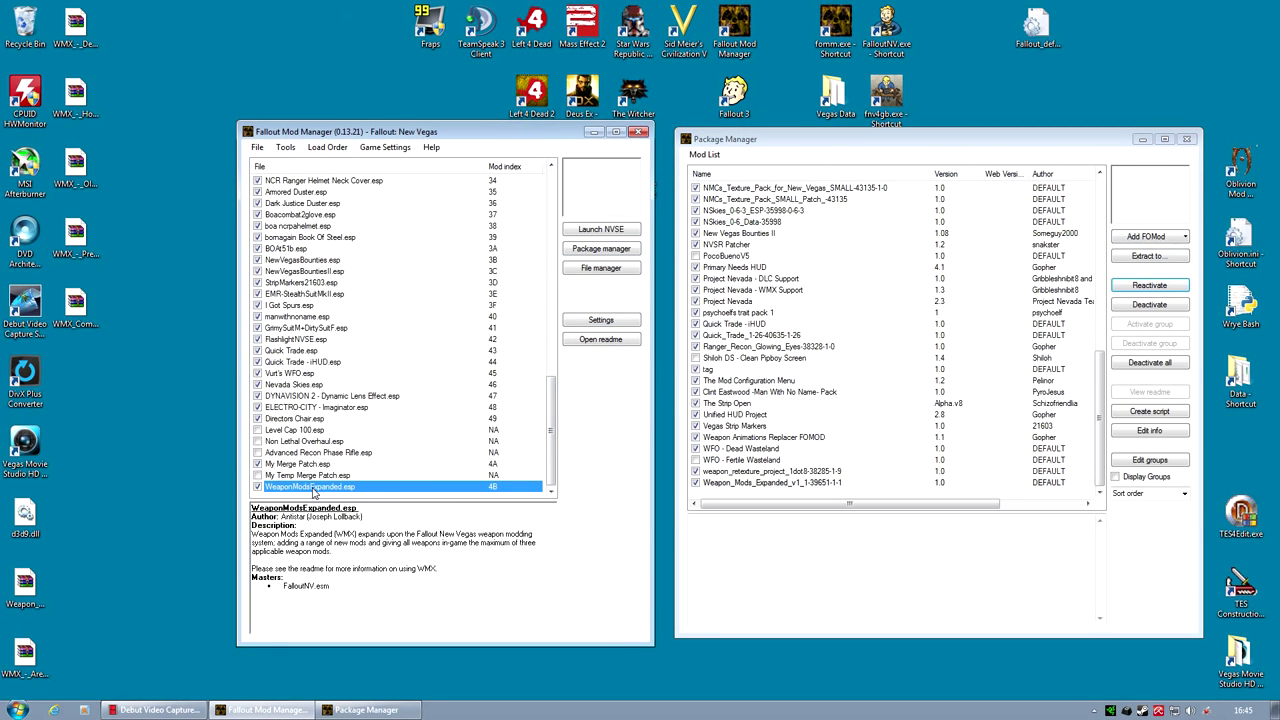
pyautogui.moveTo(313, 487); pyautogui.dragTo(356, 285)
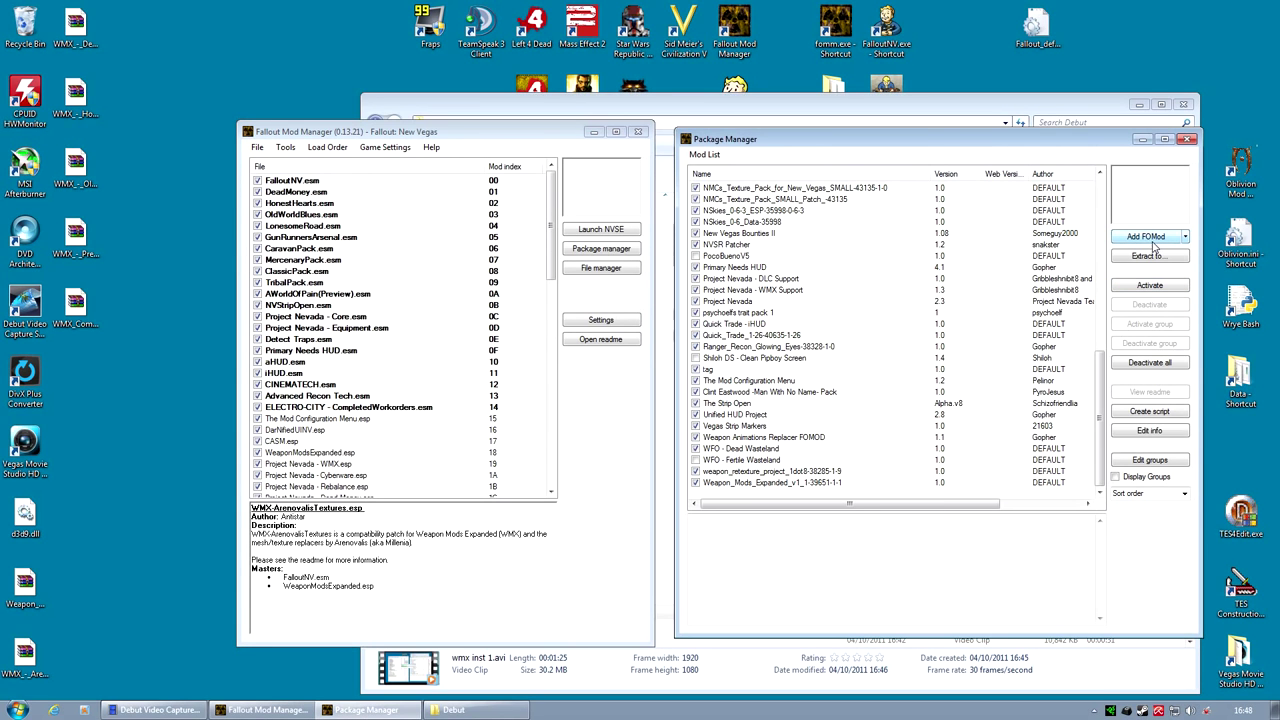
# Add the WMX Dead Money archive as a package, keeping a copy, and activate it
pyautogui.click(1148, 237)
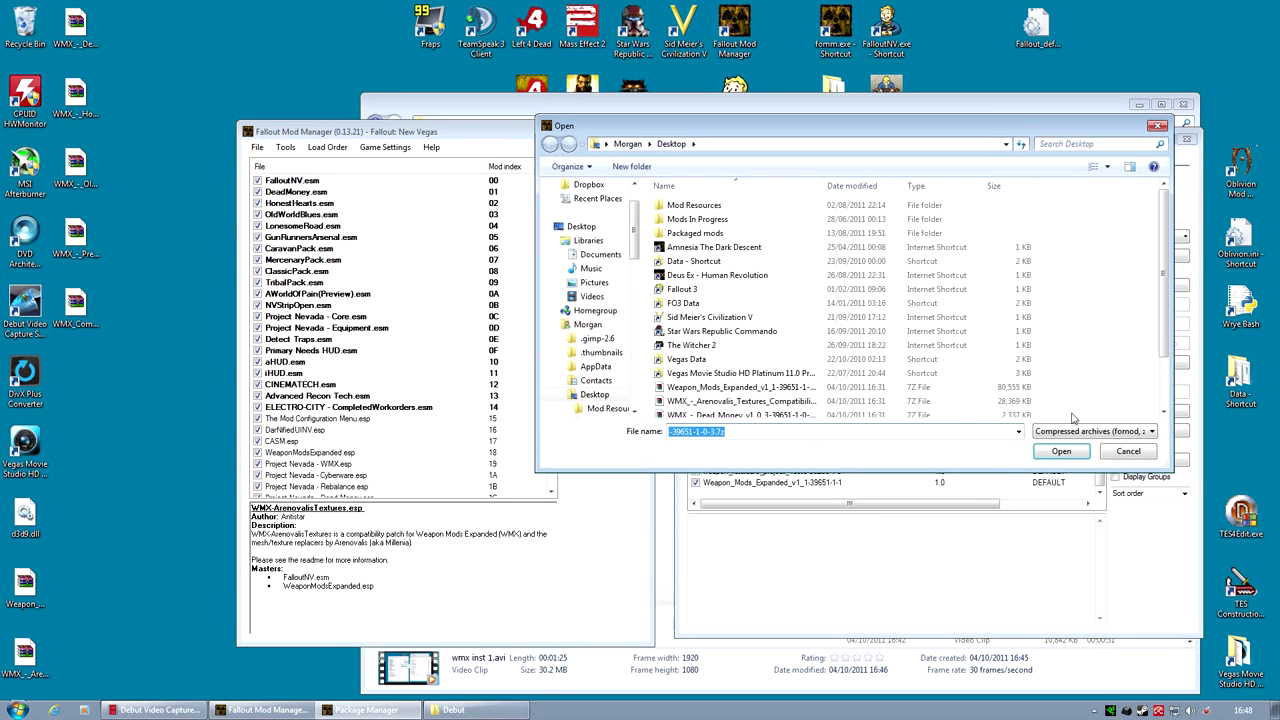
pyautogui.scroll(-2, 1000, 370)
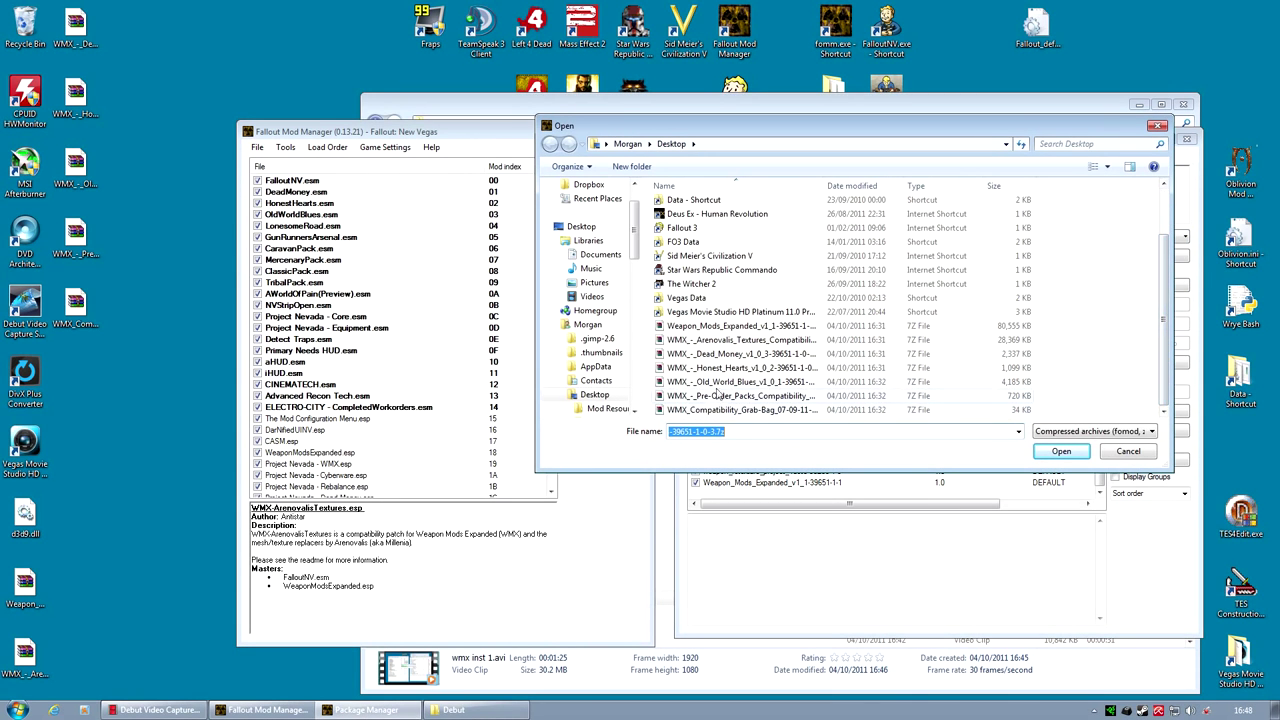
pyautogui.click(737, 355)
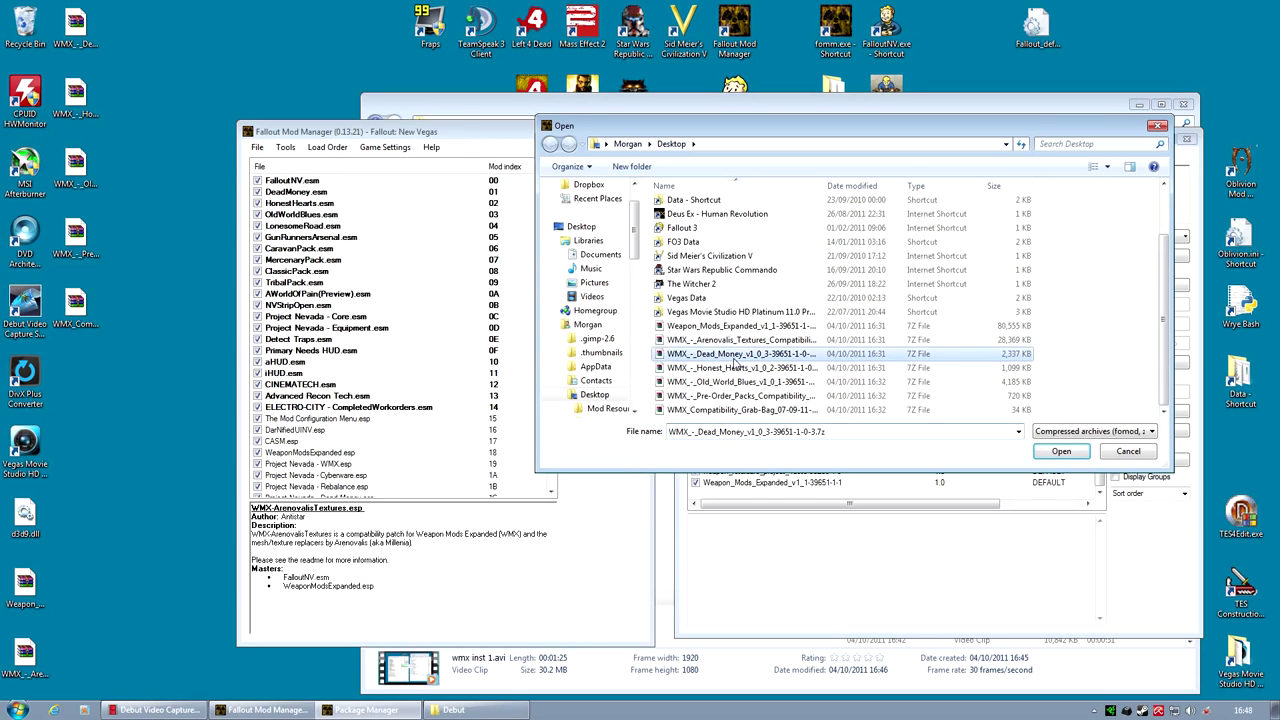
pyautogui.click(1058, 453)
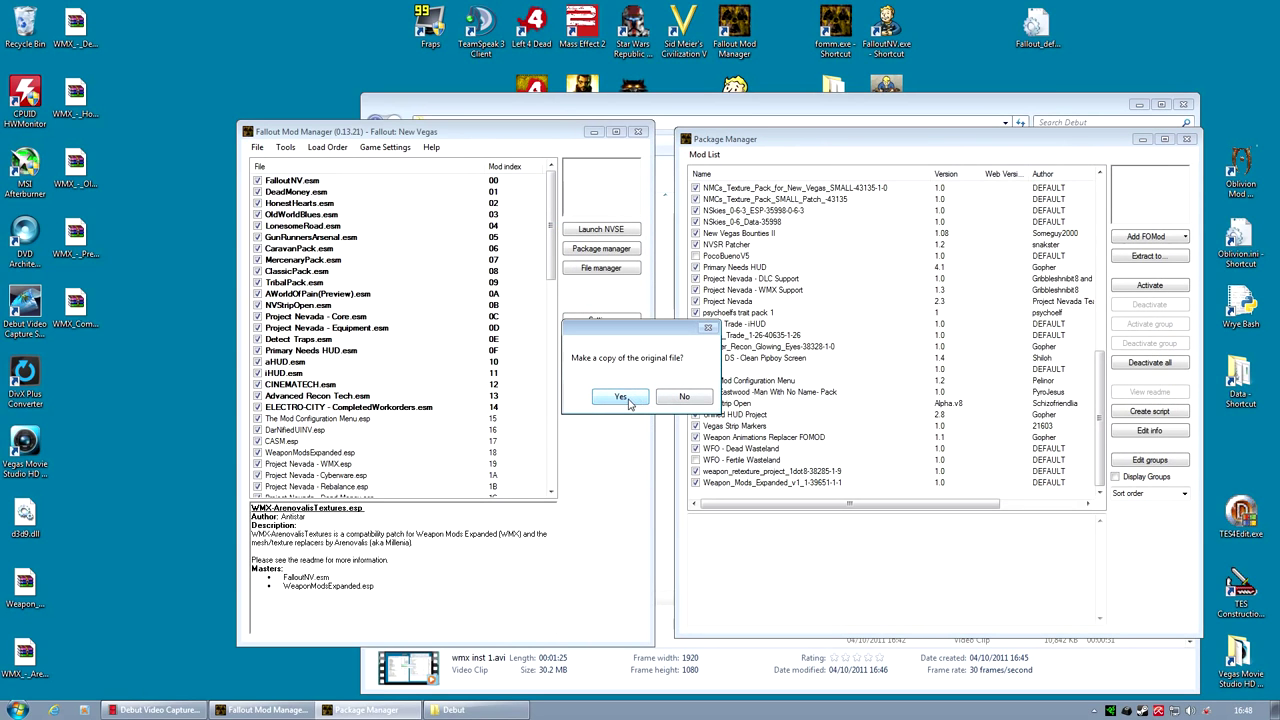
pyautogui.click(621, 397)
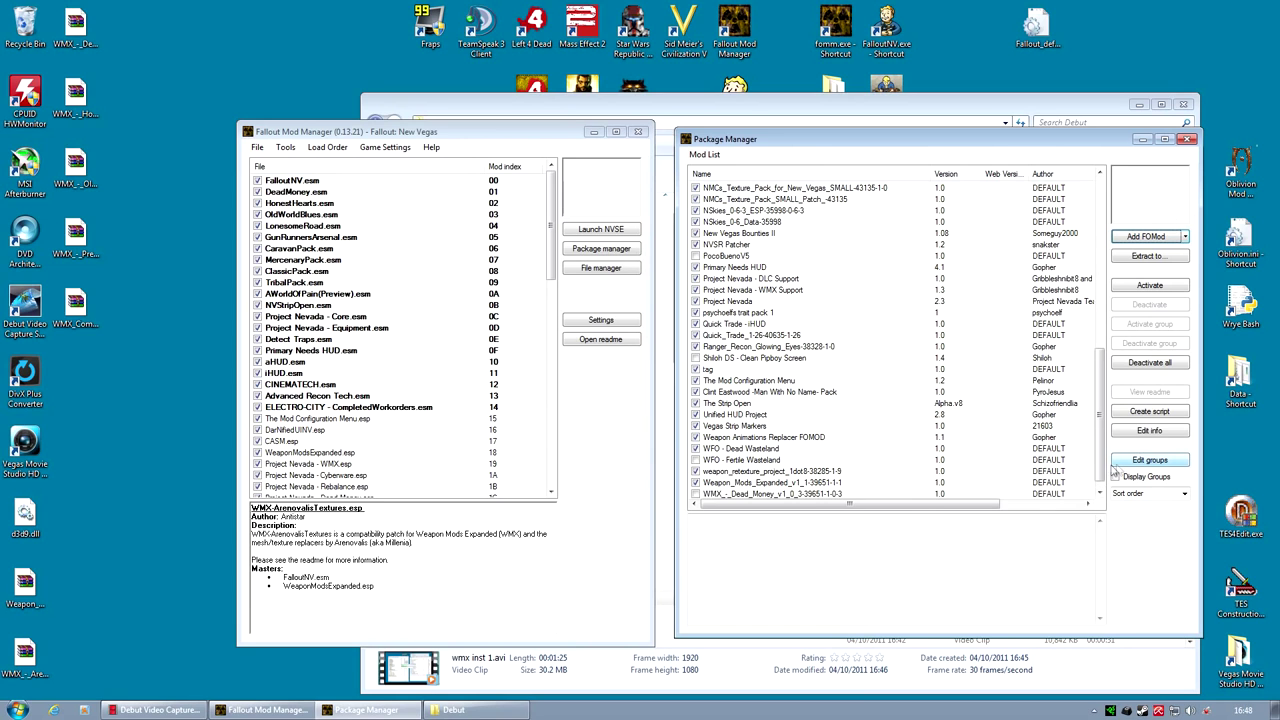
pyautogui.click(1099, 493)
pyautogui.click(1060, 483)
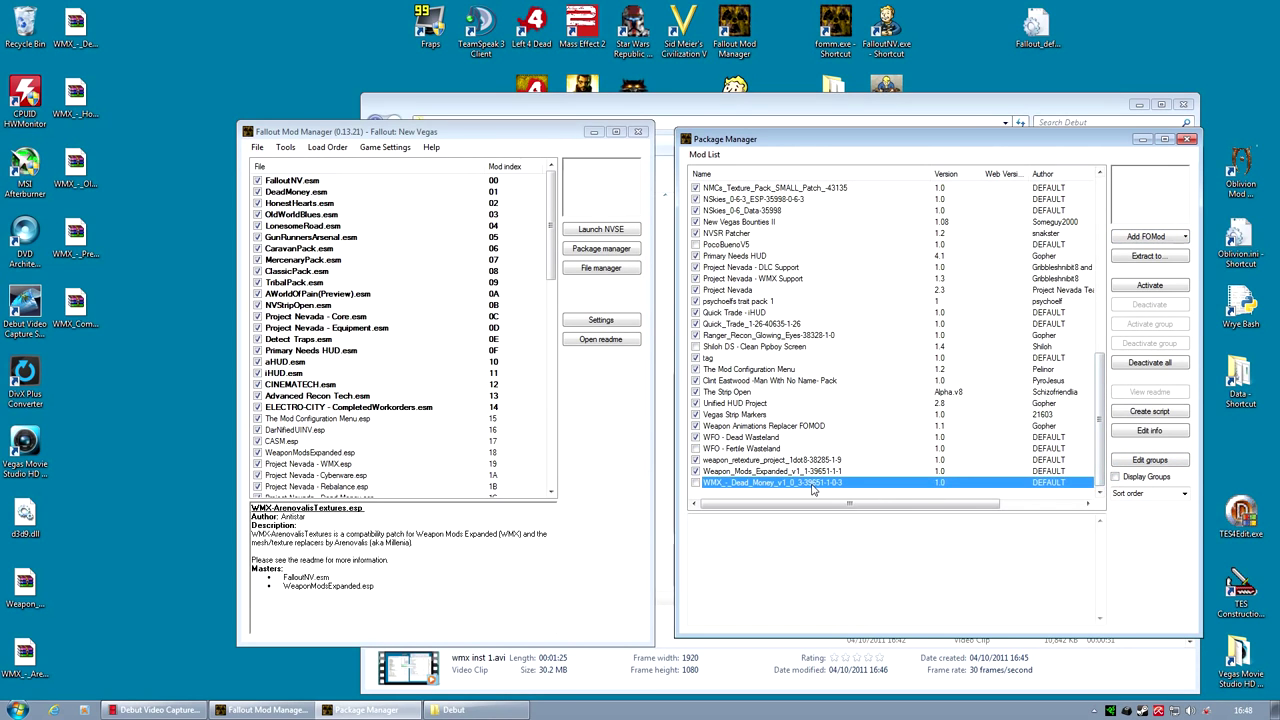
pyautogui.click(1148, 287)
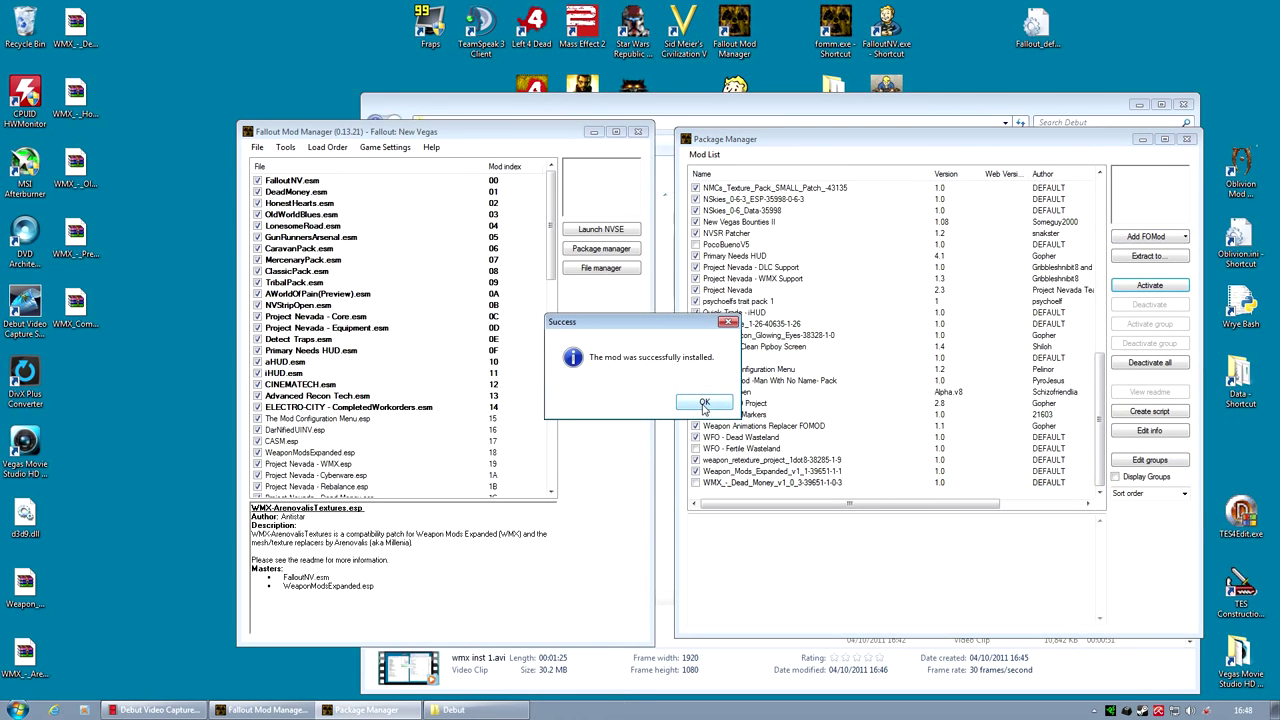
pyautogui.click(750, 478)
# Move WMX-DeadMoney.esp to index 19, right after WeaponModsExpanded.esp
pyautogui.moveTo(553, 261); pyautogui.dragTo(553, 468)
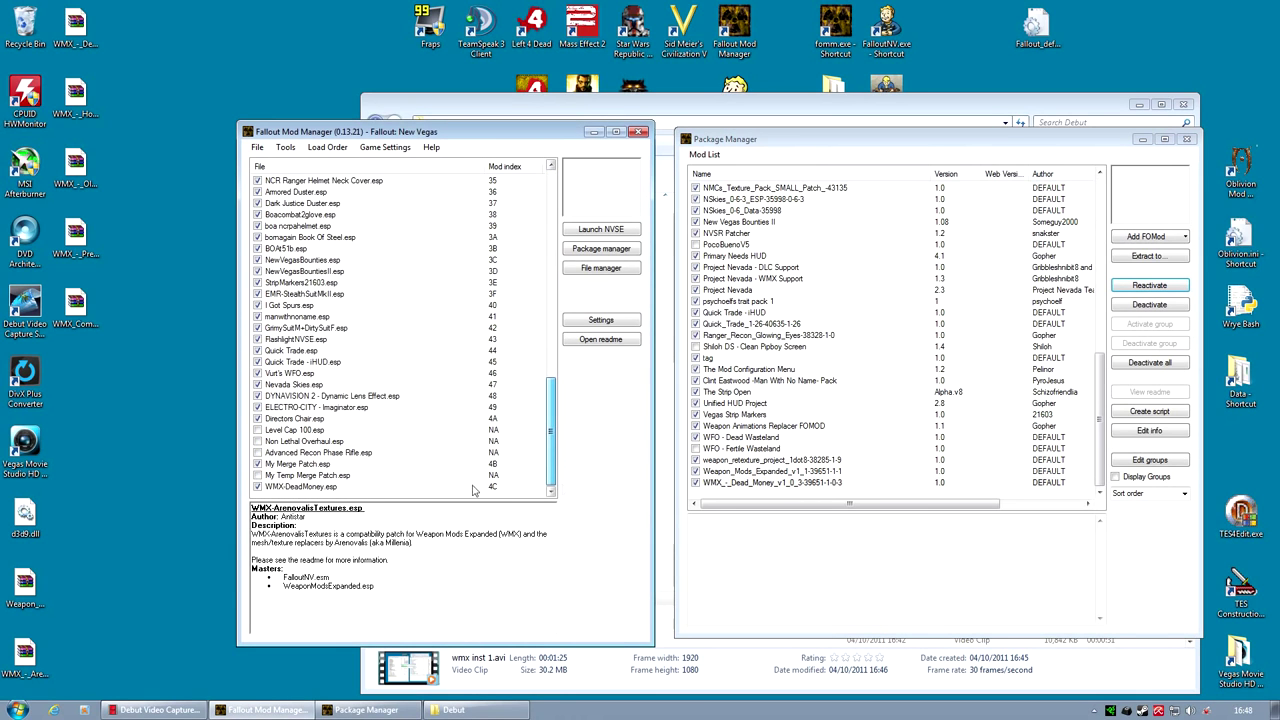
pyautogui.click(282, 488)
pyautogui.moveTo(282, 488); pyautogui.dragTo(353, 252)
pyautogui.click(318, 250)
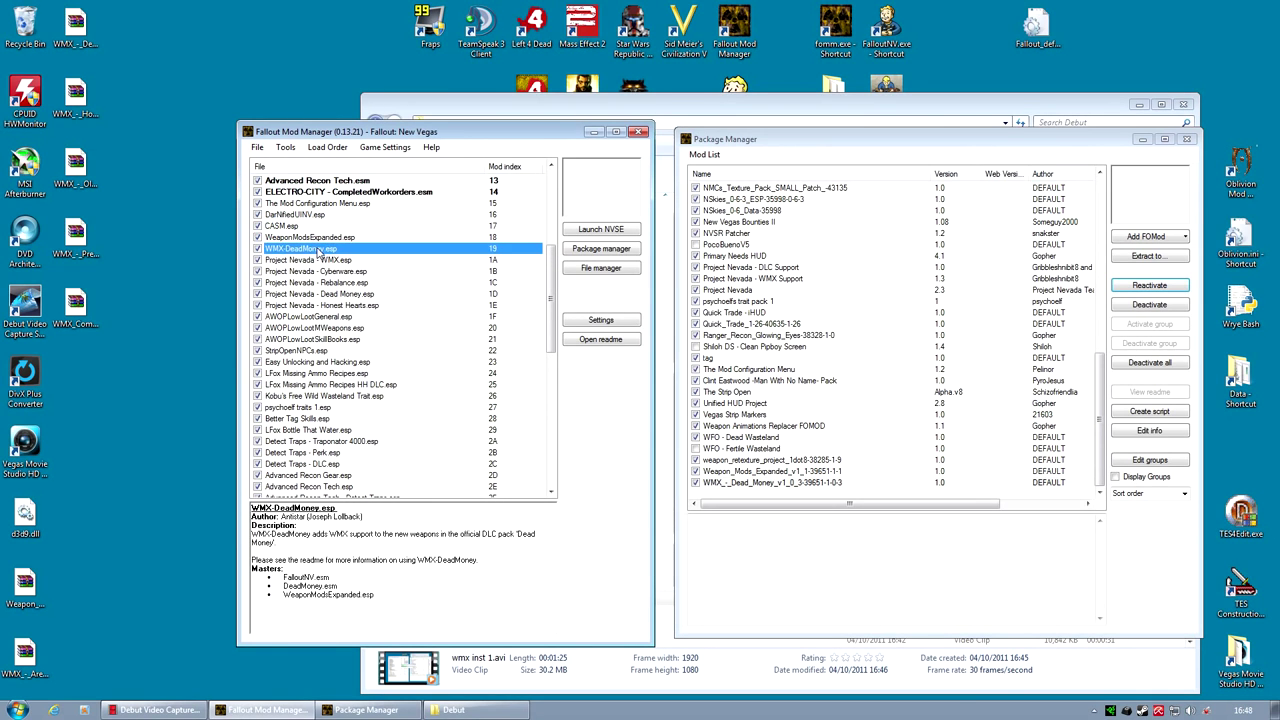
# Add and activate the WMX Honest Hearts patch, then drag its plugin below the WMX plugins
pyautogui.click(1146, 236)
pyautogui.scroll(-2, 1166, 313)
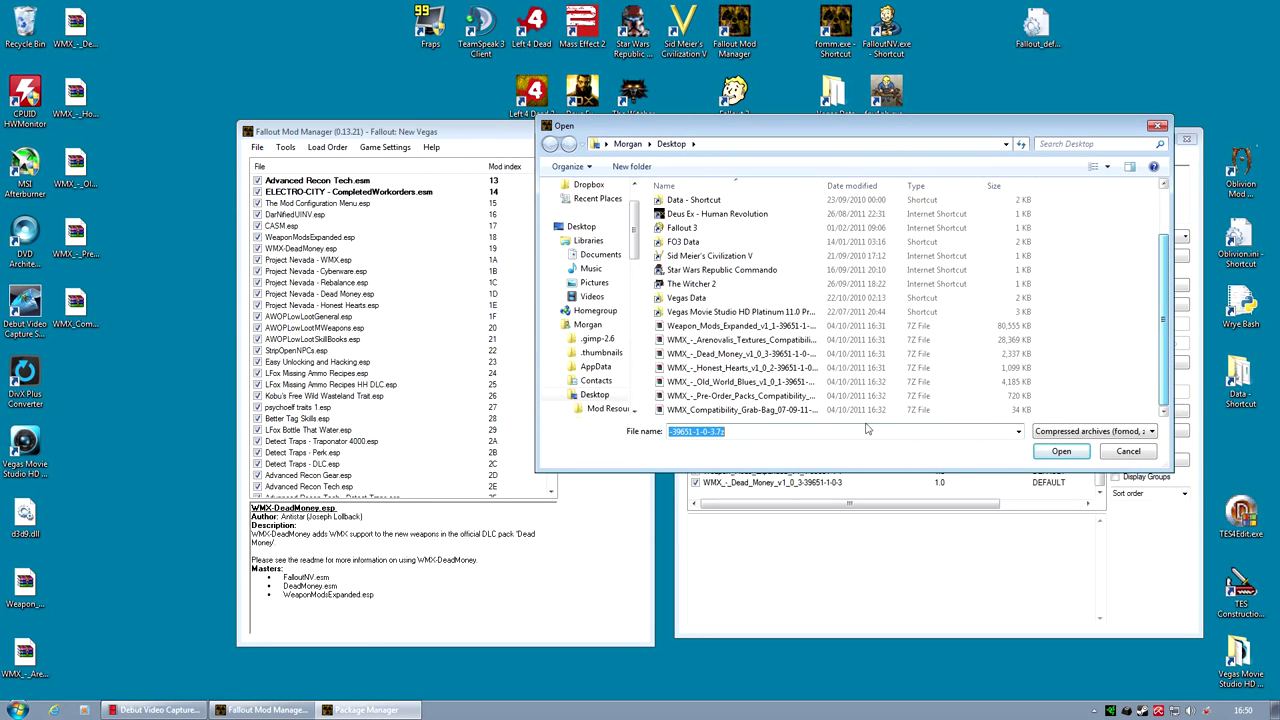
pyautogui.click(763, 366)
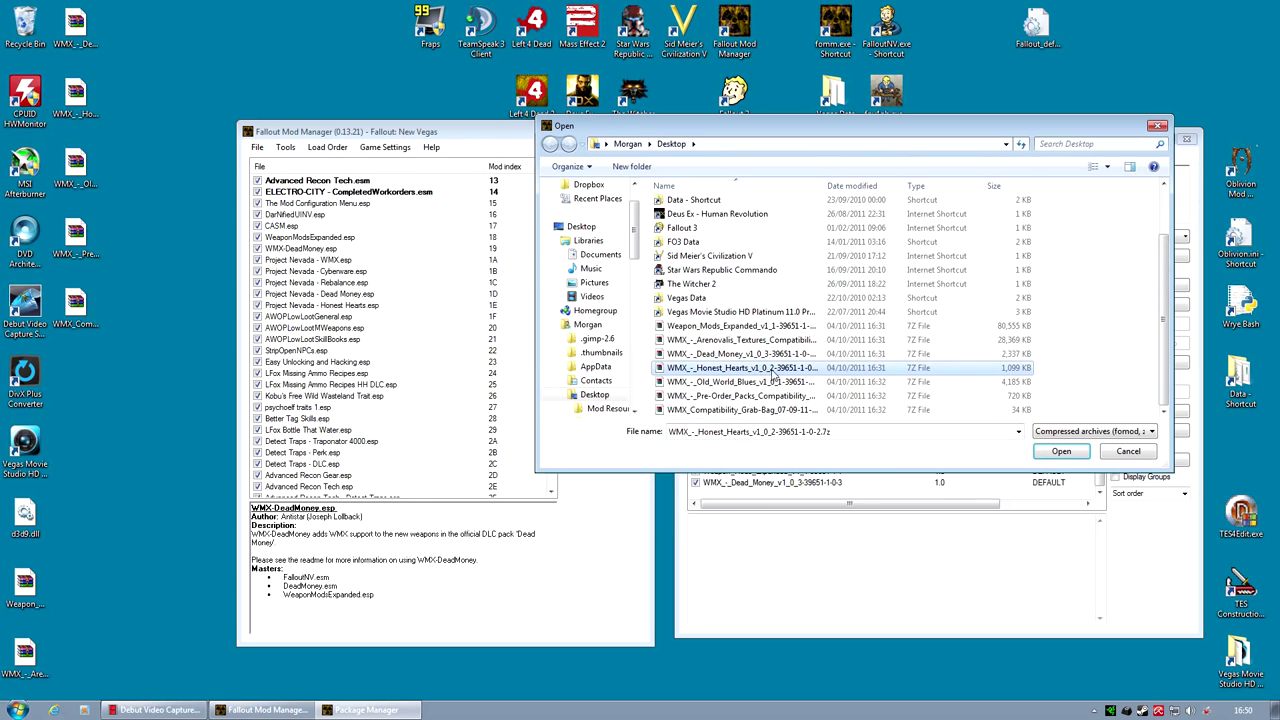
pyautogui.click(1063, 452)
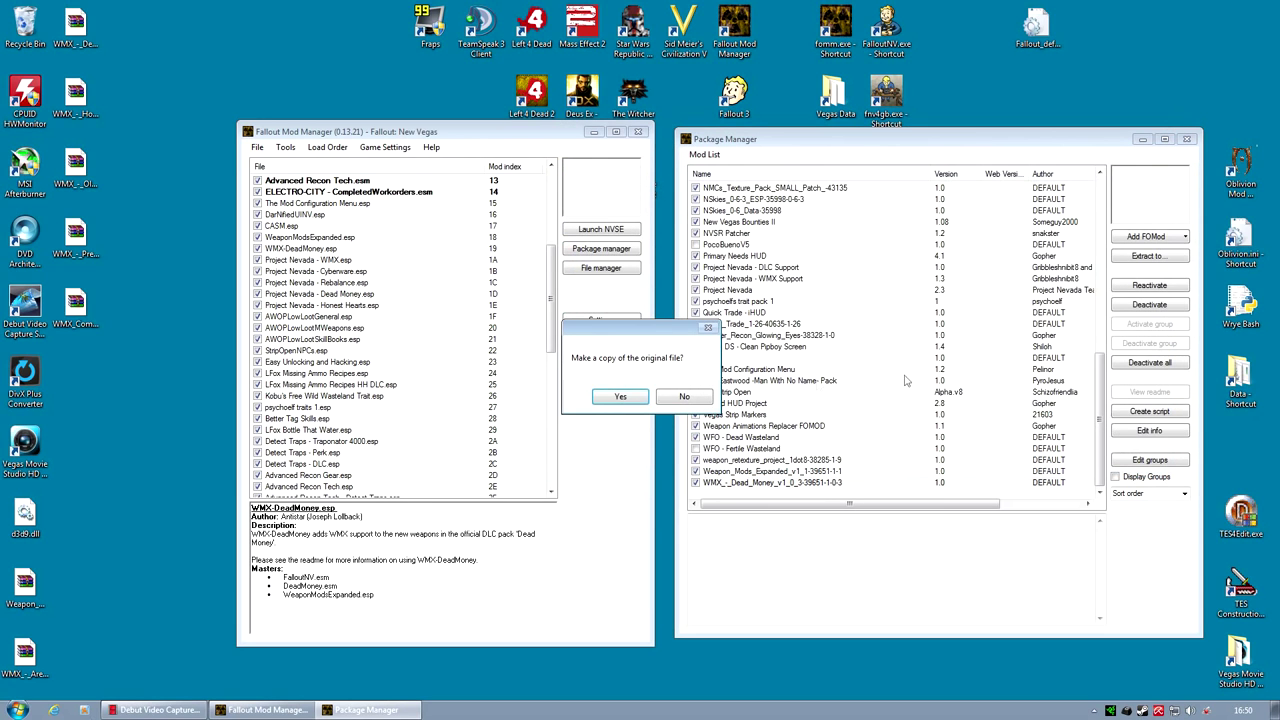
pyautogui.click(622, 397)
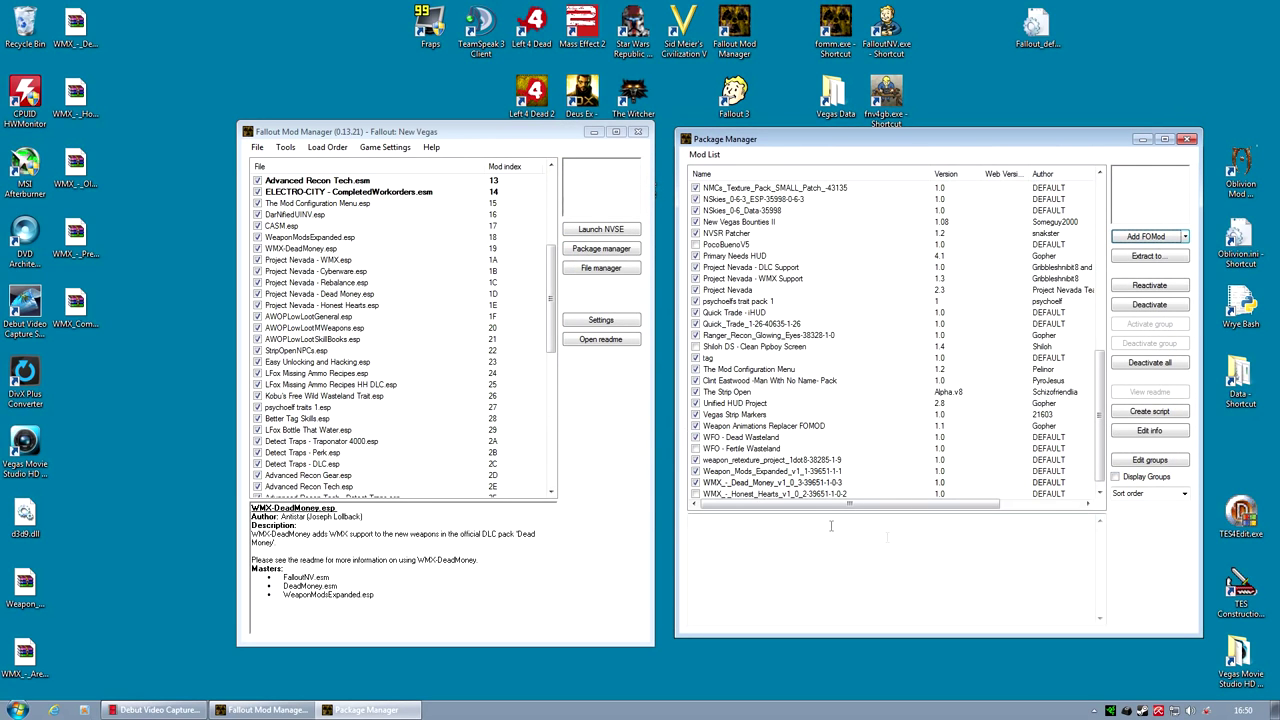
pyautogui.scroll(-1, 888, 490)
pyautogui.click(775, 482)
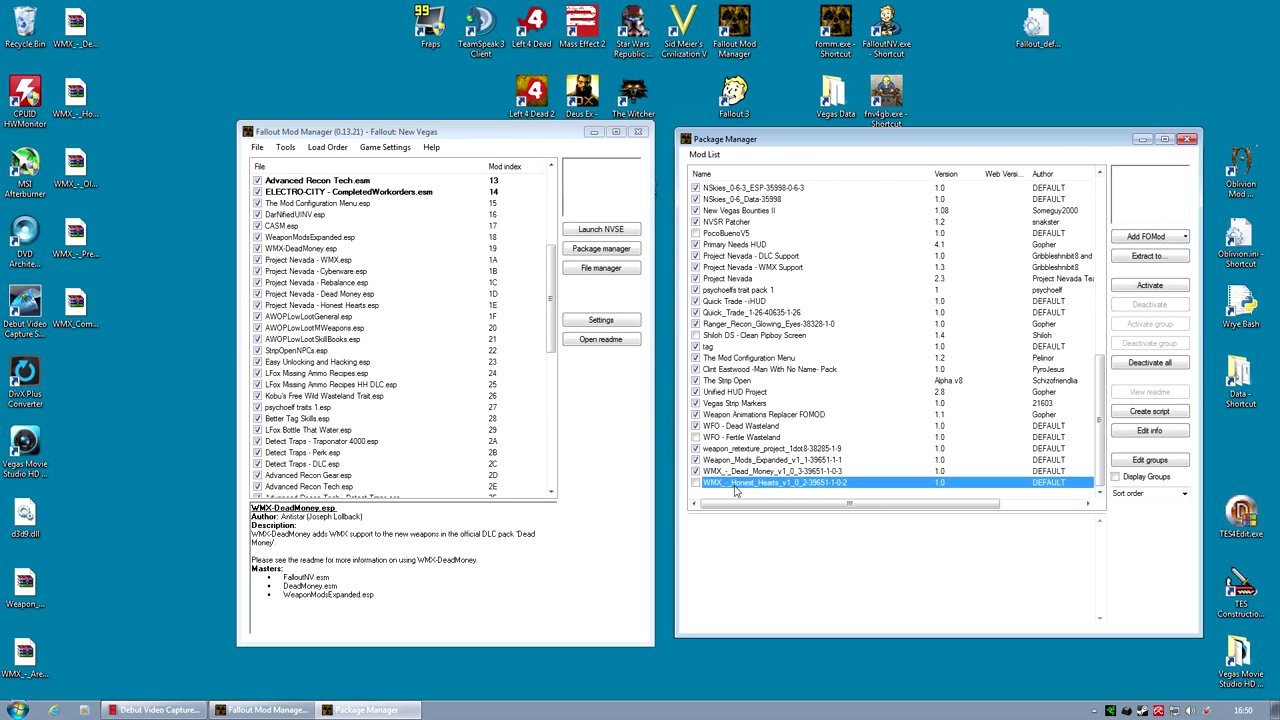
pyautogui.click(1149, 285)
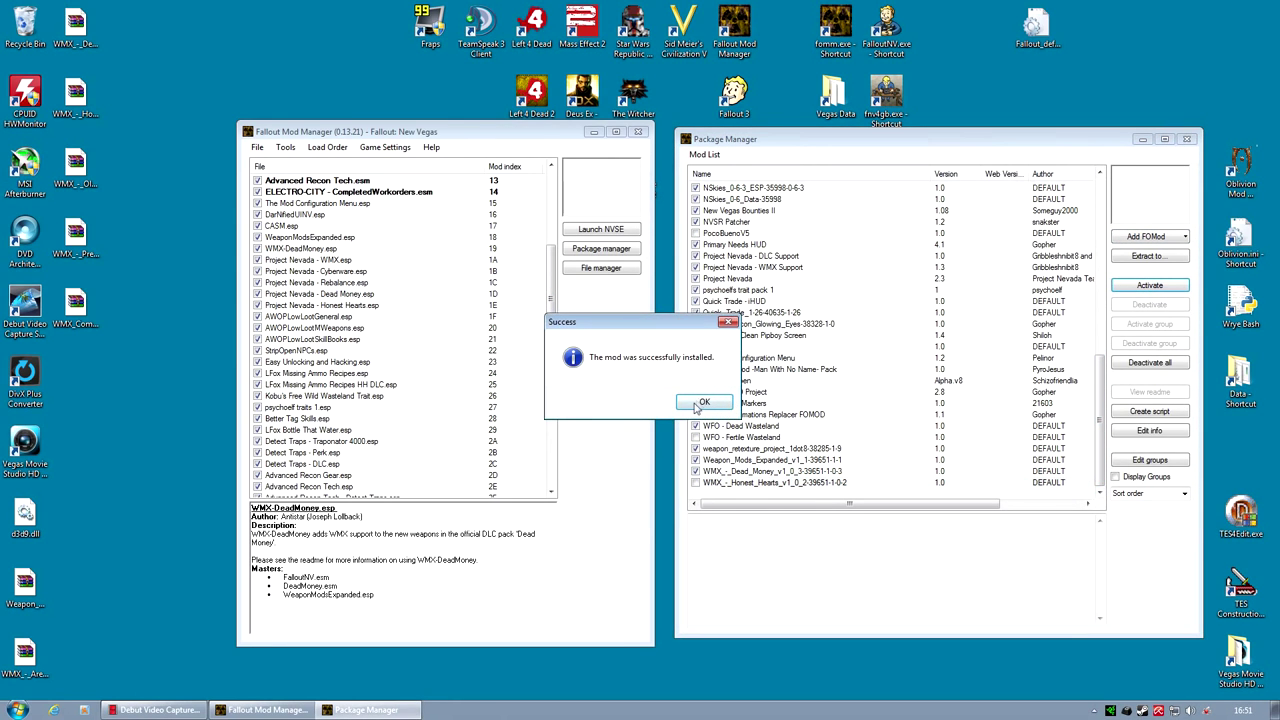
pyautogui.click(703, 402)
pyautogui.click(556, 262)
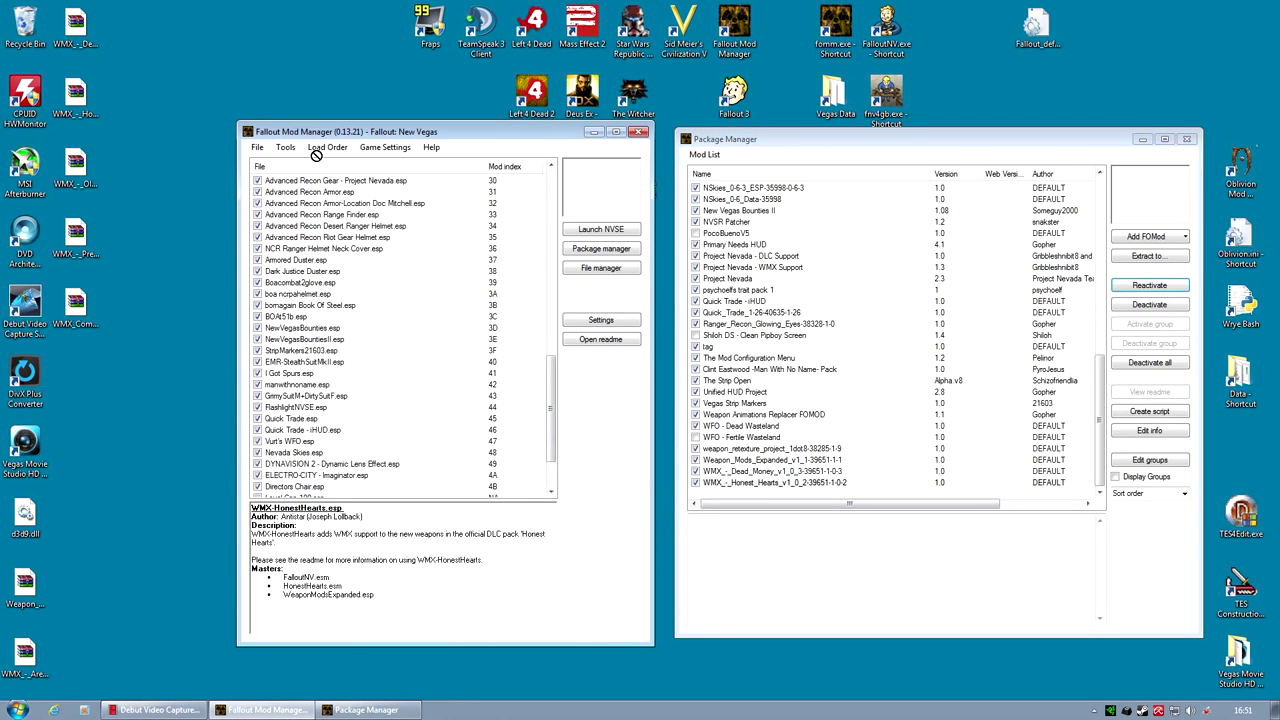
pyautogui.moveTo(315, 155); pyautogui.dragTo(338, 330)
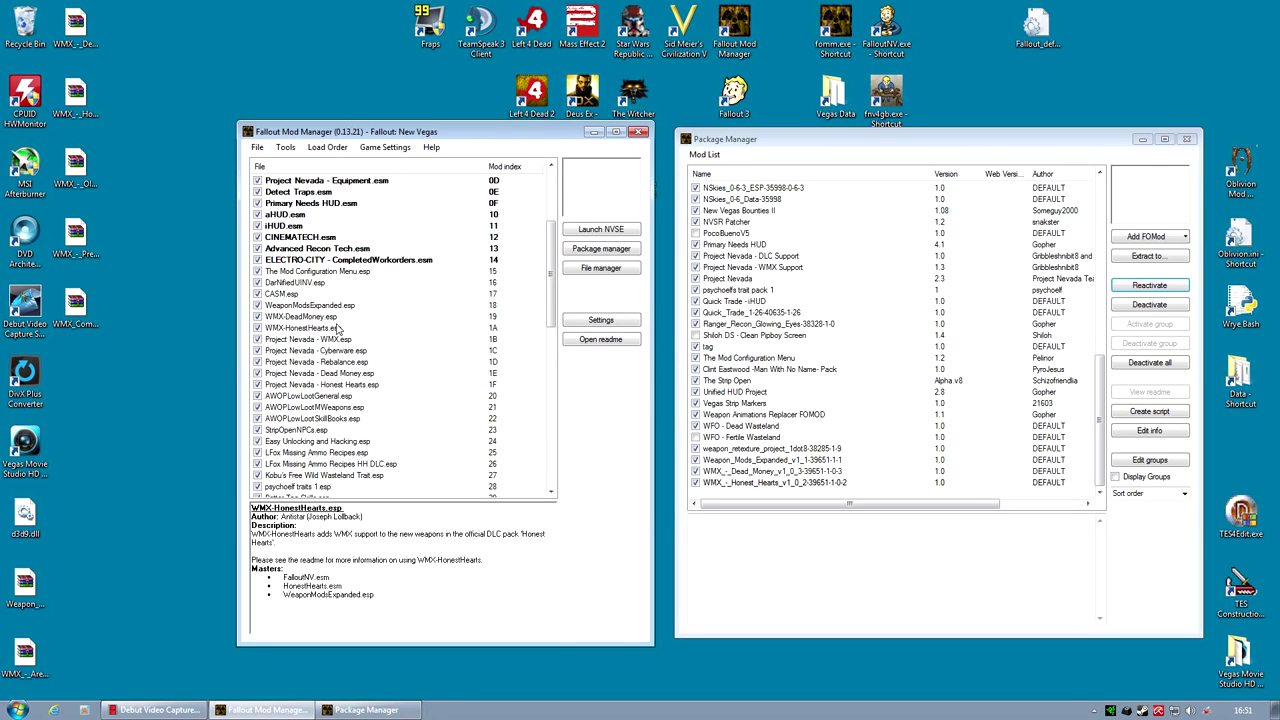
# Add the WMX Old World Blues archive as a new package
pyautogui.click(1146, 238)
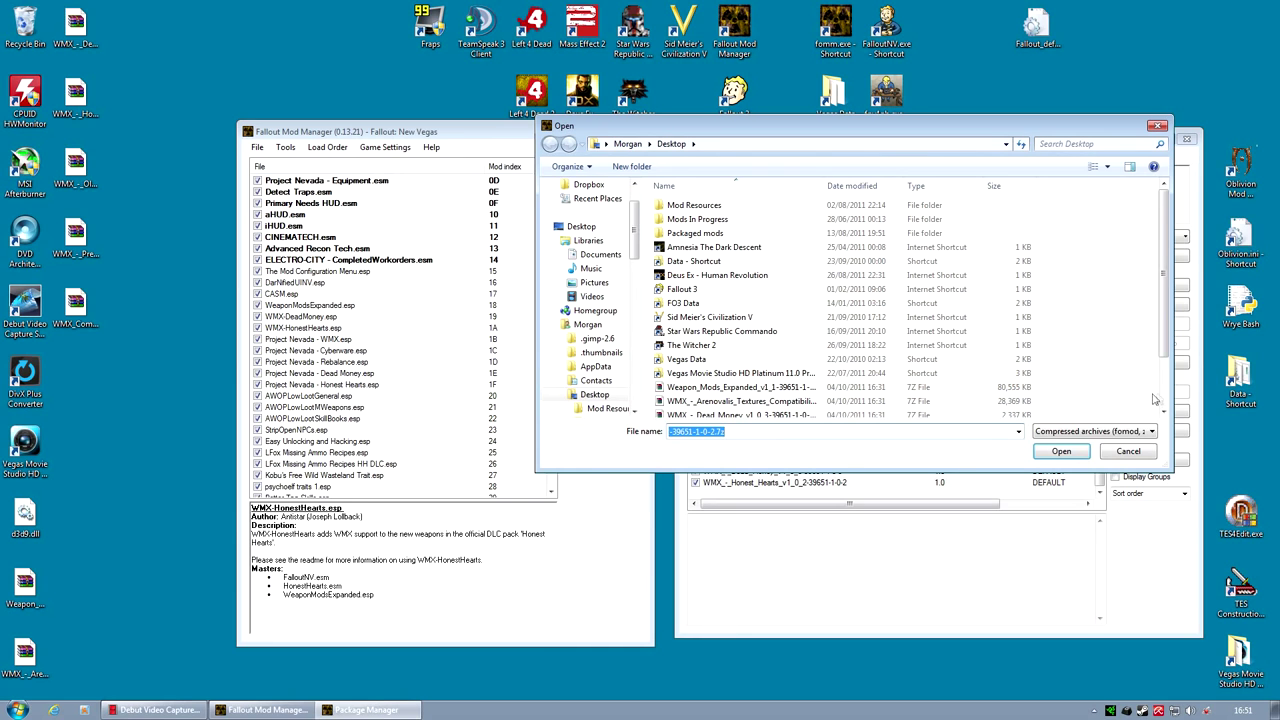
pyautogui.scroll(-2, 1155, 400)
pyautogui.click(737, 384)
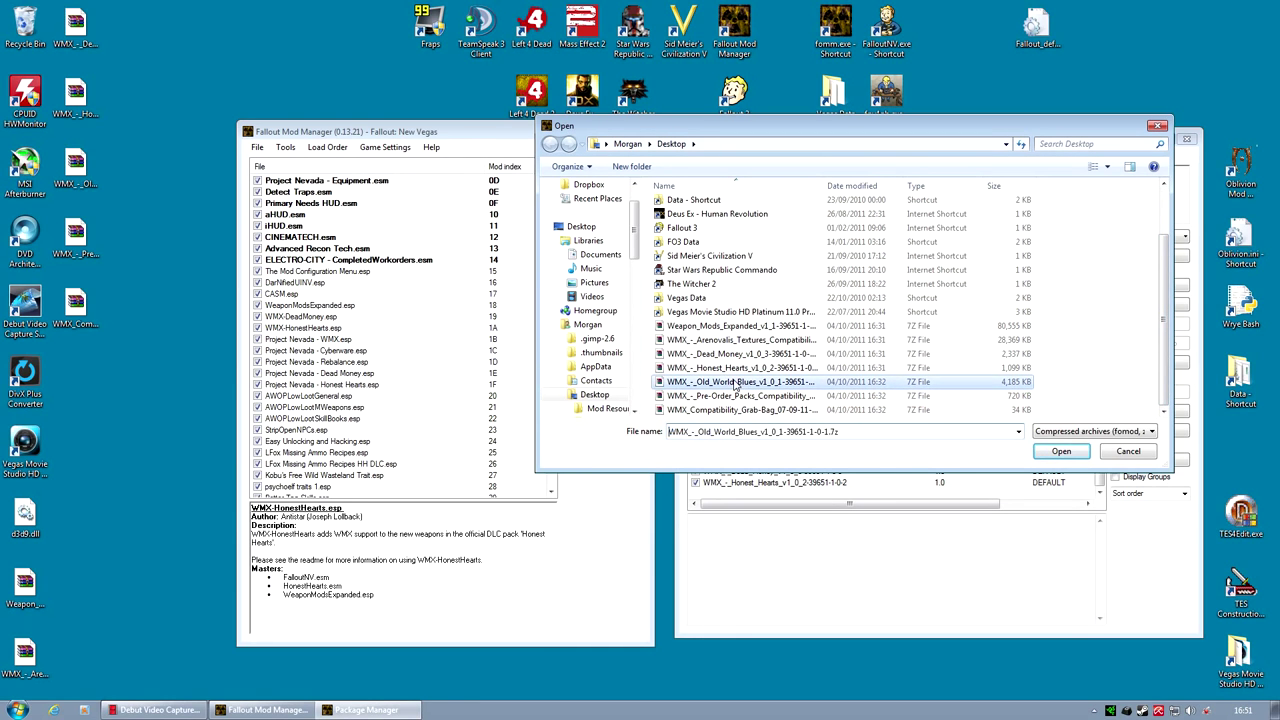
pyautogui.click(1060, 451)
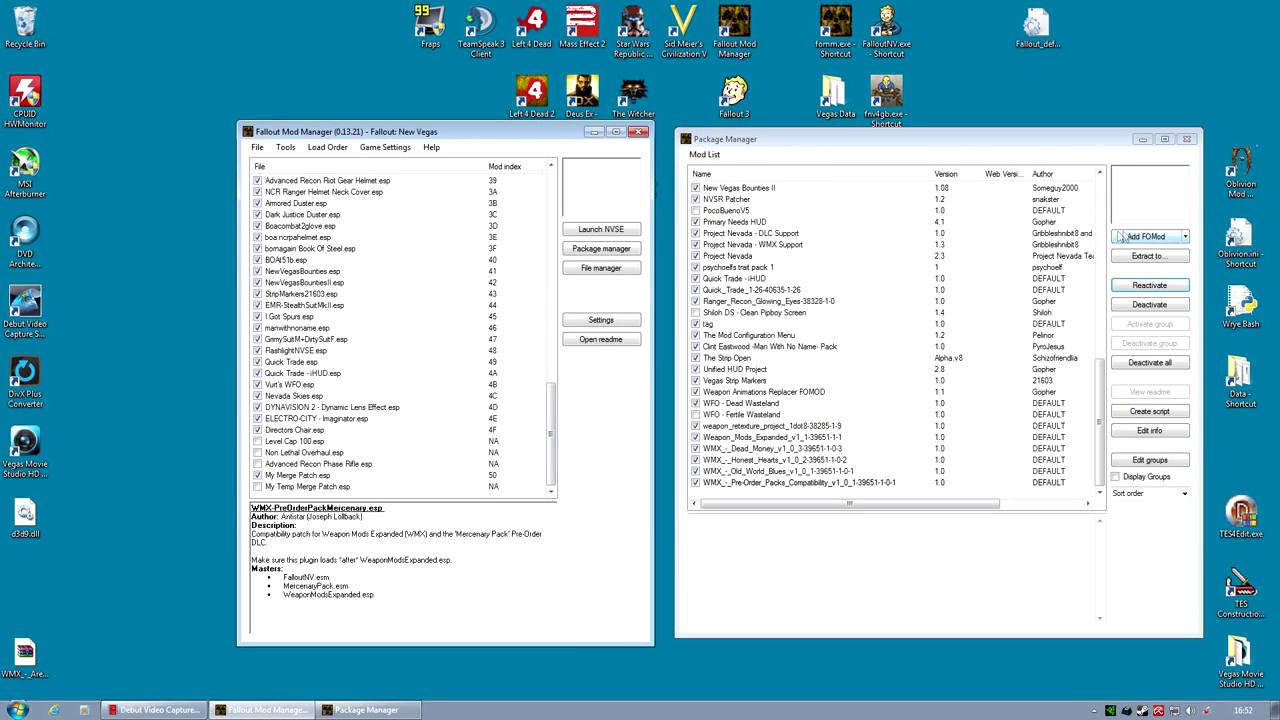
# Add and activate the WMX Arenovalis Textures patch, choosing Yes to all on overwrite
pyautogui.click(1124, 236)
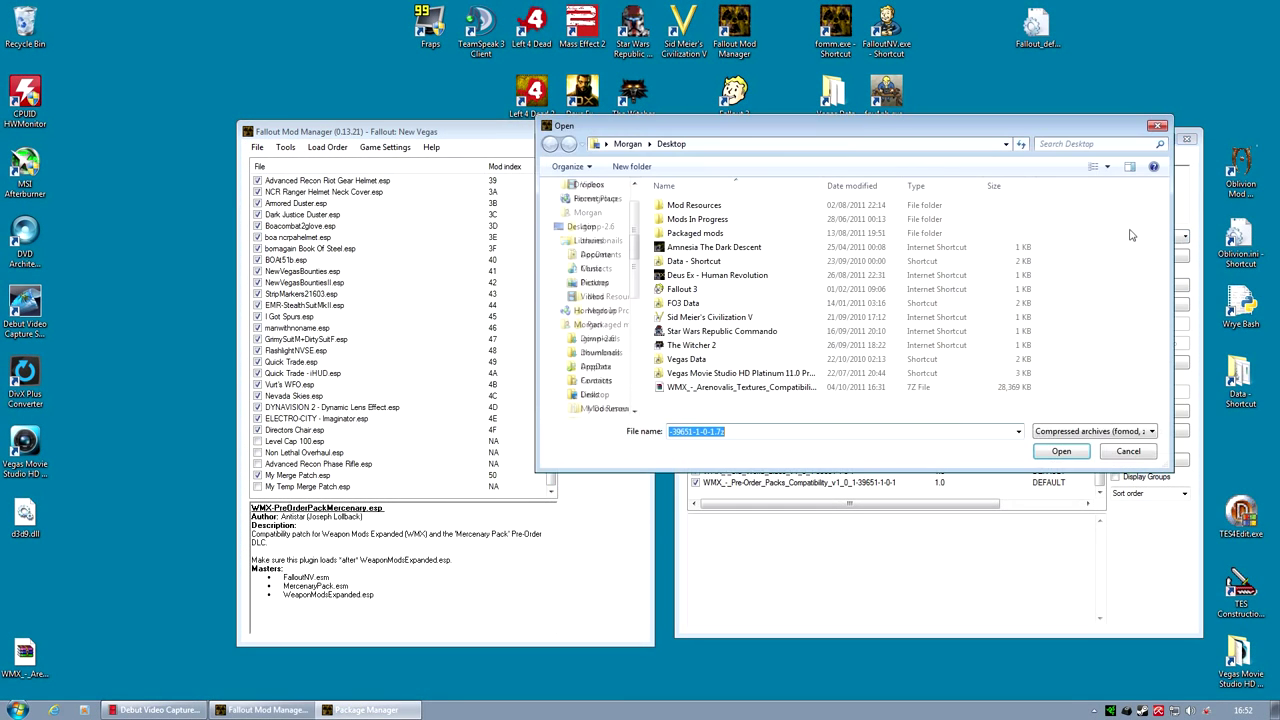
pyautogui.click(786, 389)
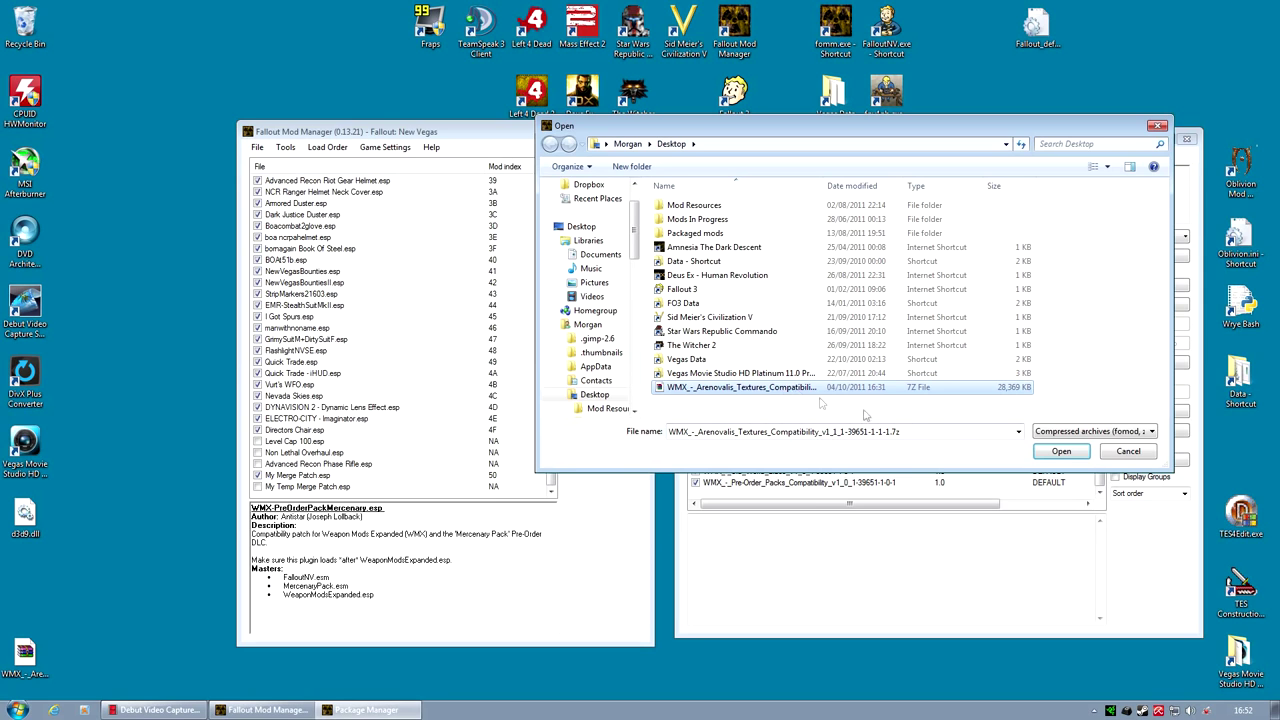
pyautogui.click(1049, 453)
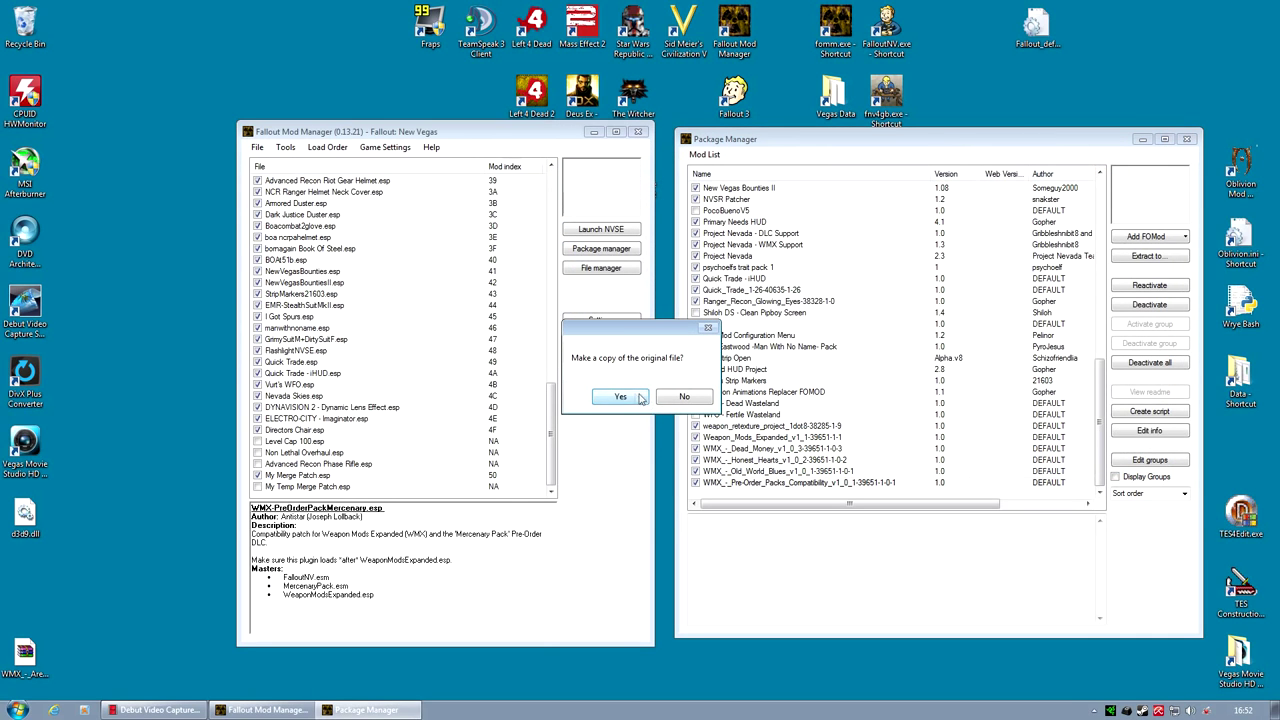
pyautogui.click(646, 398)
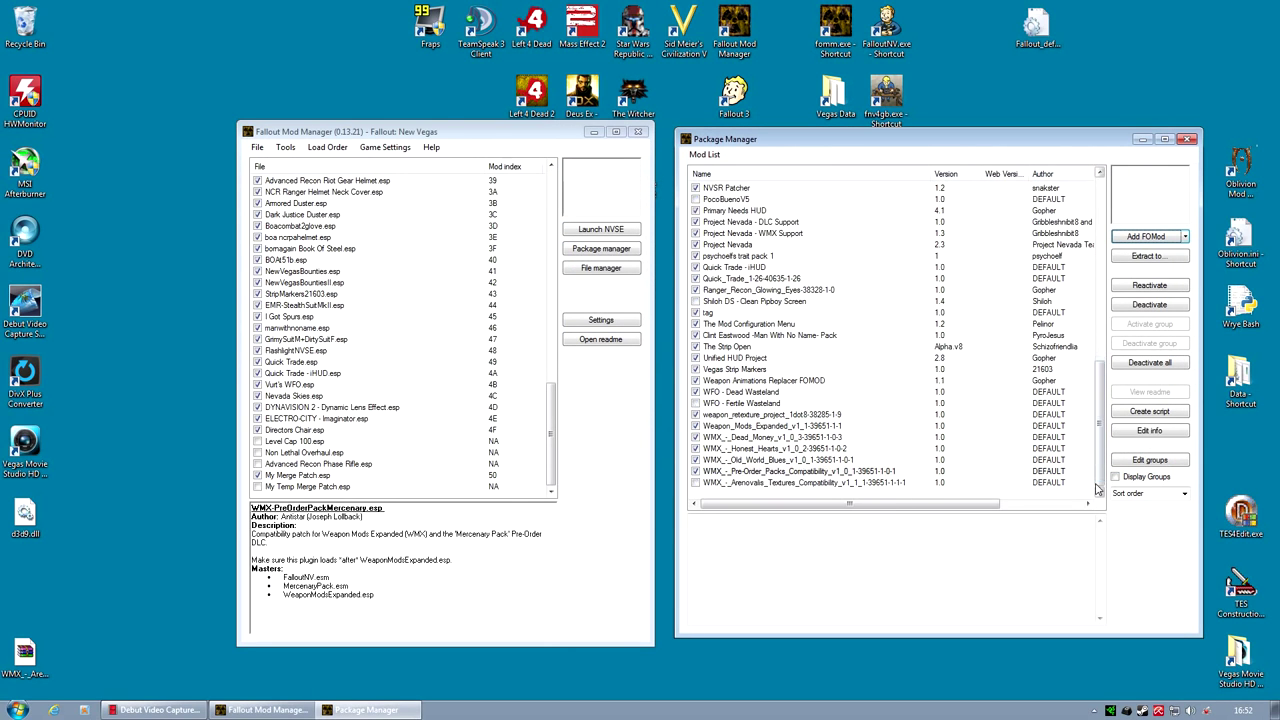
pyautogui.click(1150, 287)
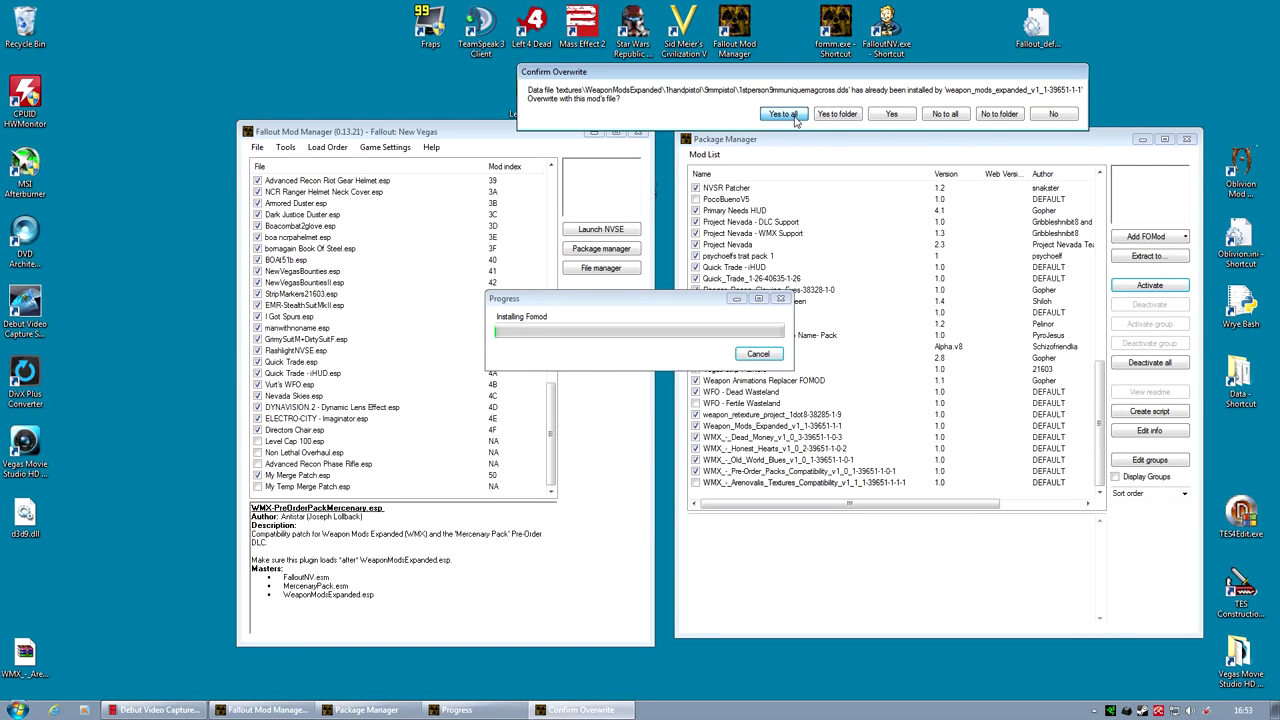
pyautogui.click(783, 114)
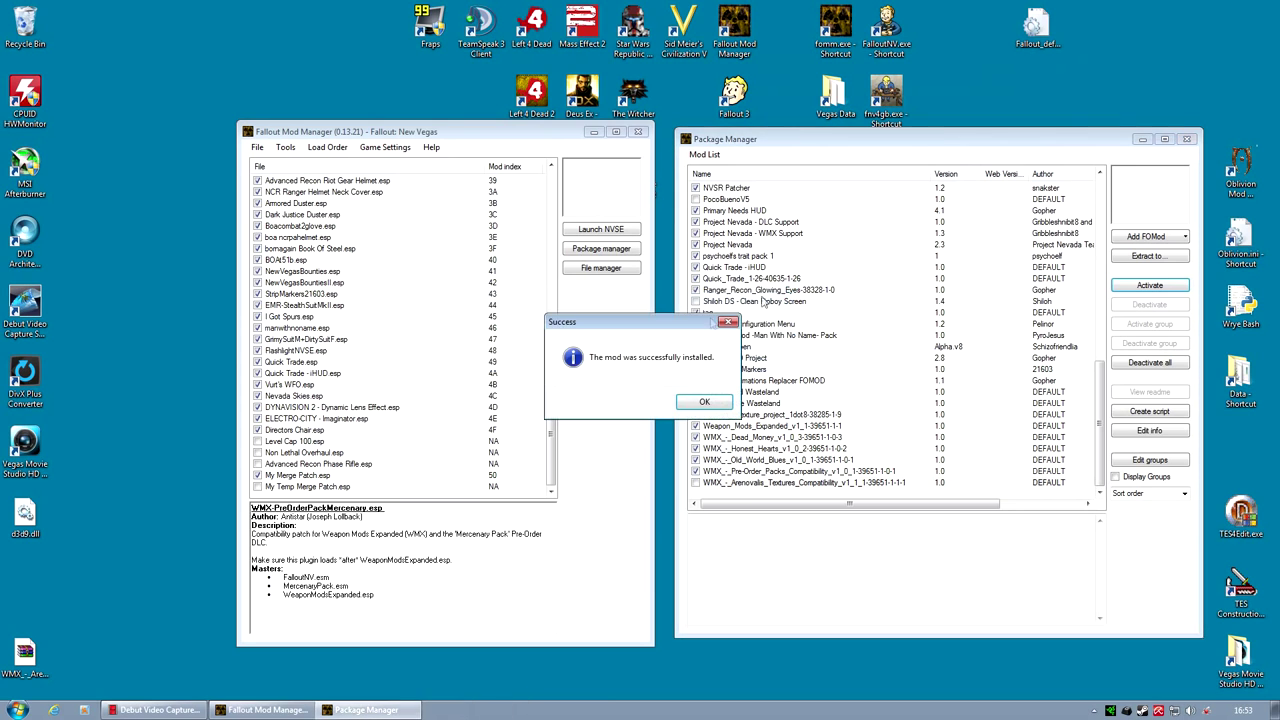
pyautogui.click(704, 401)
# Move WMX-ArenovalisTextures.esp to 1E, then open the Project Nevada - WMX.esp mod page's files
pyautogui.scroll(-8, 562, 465)
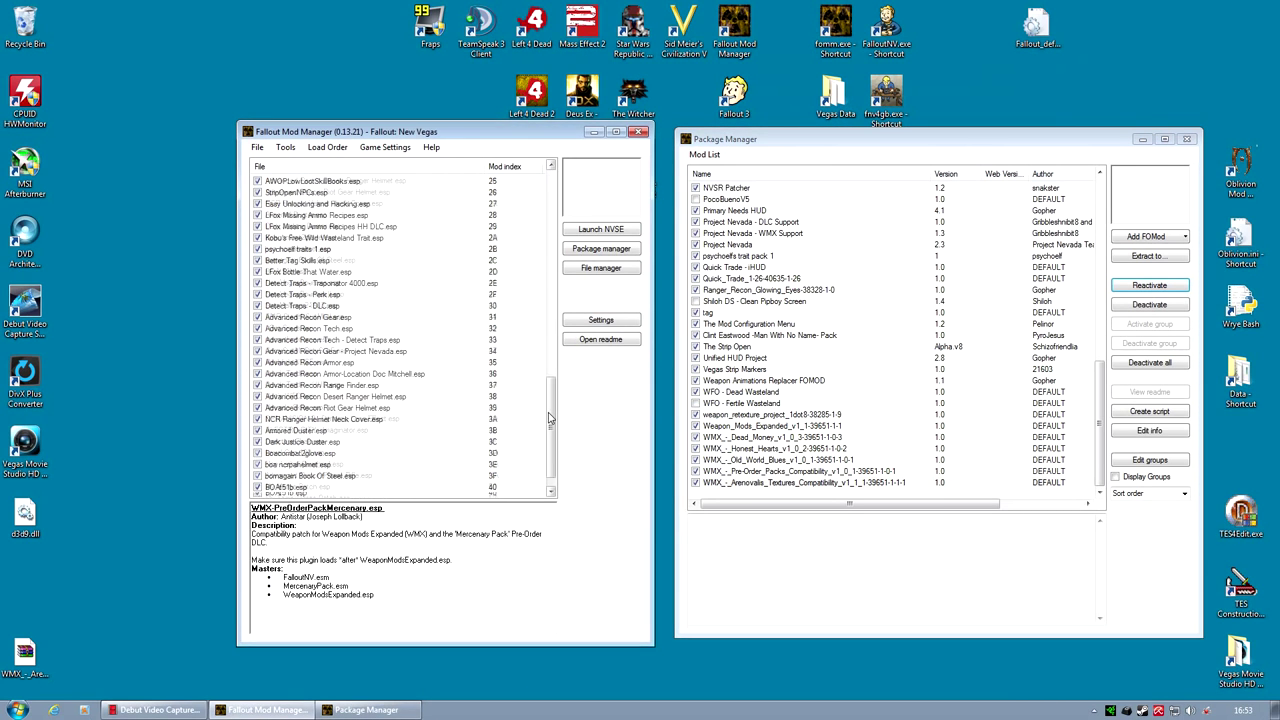
pyautogui.moveTo(328, 487); pyautogui.dragTo(397, 291)
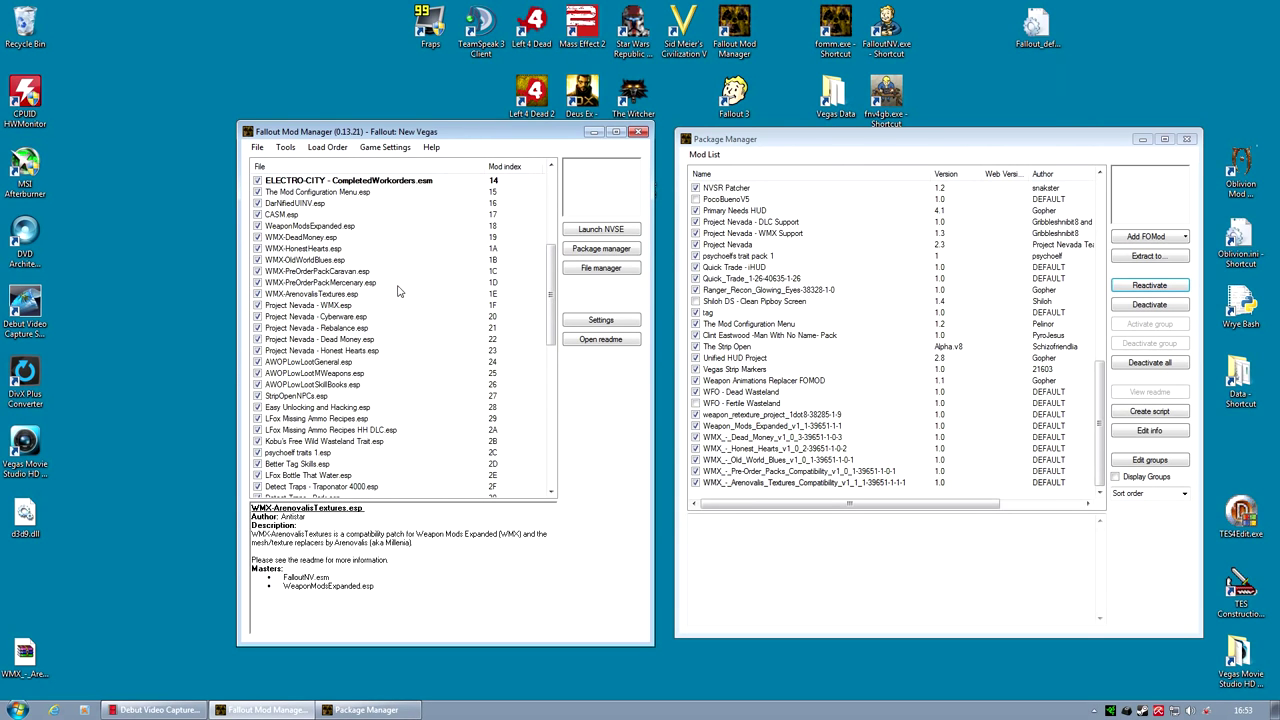
pyautogui.click(349, 308)
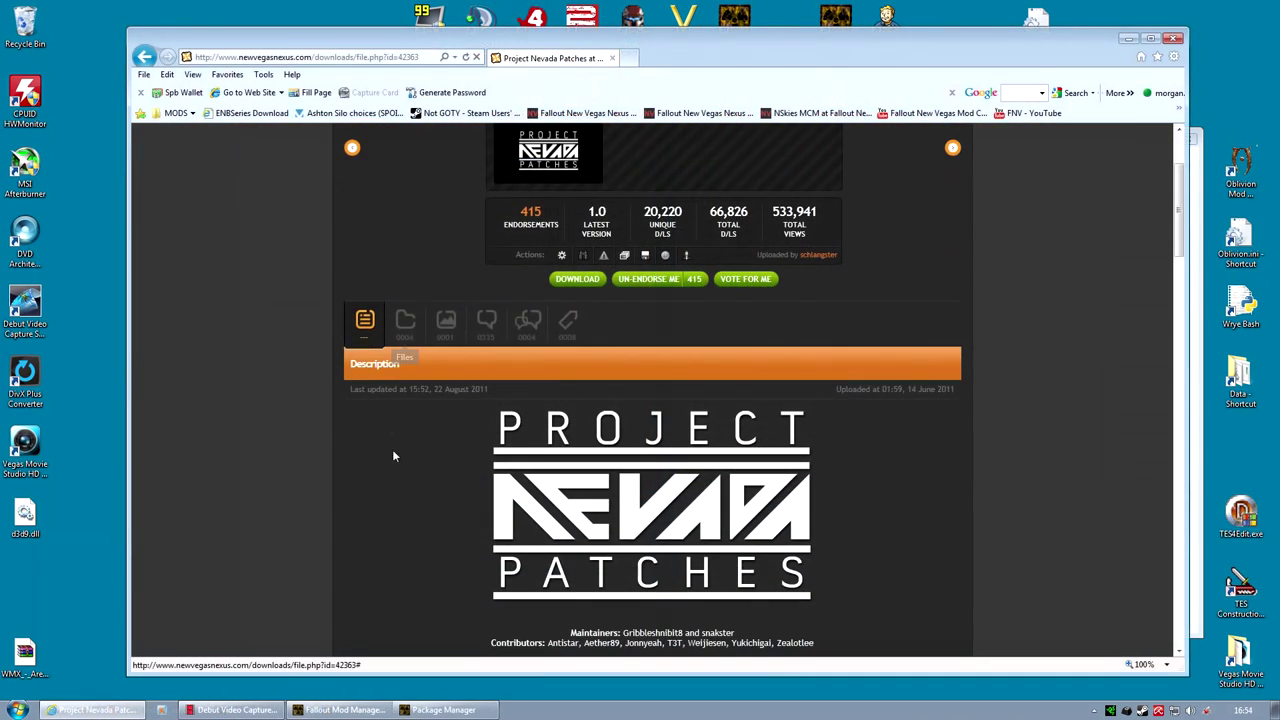
pyautogui.click(405, 322)
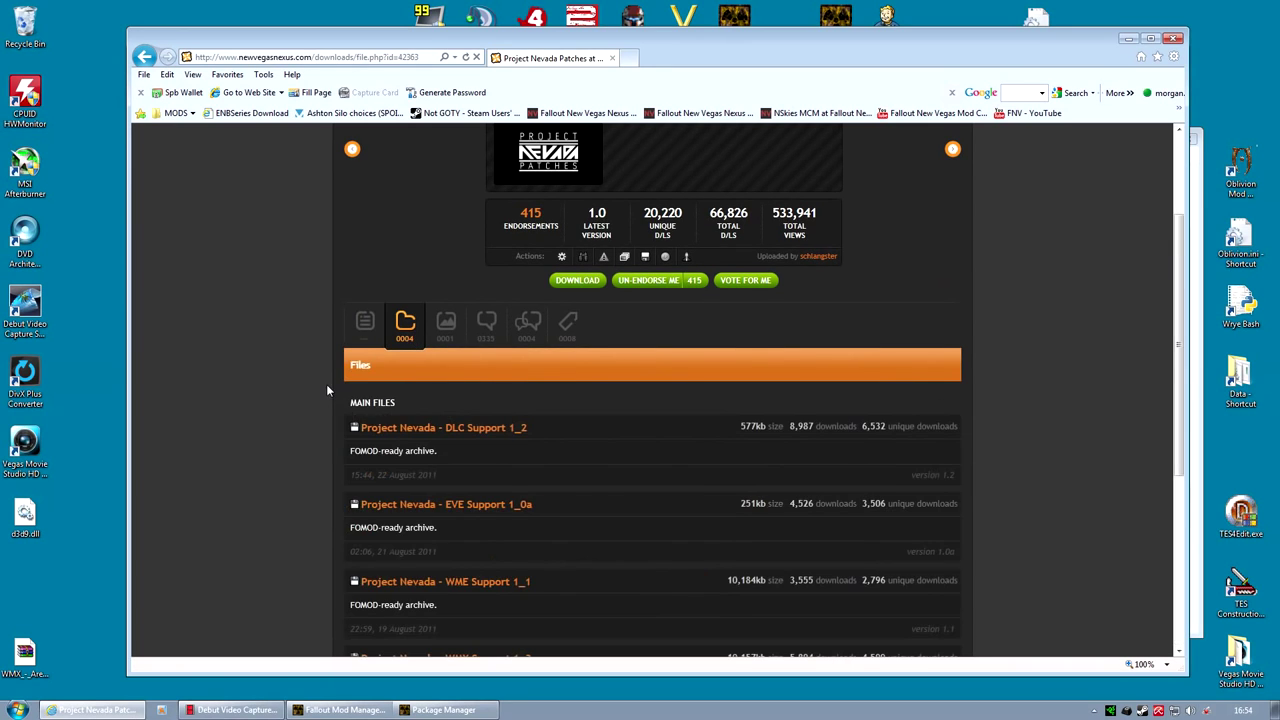
# Download the Project Nevada - WMX Support 1_3 file via the Washington DC, USA server
pyautogui.scroll(-2, 326, 390)
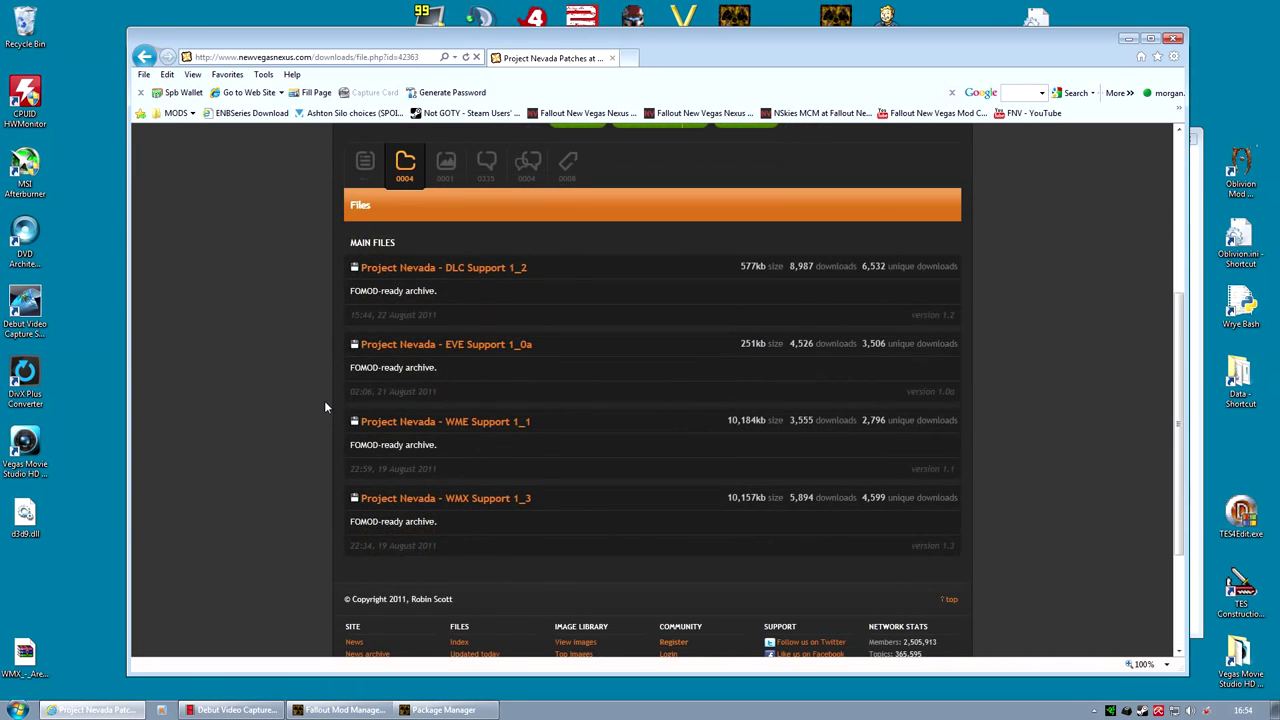
pyautogui.click(466, 501)
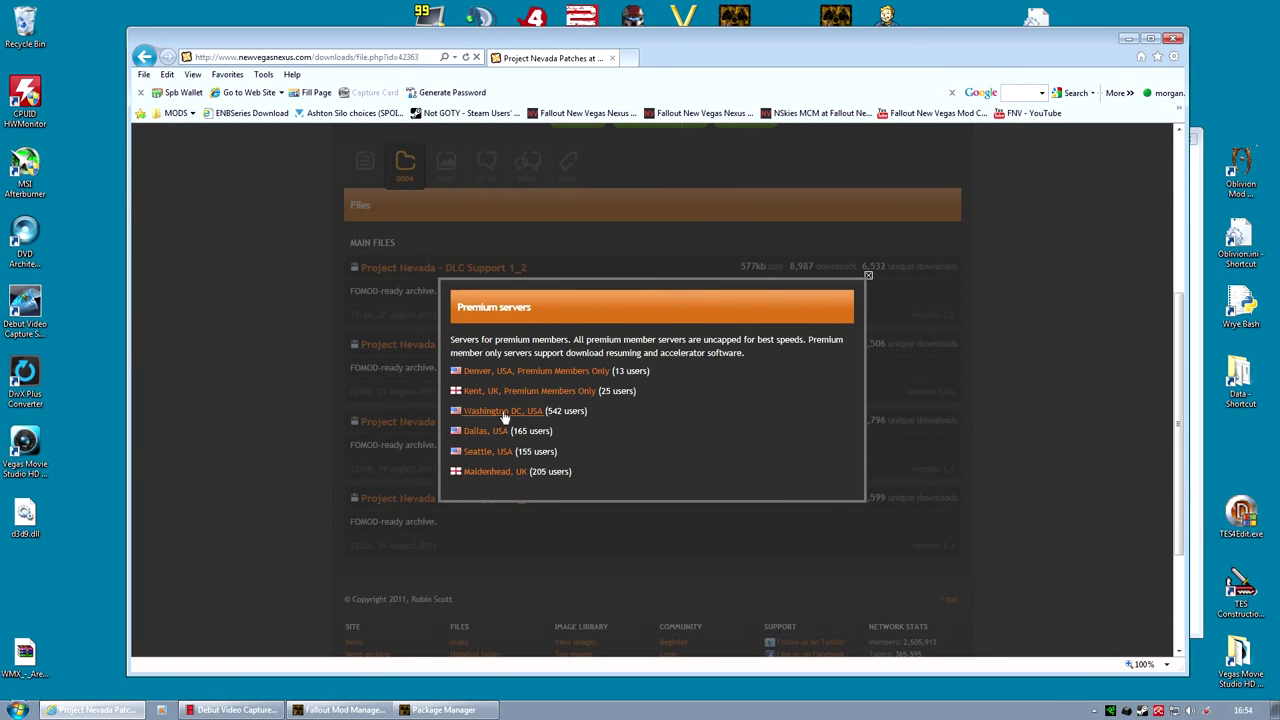
pyautogui.click(508, 411)
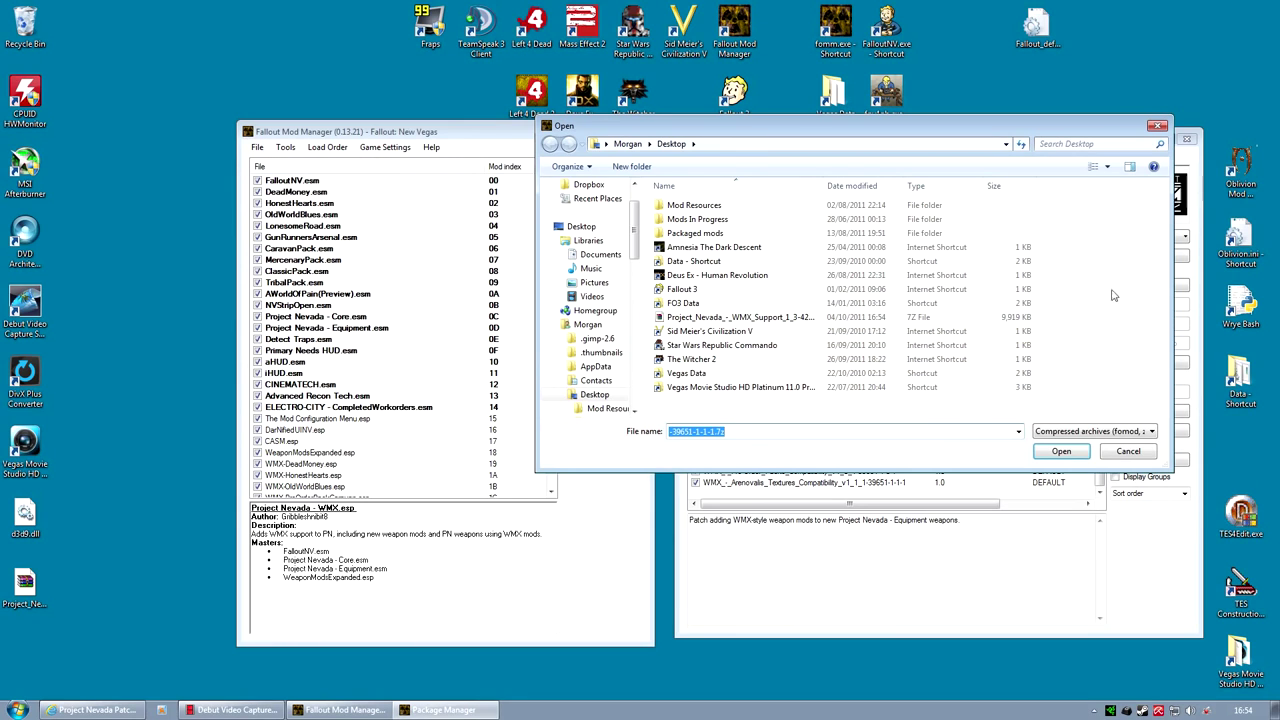
# Add, keep a copy of and activate Project Nevada WMX Support 1.3, then drag Project Nevada - WMX.esp higher
pyautogui.click(770, 318)
pyautogui.click(1061, 451)
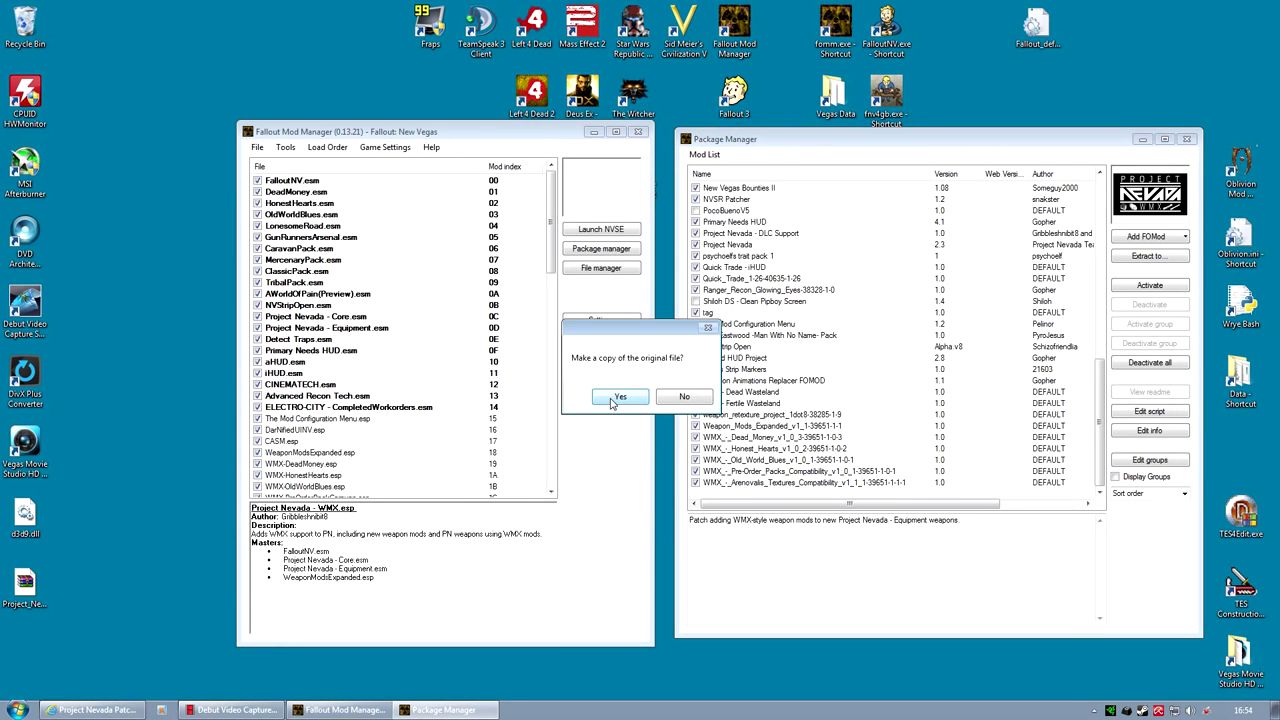
pyautogui.click(612, 401)
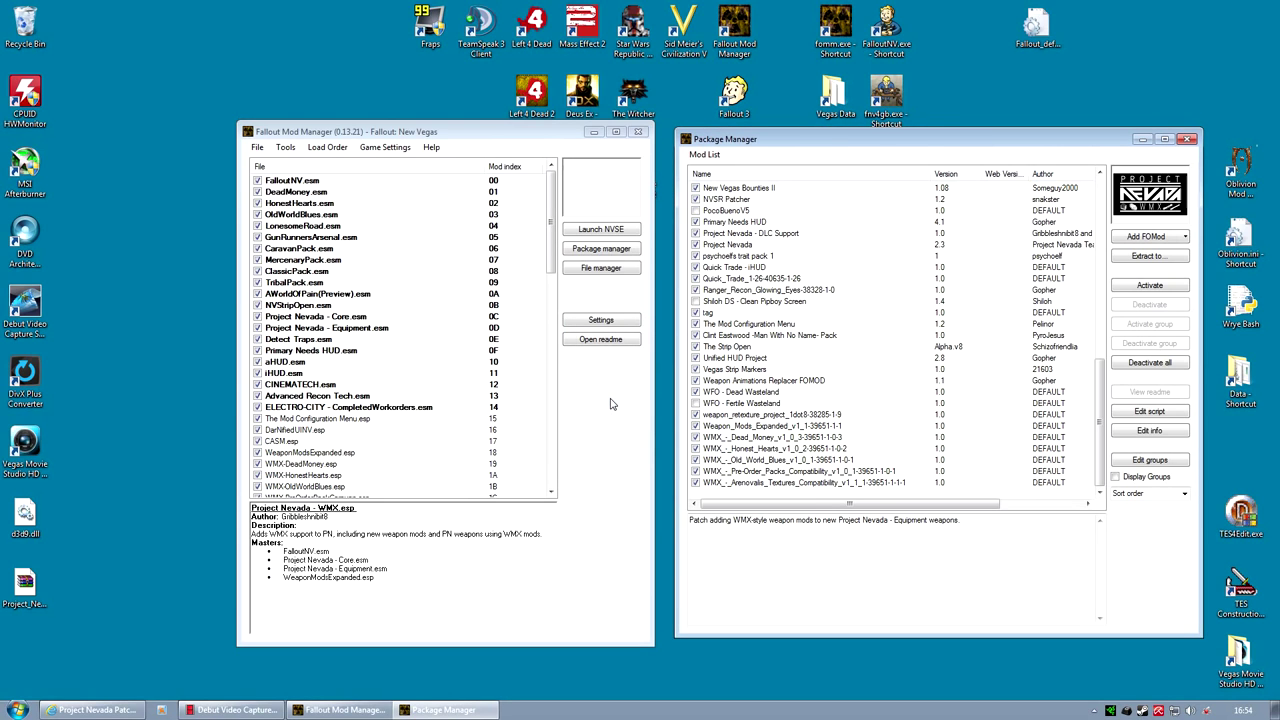
pyautogui.click(1150, 286)
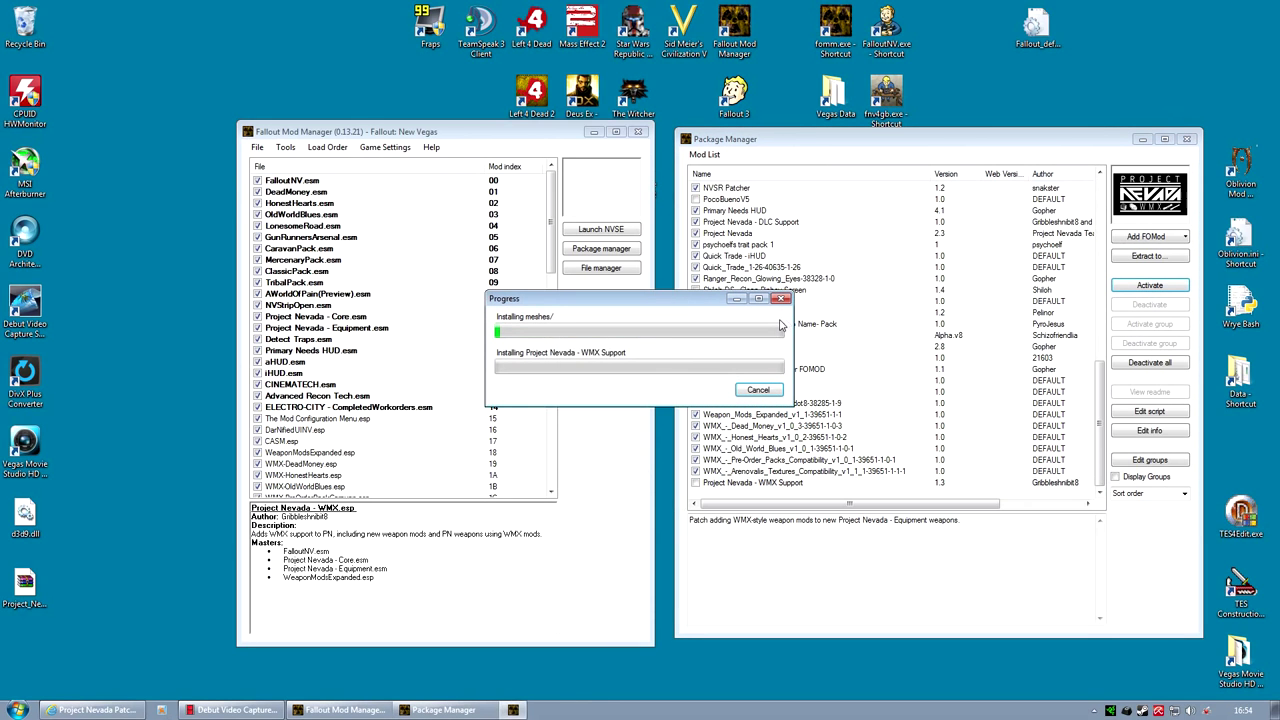
pyautogui.click(704, 403)
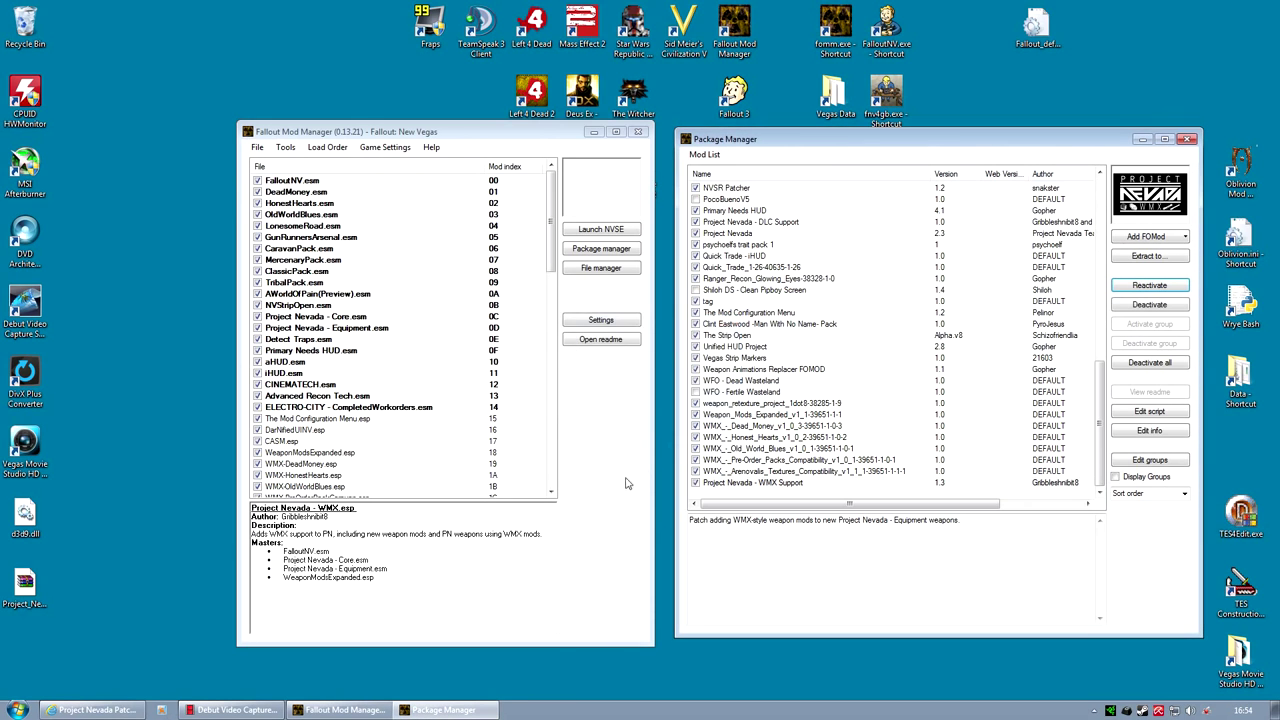
pyautogui.moveTo(552, 245); pyautogui.dragTo(552, 440)
pyautogui.moveTo(310, 487); pyautogui.dragTo(384, 348)
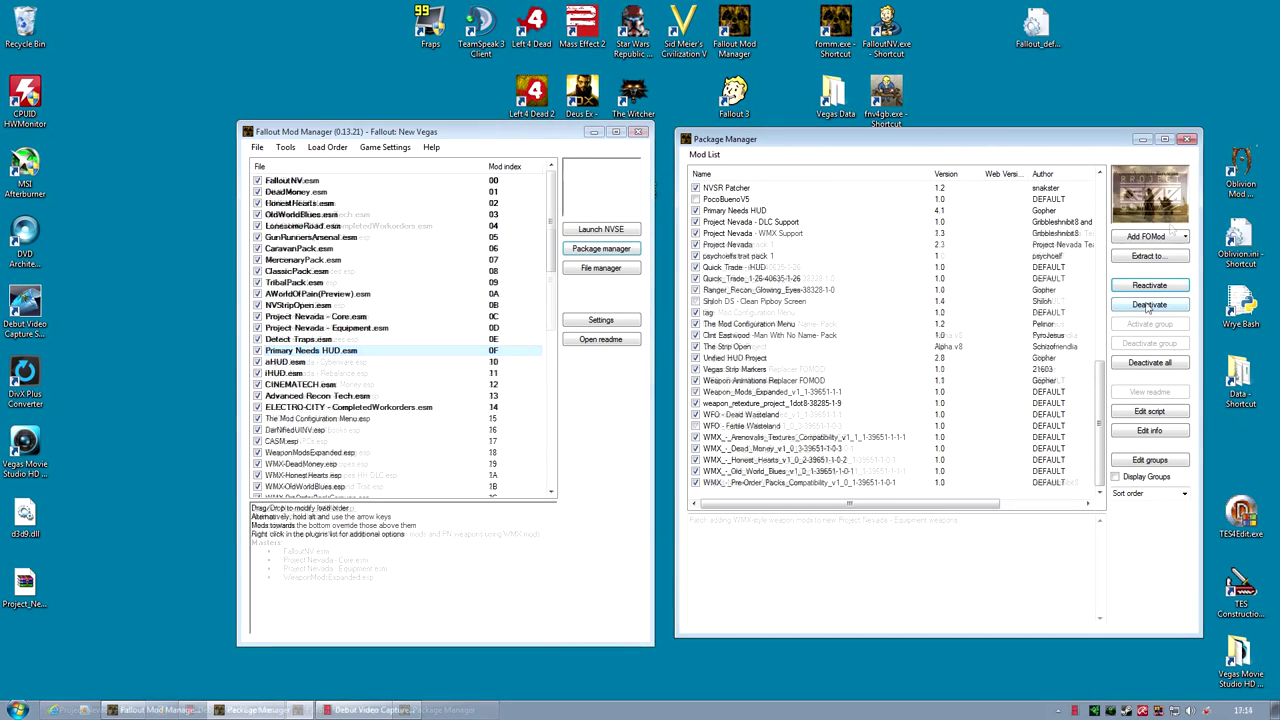
# Uninstall the Weapon Animation Replacers package and start reinstalling it
pyautogui.click(1148, 306)
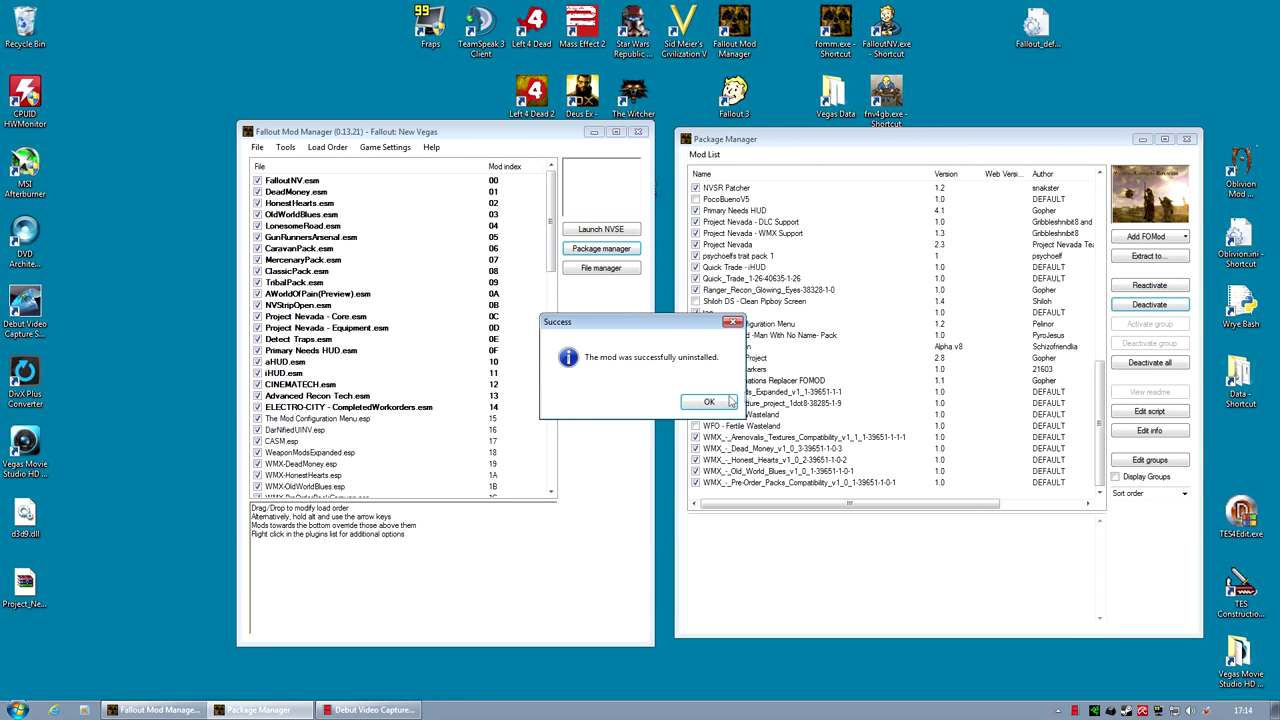
pyautogui.click(709, 402)
pyautogui.click(1150, 285)
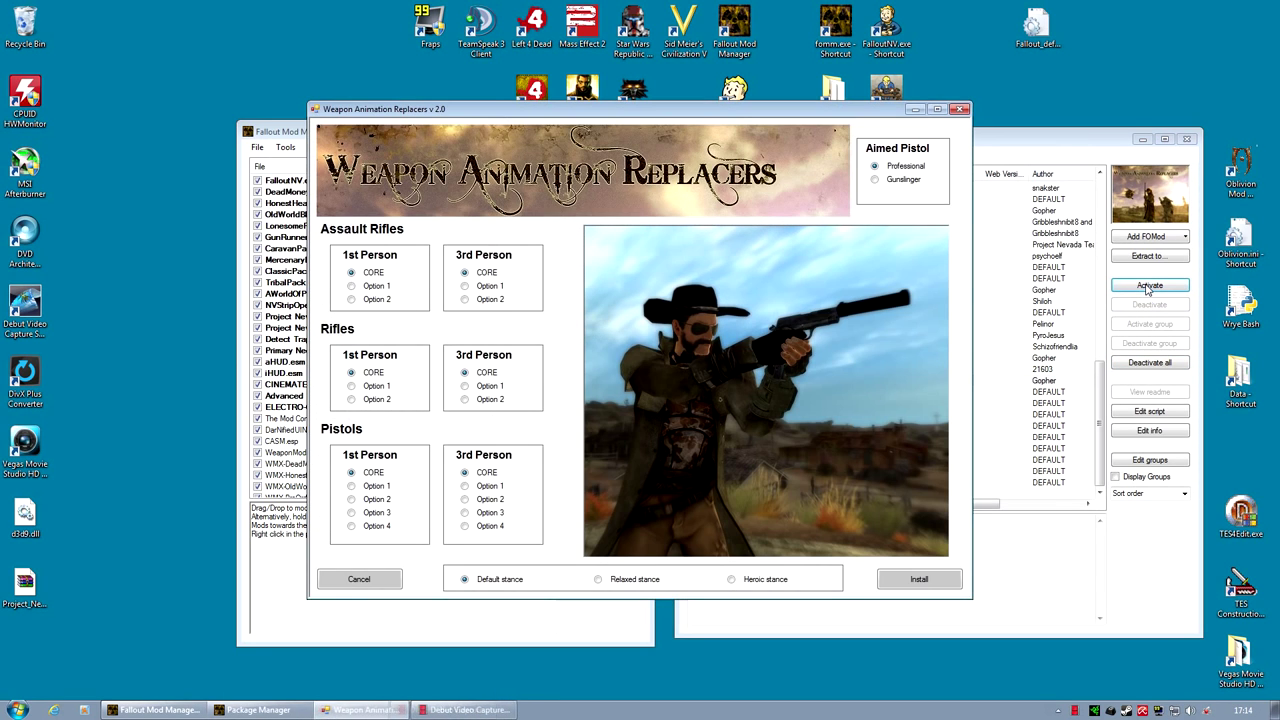
# Choose assault rifle Option 1, rifle and pistol Option 2, relaxed stance, Gunslinger; install, overwriting all
pyautogui.click(465, 287)
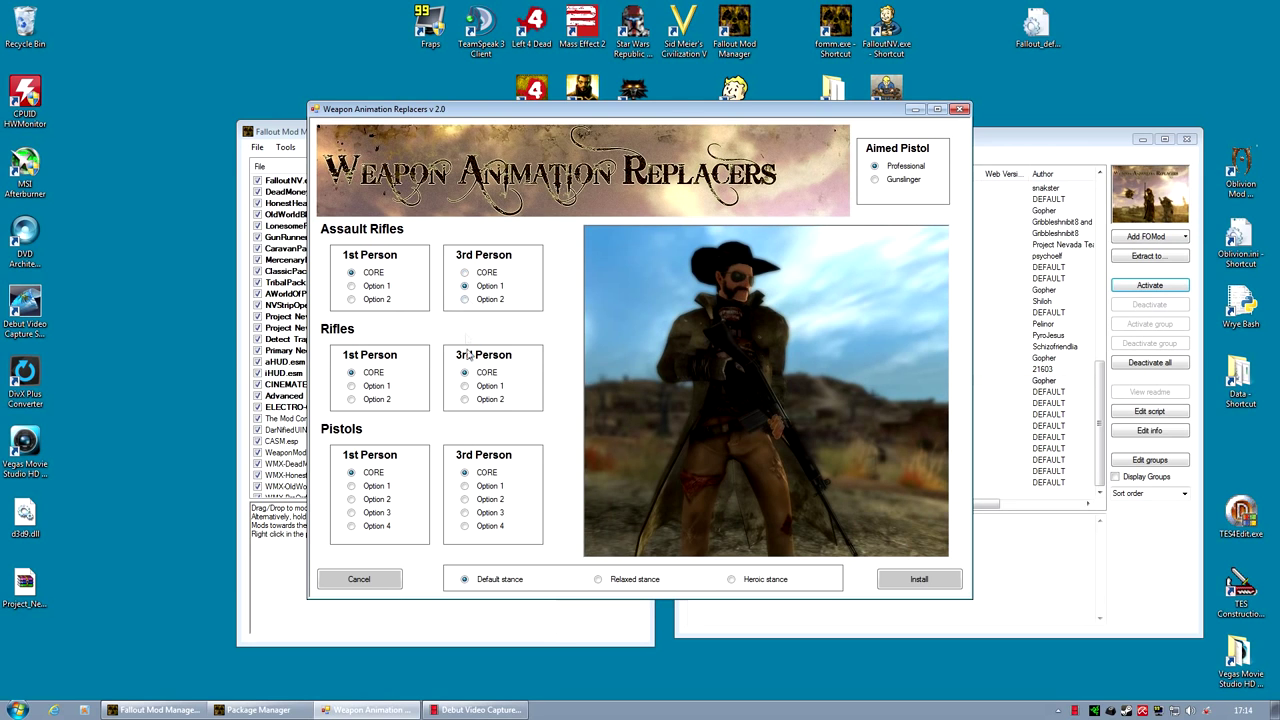
pyautogui.click(465, 399)
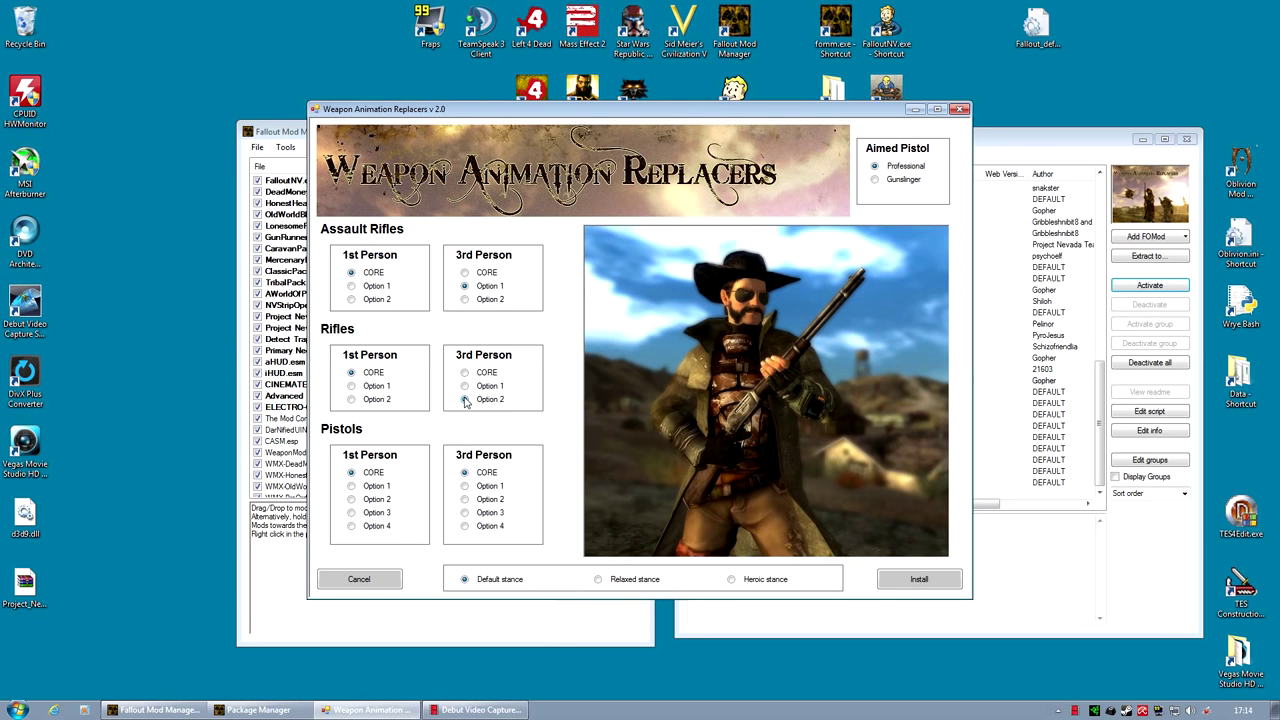
pyautogui.click(465, 486)
pyautogui.click(465, 499)
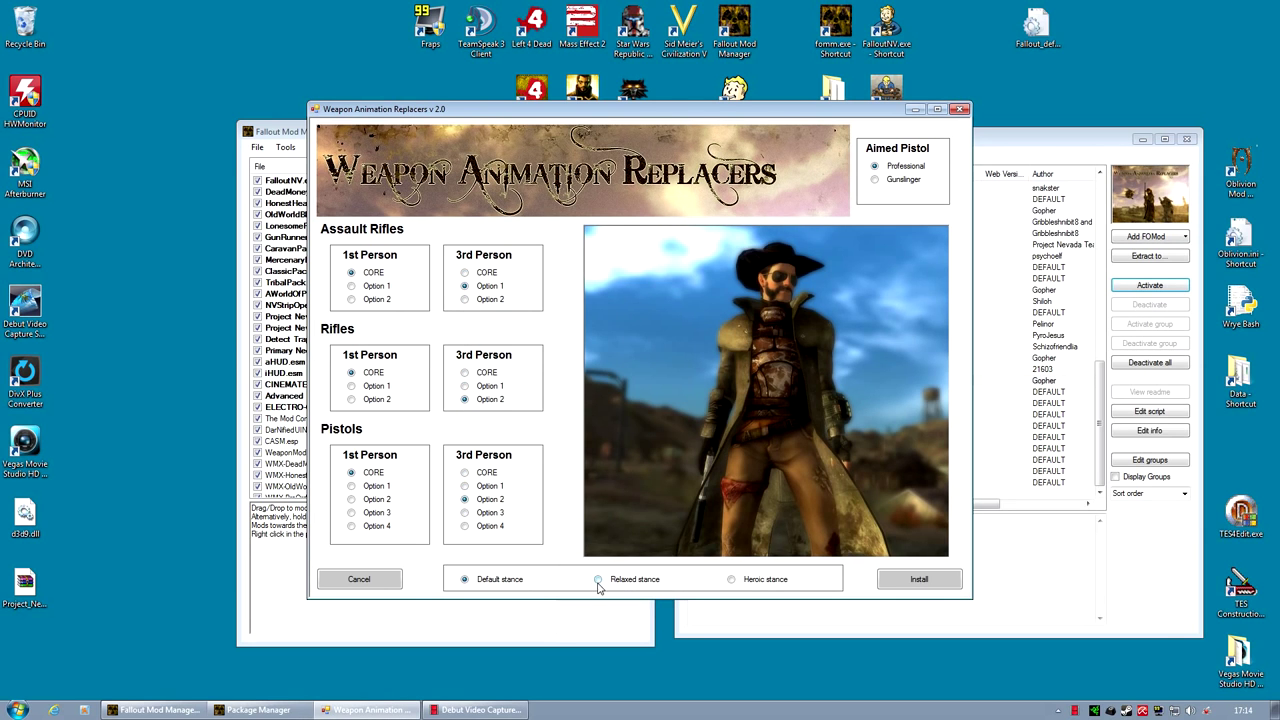
pyautogui.click(598, 579)
pyautogui.click(875, 180)
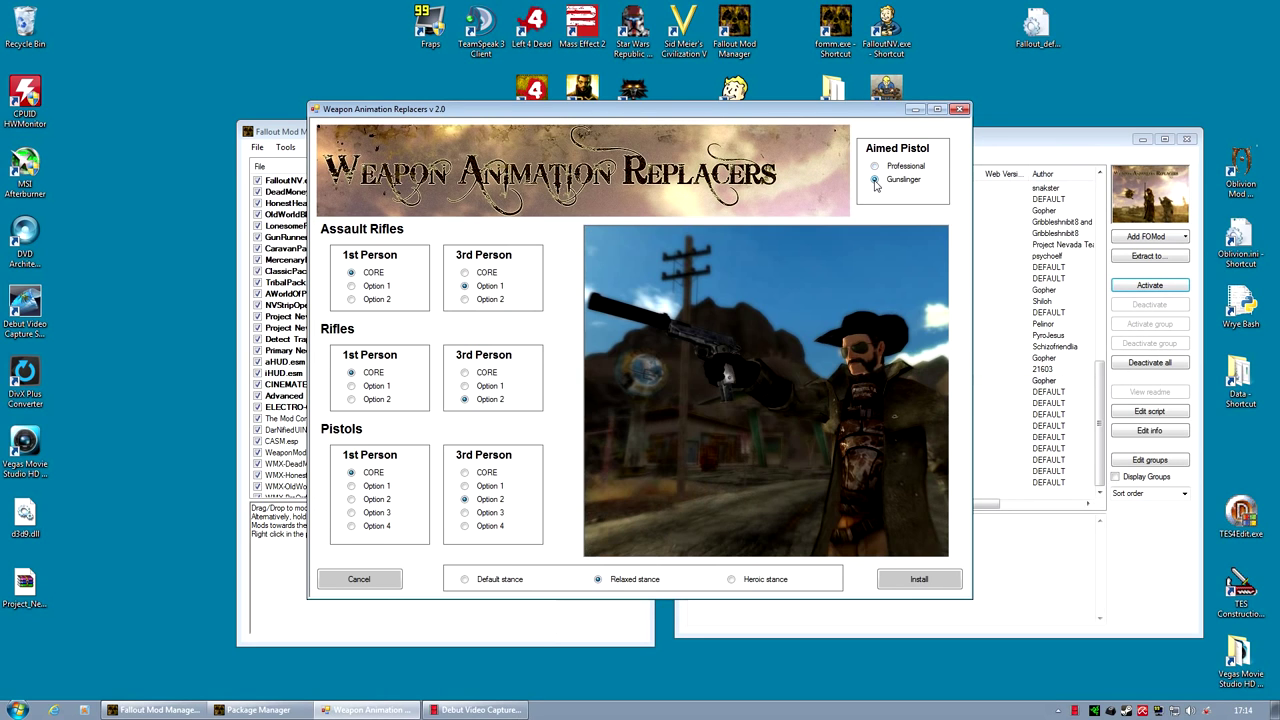
pyautogui.click(898, 582)
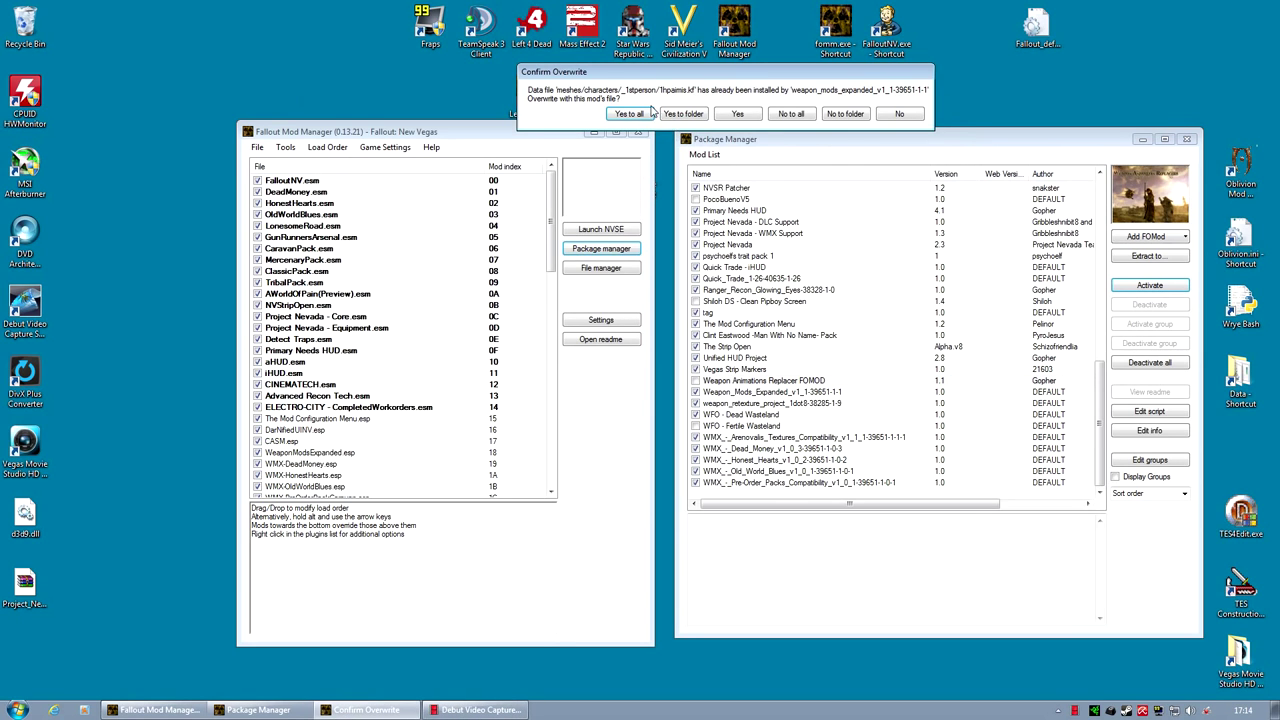
pyautogui.click(629, 113)
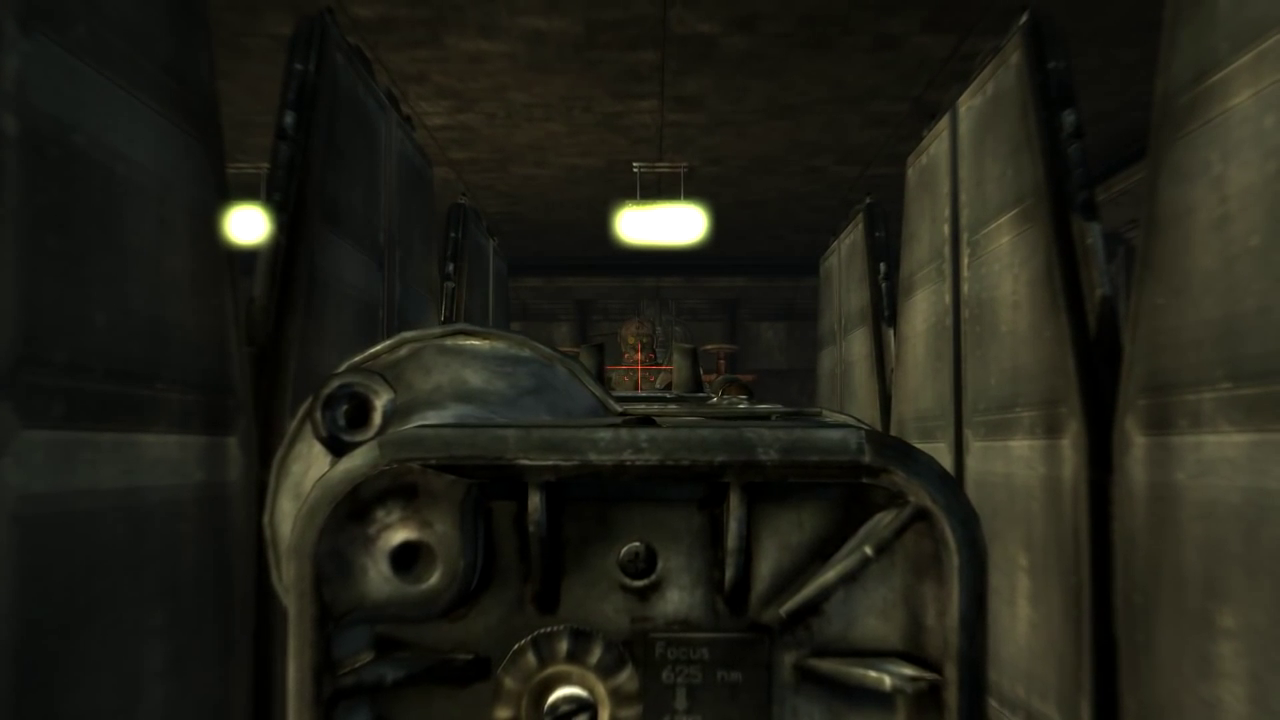
# Lower the weapon to the hip, then aim down sights at the enemy down the corridor
pyautogui.rightClick(640, 360)
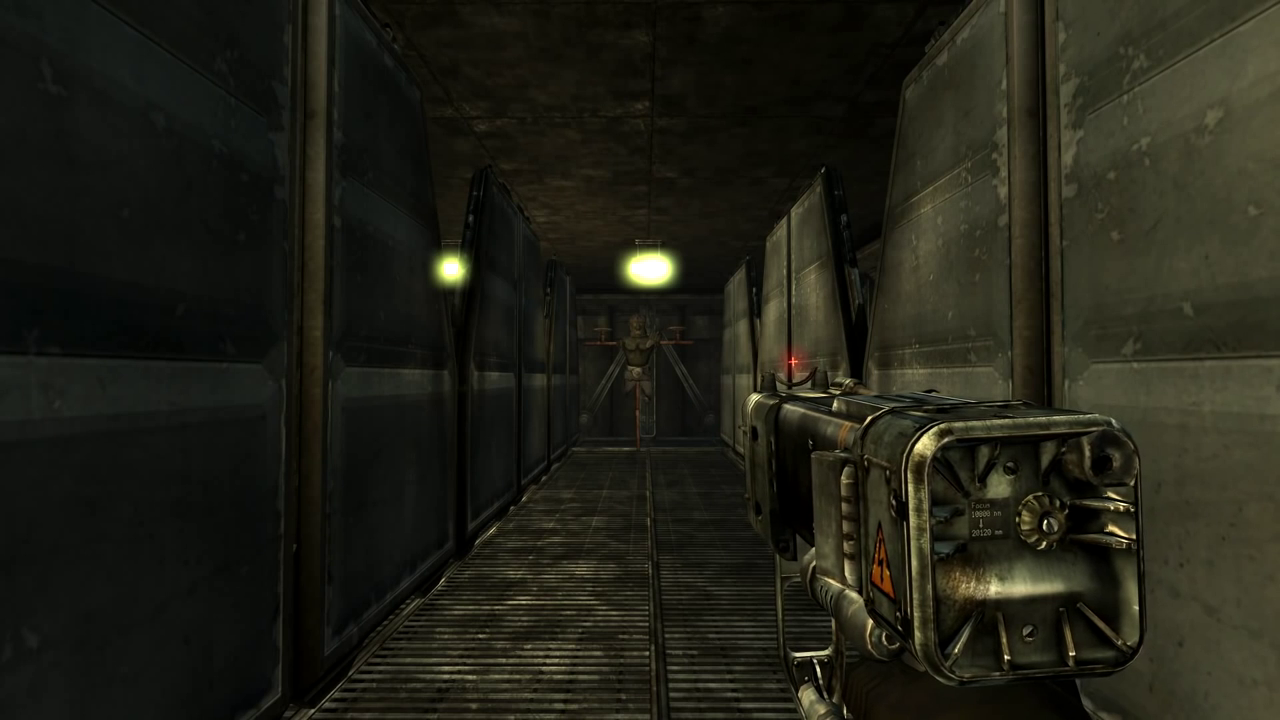
pyautogui.rightClick(640, 360)
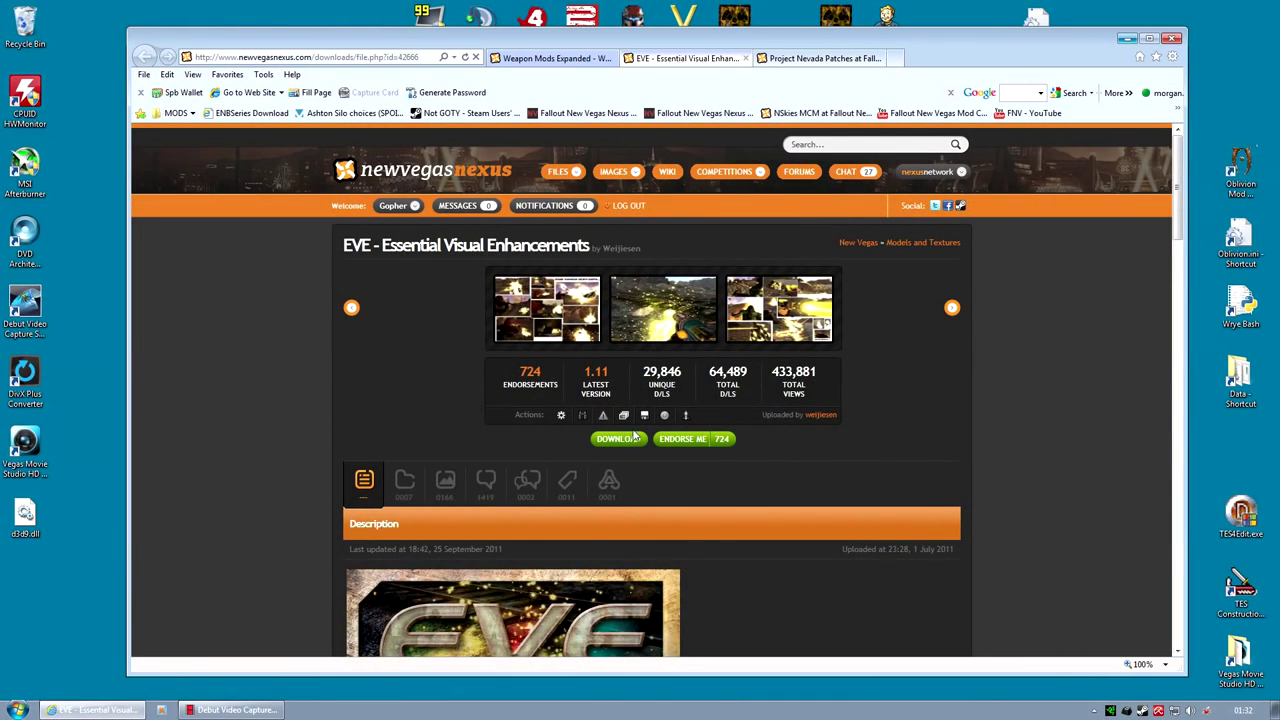
# From the EVE Files list, download the EVE v1point11 main file via the Washington DC server
pyautogui.scroll(-3, 338, 486)
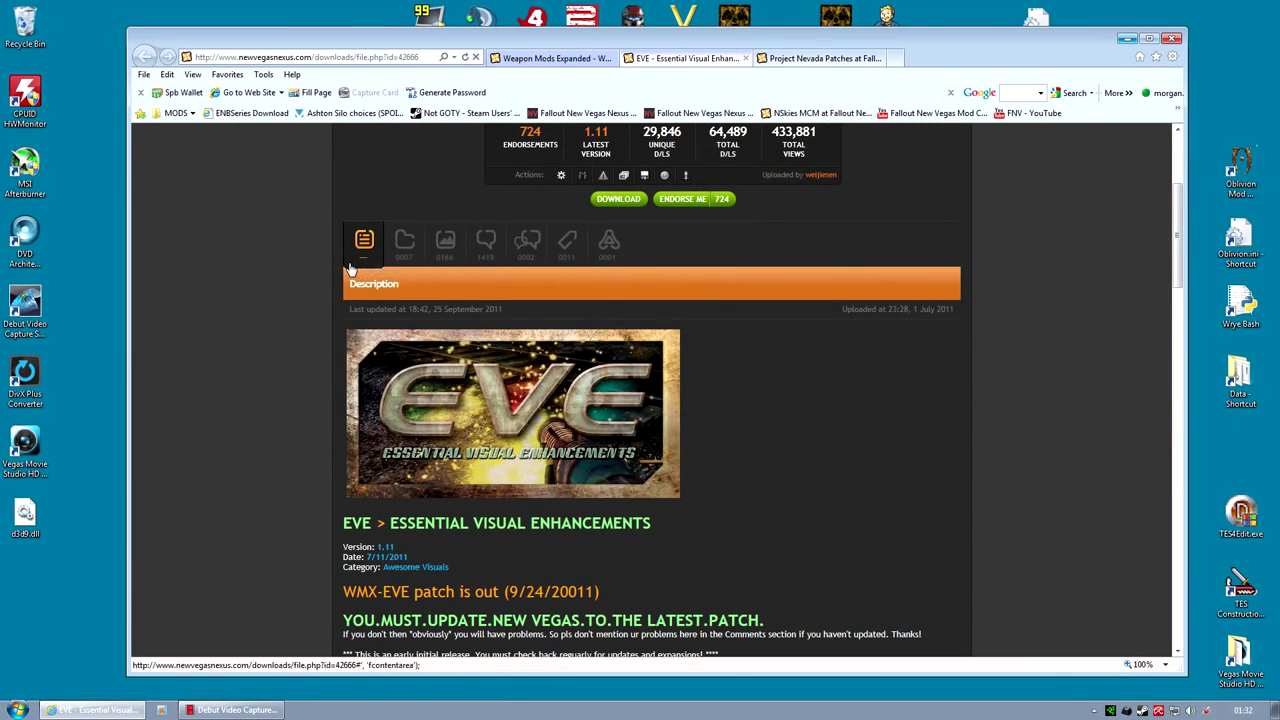
pyautogui.click(399, 250)
pyautogui.scroll(-1, 726, 383)
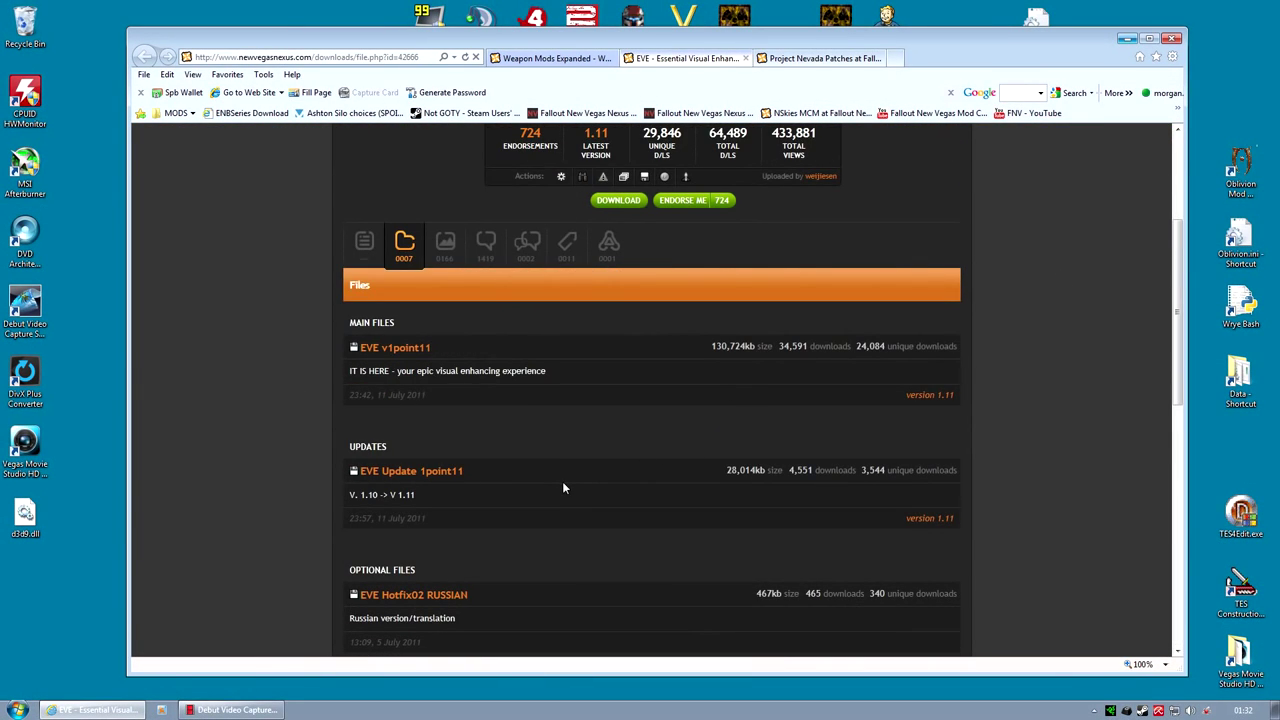
pyautogui.click(397, 350)
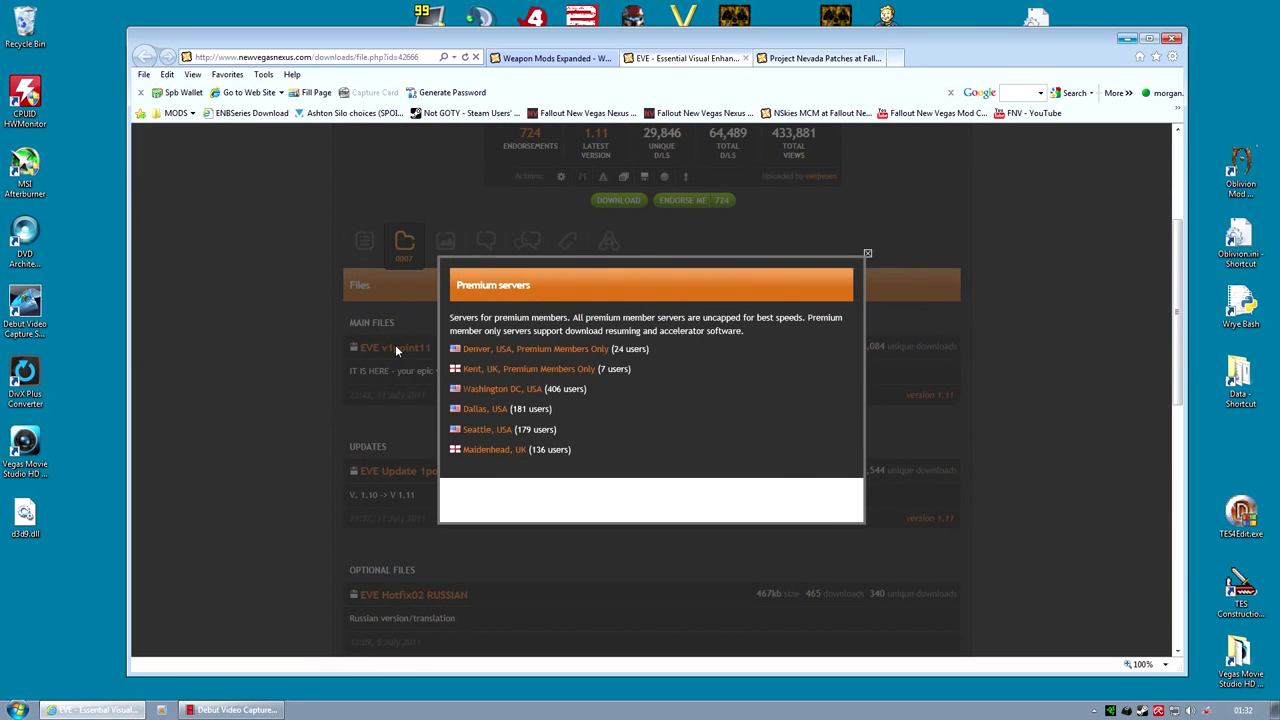
pyautogui.click(482, 389)
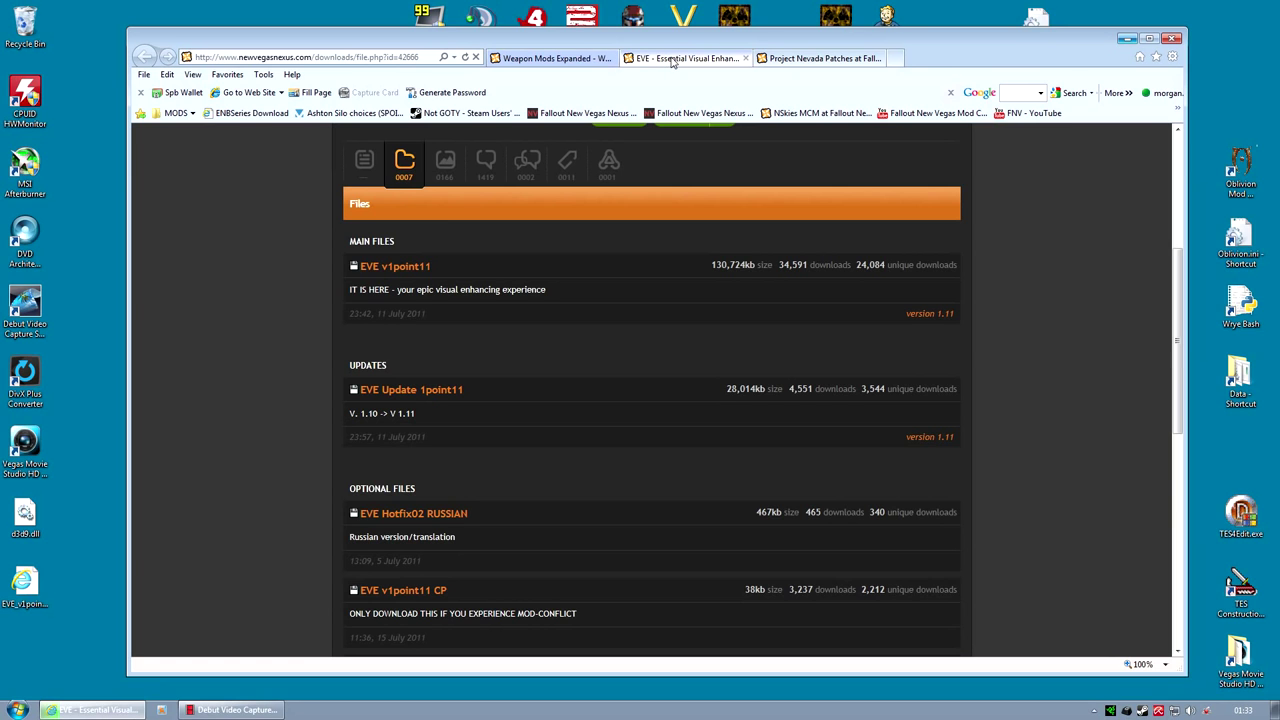
# Download WMX - EVE Compatibility from the WMX page's Files via the Washington DC server
pyautogui.click(556, 60)
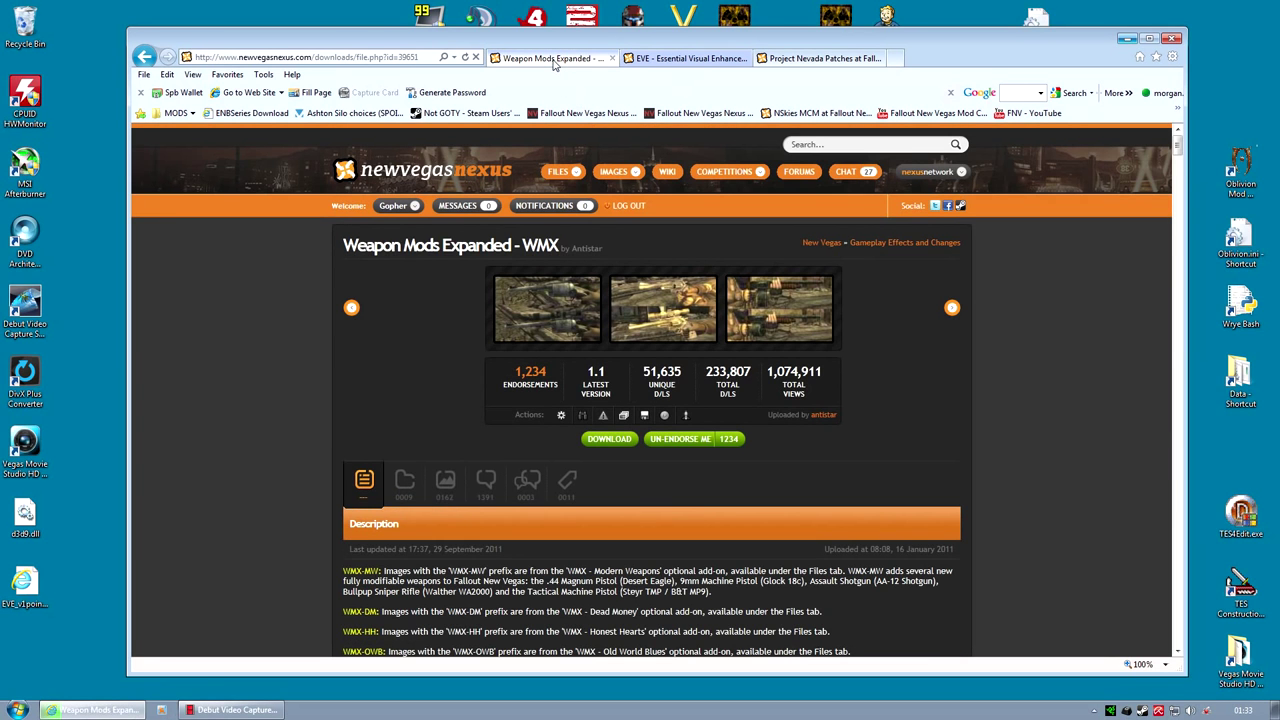
pyautogui.click(405, 404)
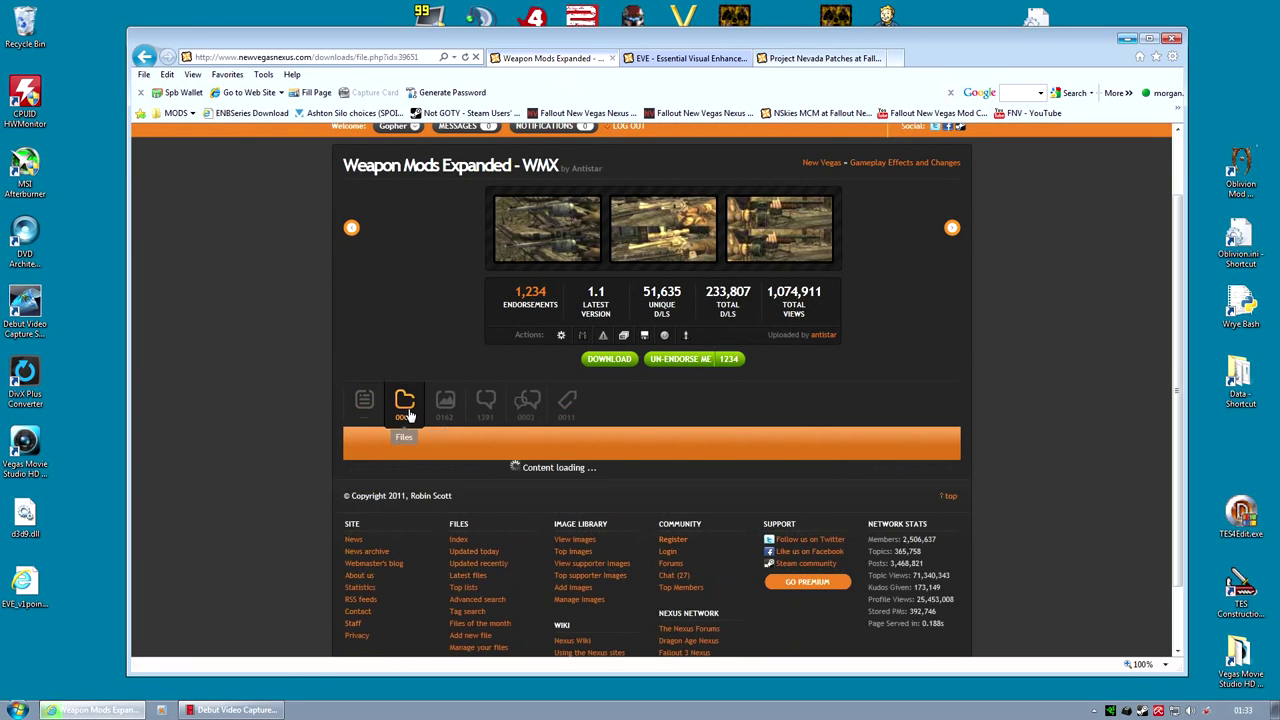
pyautogui.scroll(-2, 838, 458)
pyautogui.scroll(-2, 1011, 459)
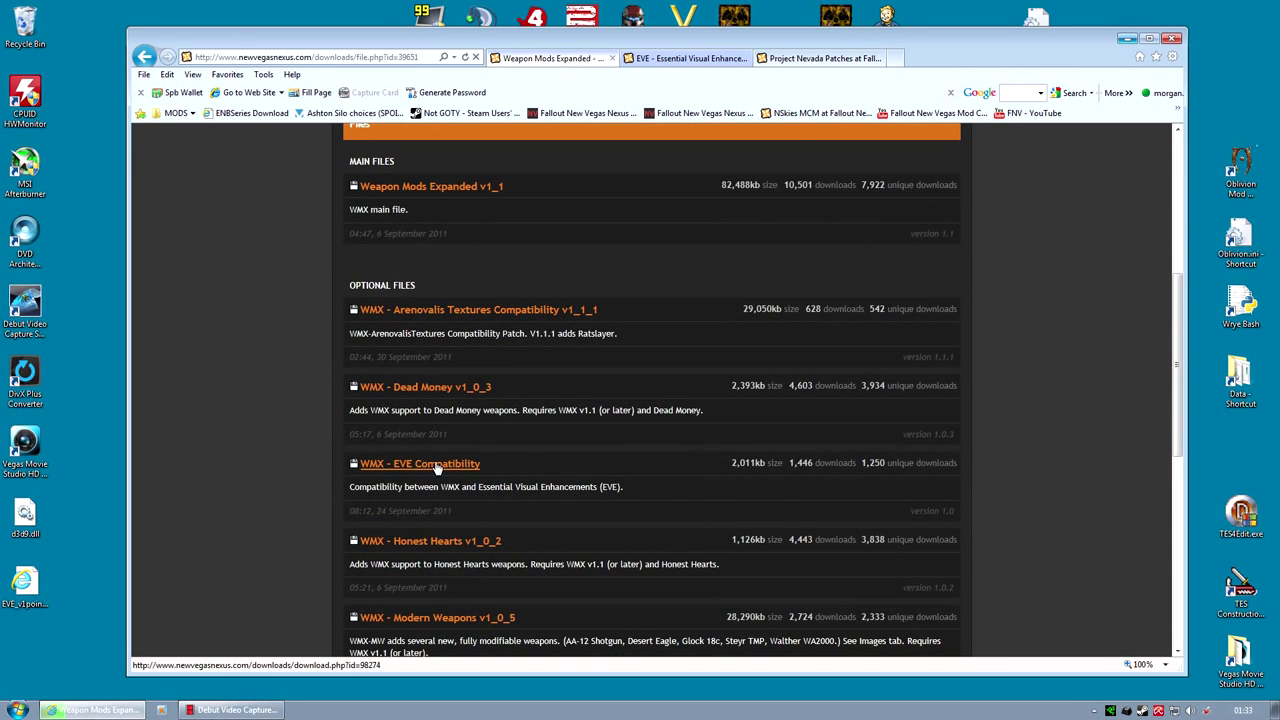
pyautogui.click(477, 465)
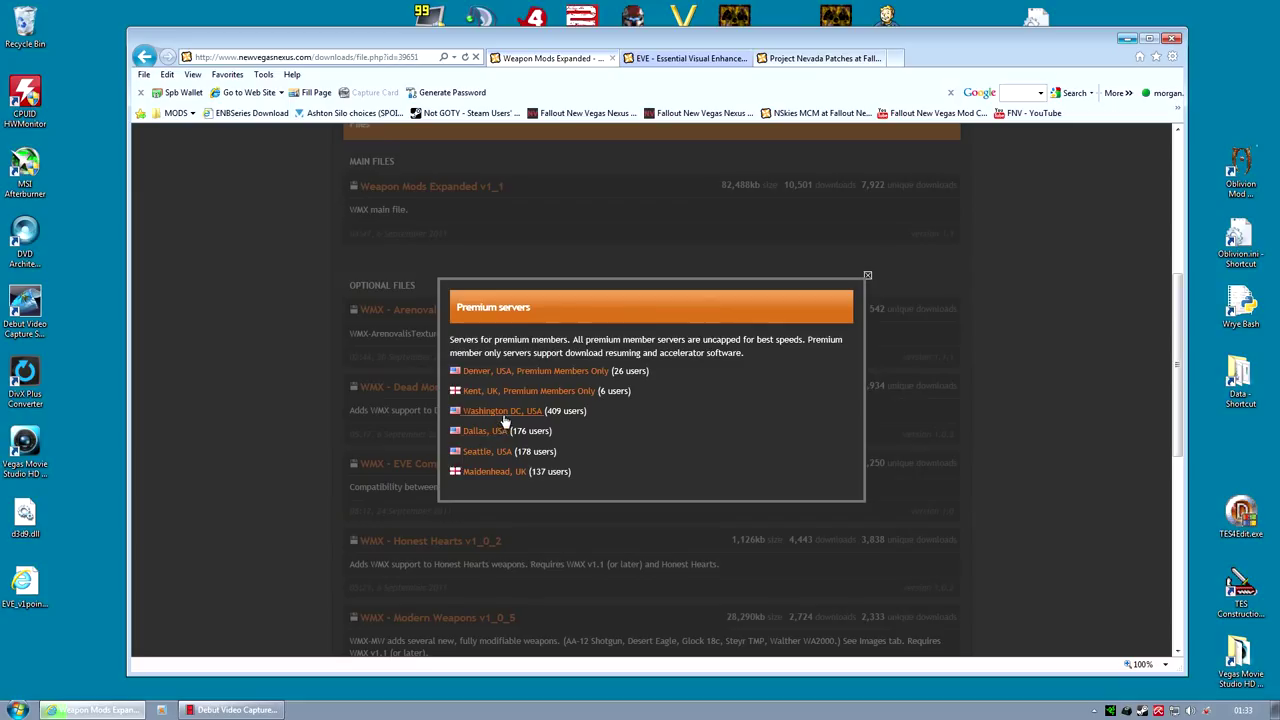
pyautogui.click(504, 416)
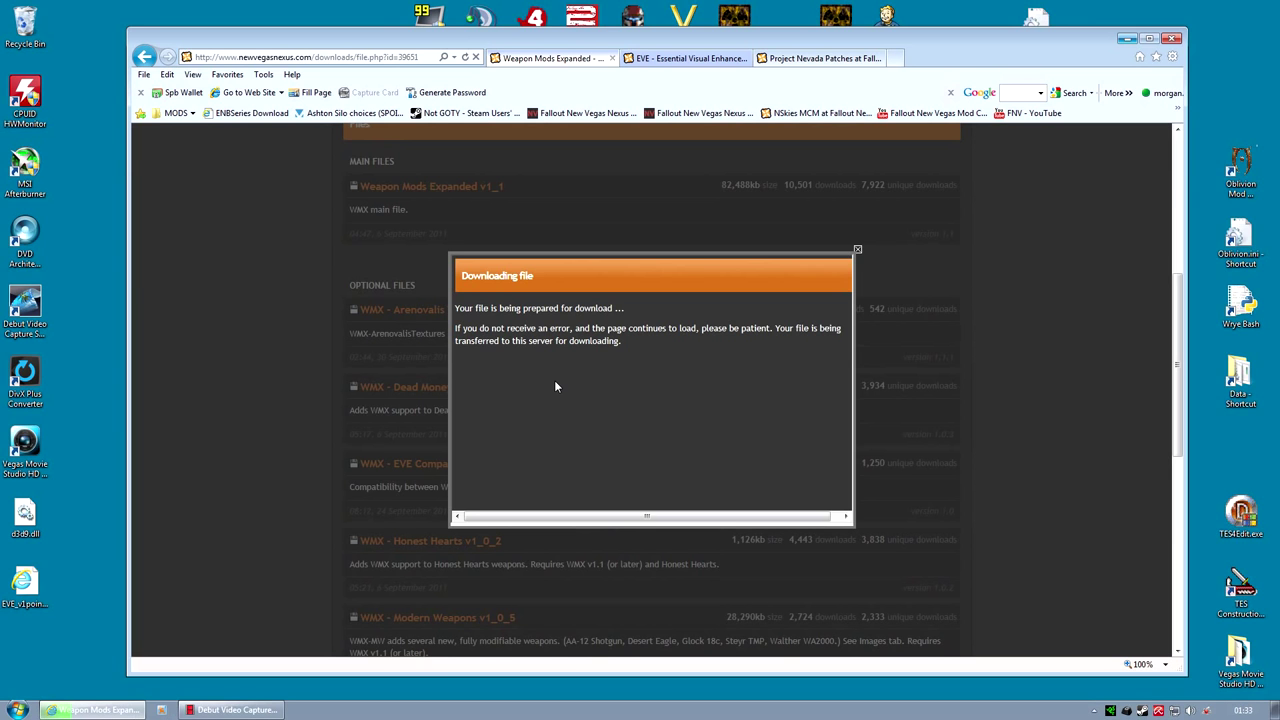
# Show the Project Nevada Patches file list to locate the Project Nevada - EVE Support 1_0a patch
pyautogui.click(790, 58)
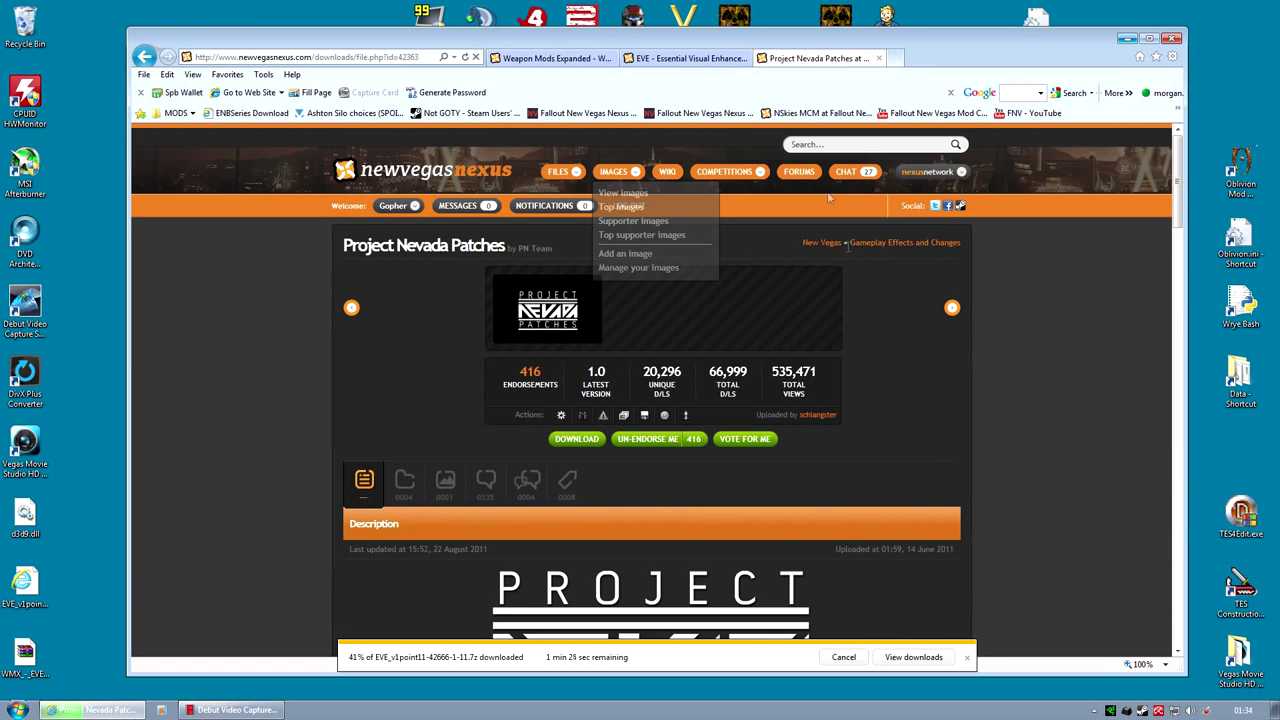
pyautogui.scroll(-2, 951, 308)
pyautogui.scroll(-3, 959, 310)
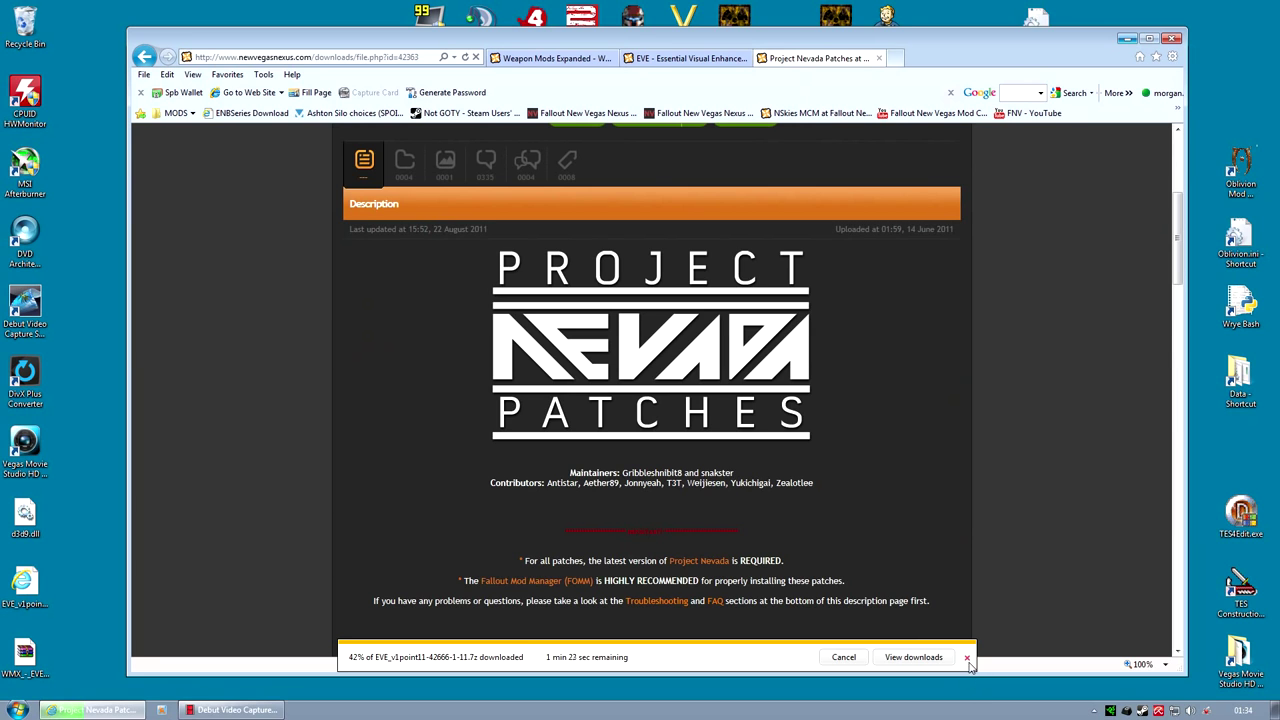
pyautogui.click(966, 658)
pyautogui.scroll(-1, 910, 556)
pyautogui.scroll(2, 932, 548)
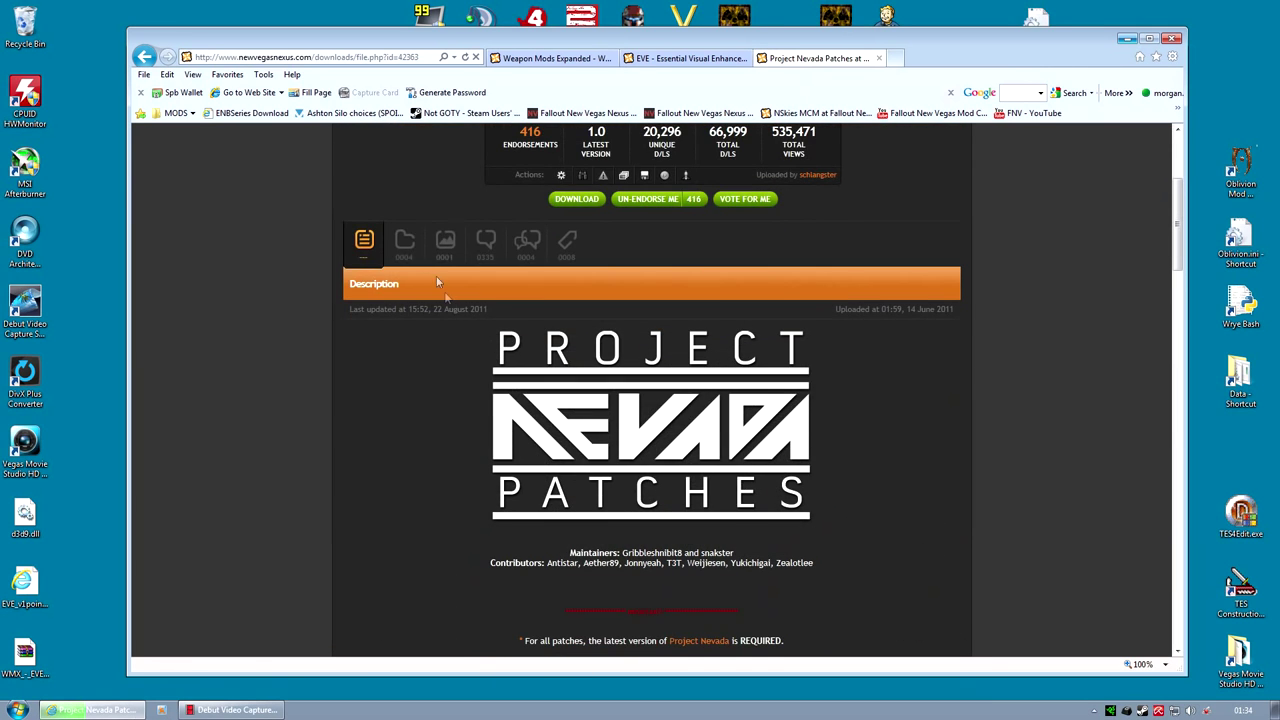
pyautogui.click(410, 245)
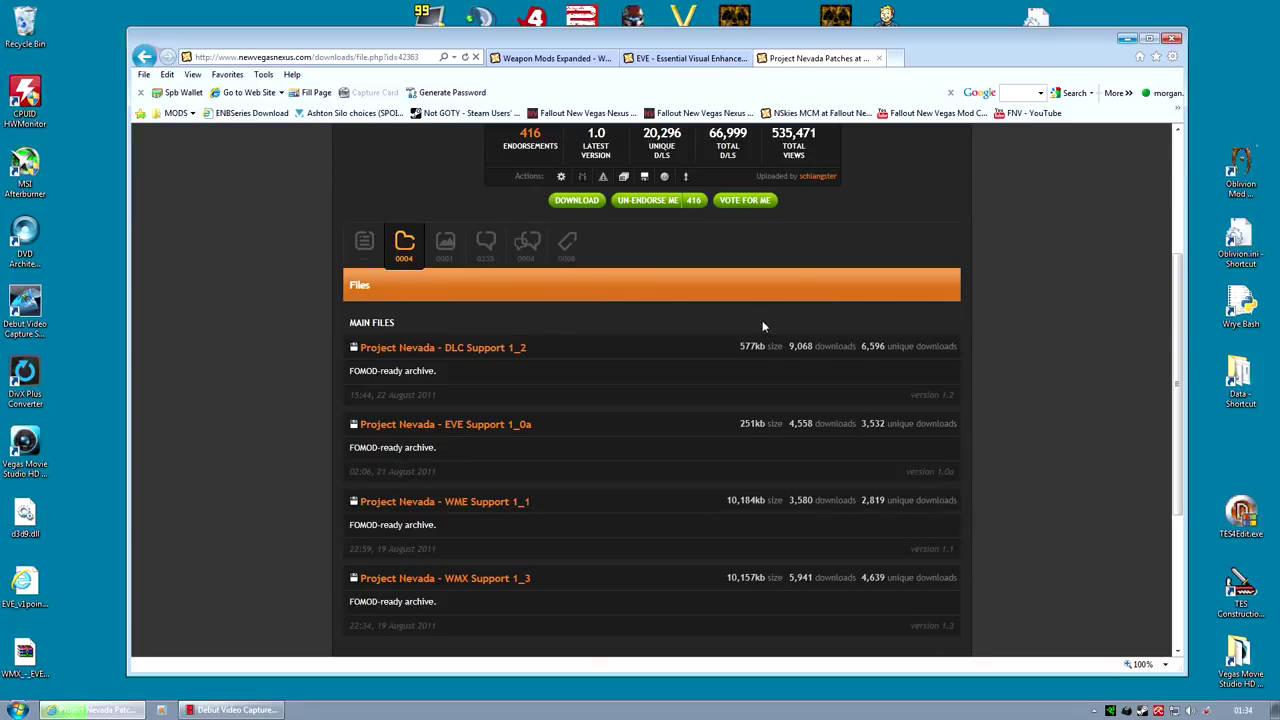
pyautogui.scroll(-1, 762, 322)
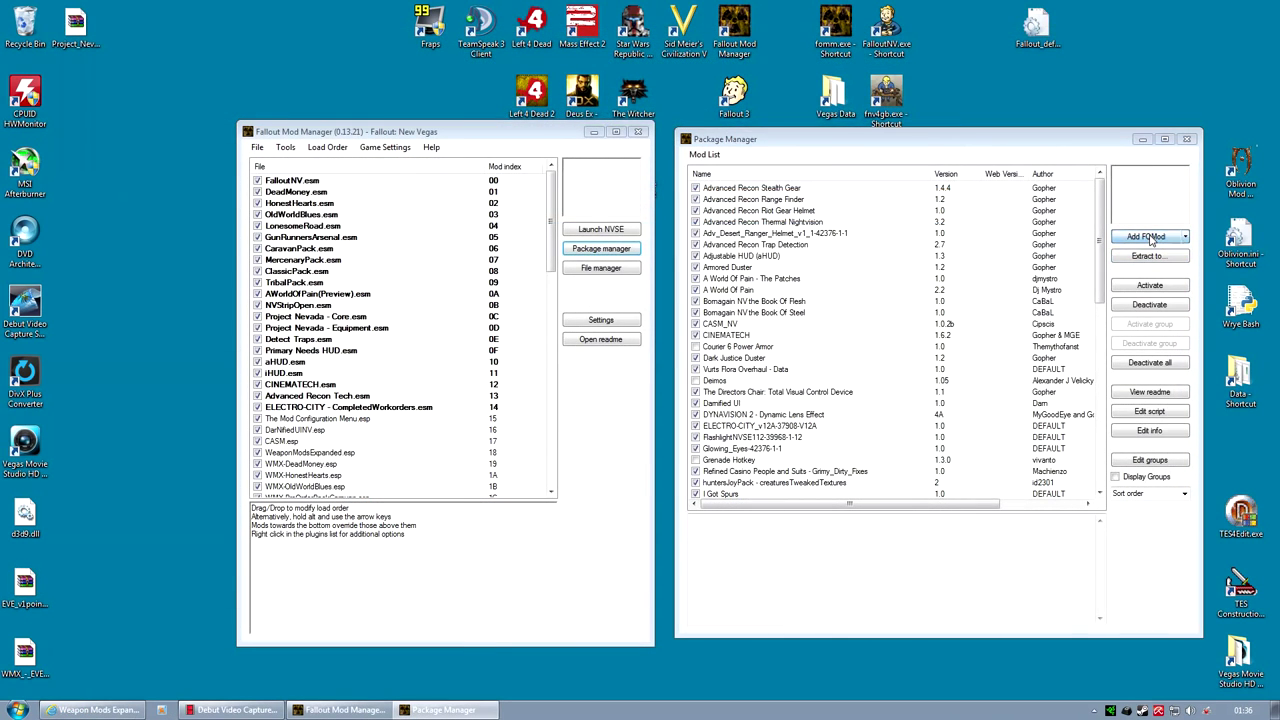
# Add EVE_v1point11-42666-1-11.7z as a package, keep a copy, and activate it, overwriting conflicting files
pyautogui.click(1150, 236)
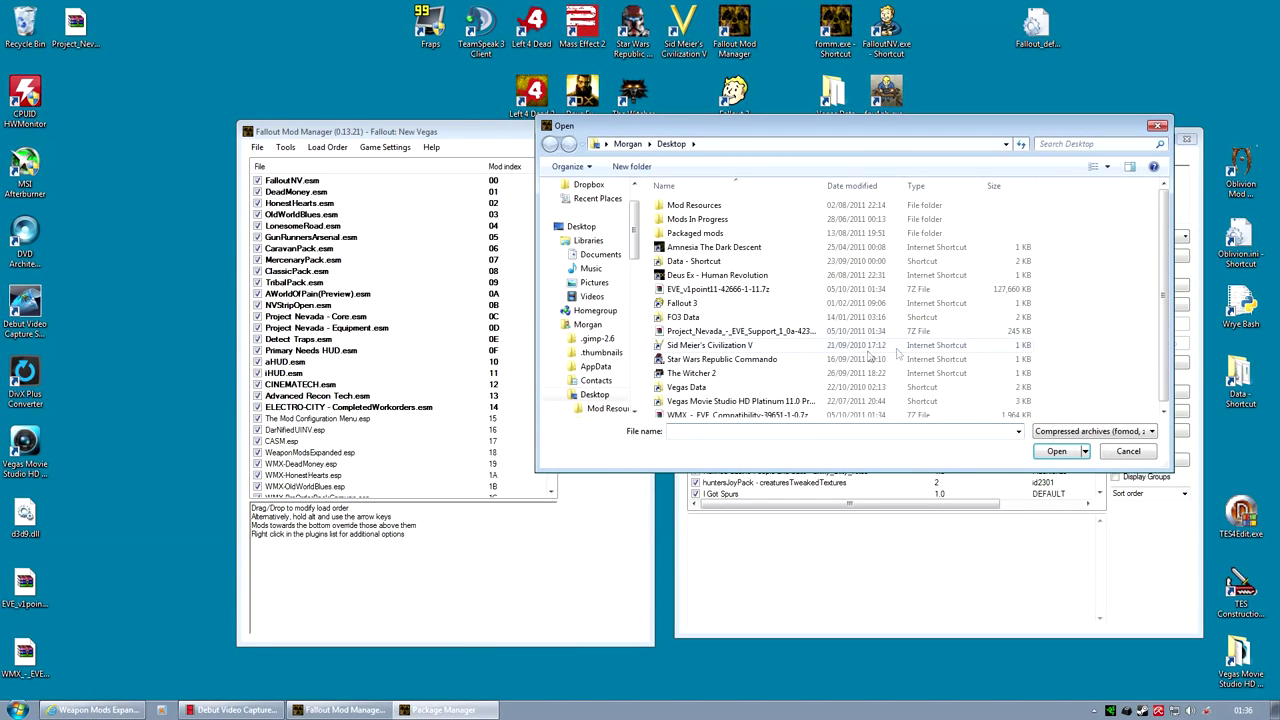
pyautogui.click(728, 290)
pyautogui.click(1056, 451)
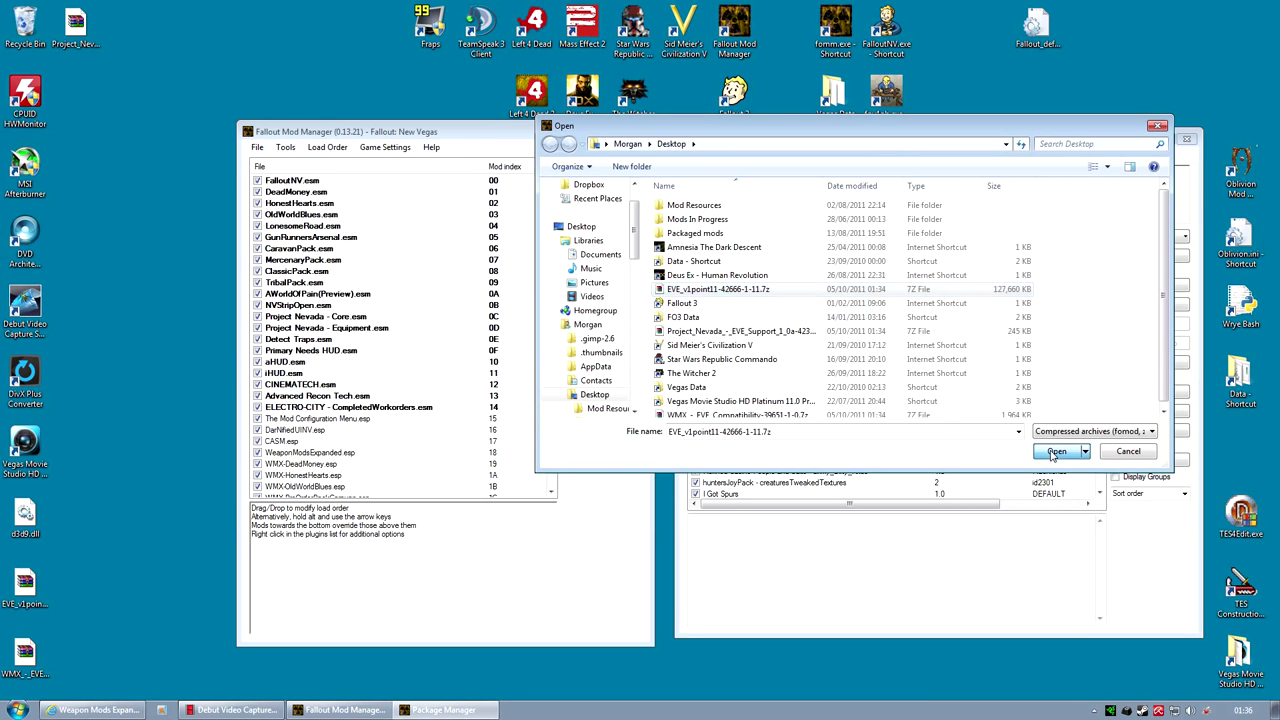
pyautogui.click(621, 397)
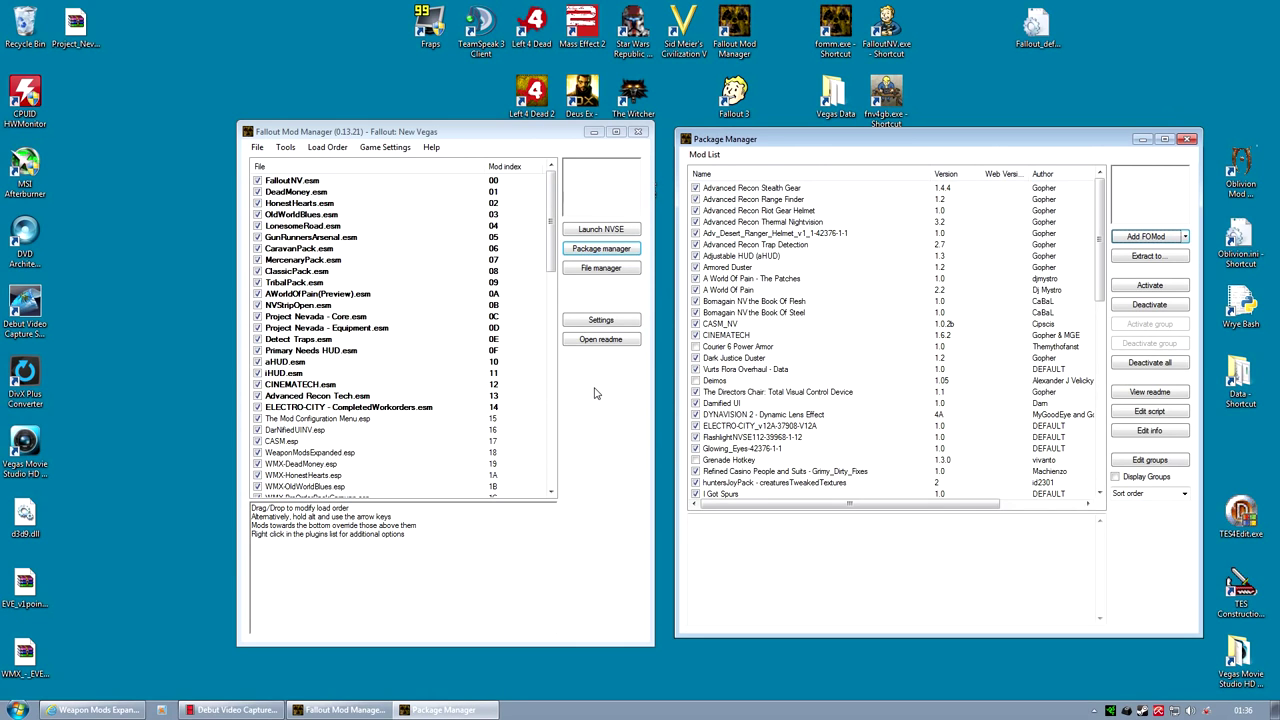
pyautogui.click(1136, 287)
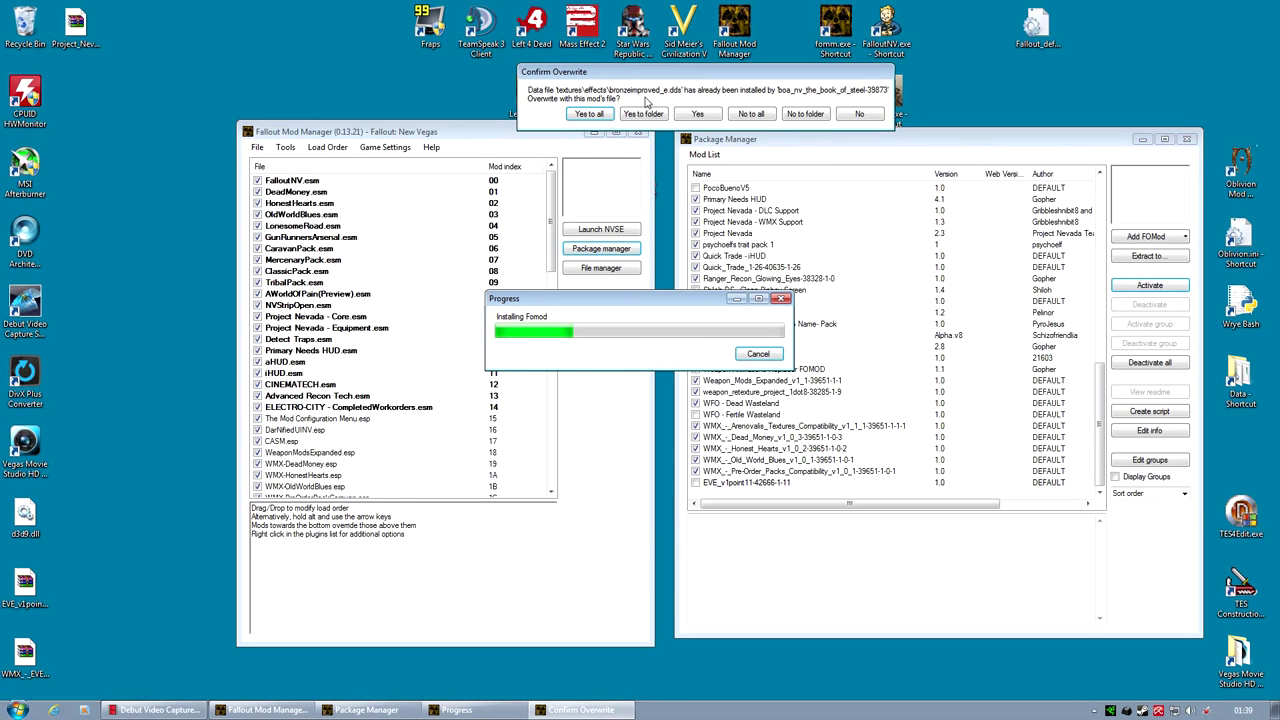
pyautogui.click(713, 115)
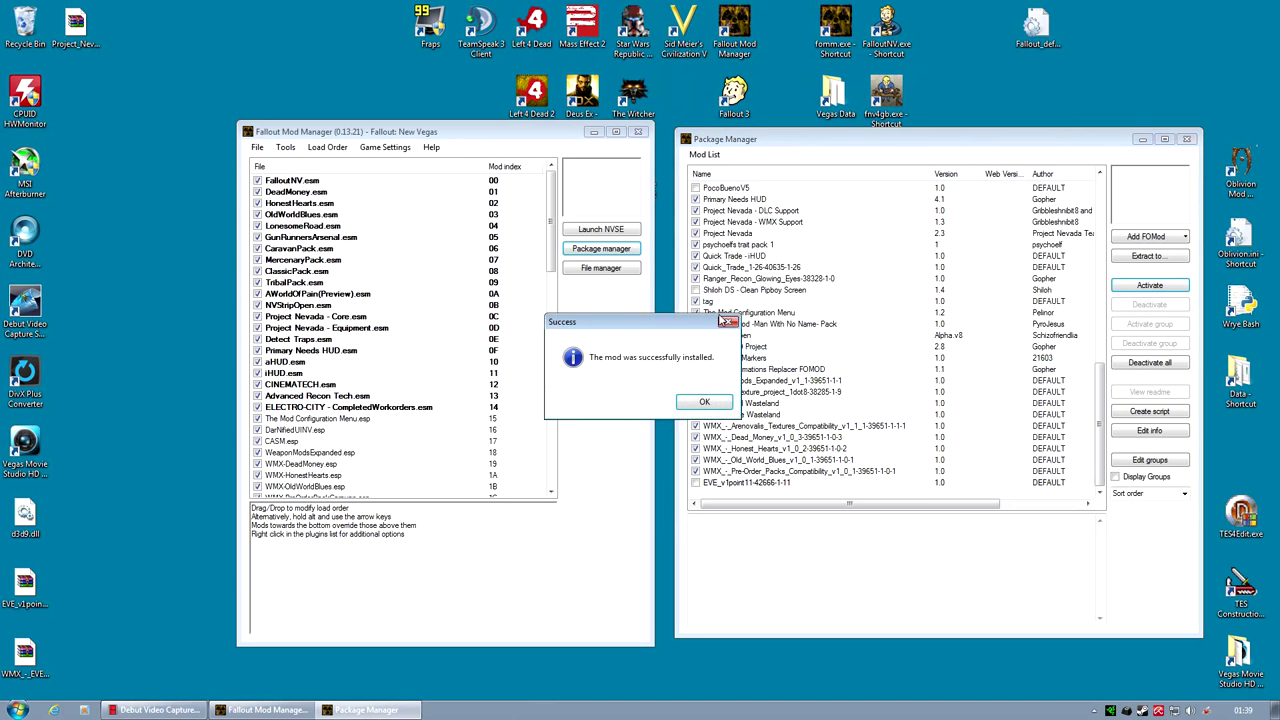
pyautogui.click(705, 402)
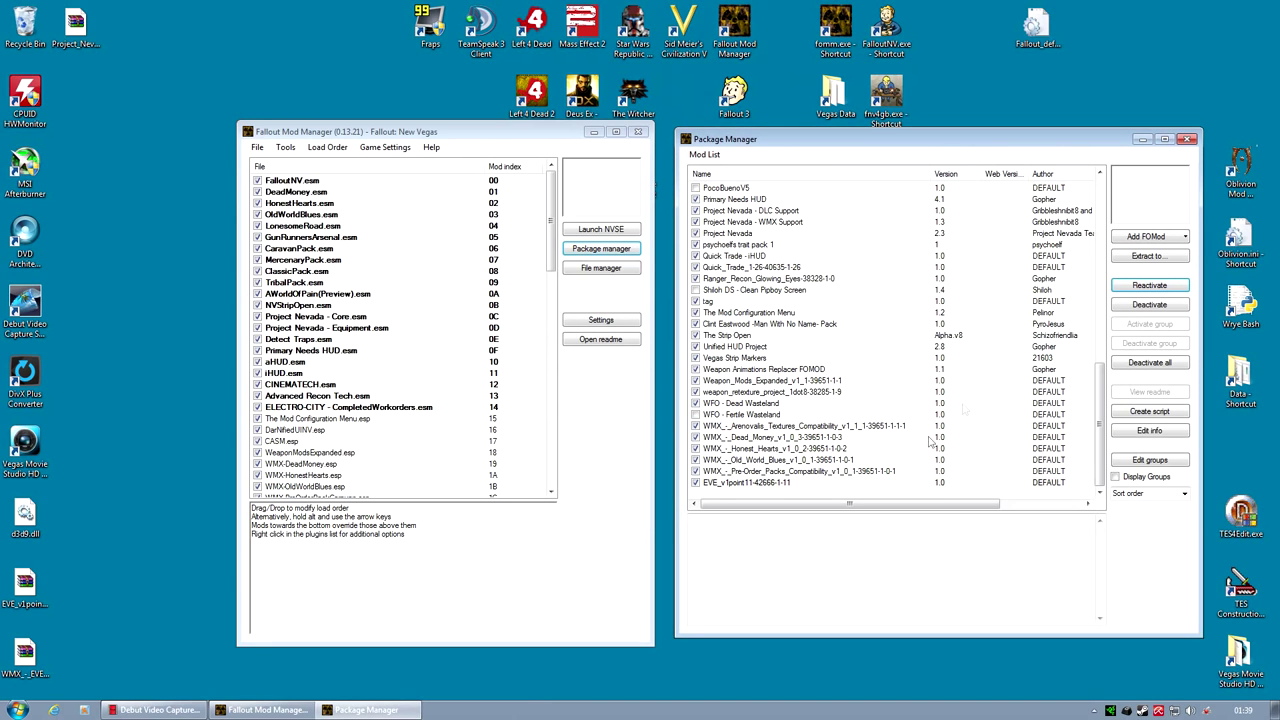
# Add the WMX EVE compatibility archive without keeping a copy and activate the package
pyautogui.click(1168, 237)
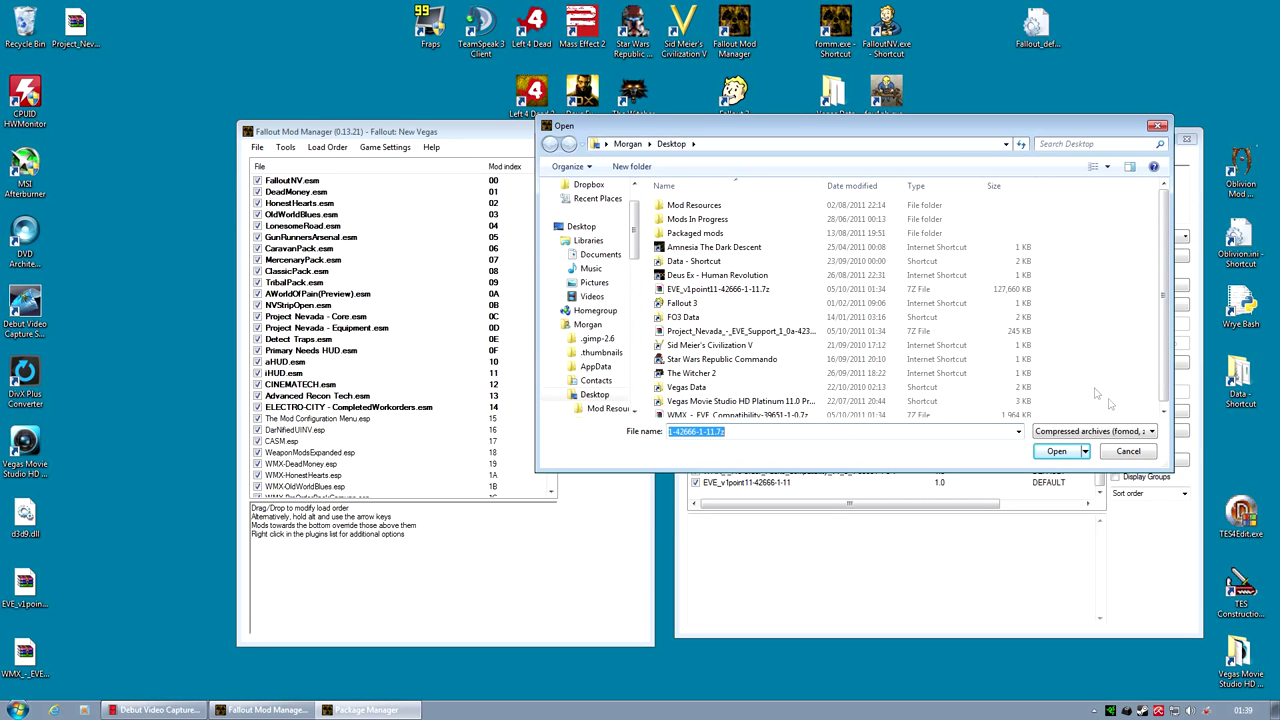
pyautogui.click(1164, 411)
pyautogui.click(745, 410)
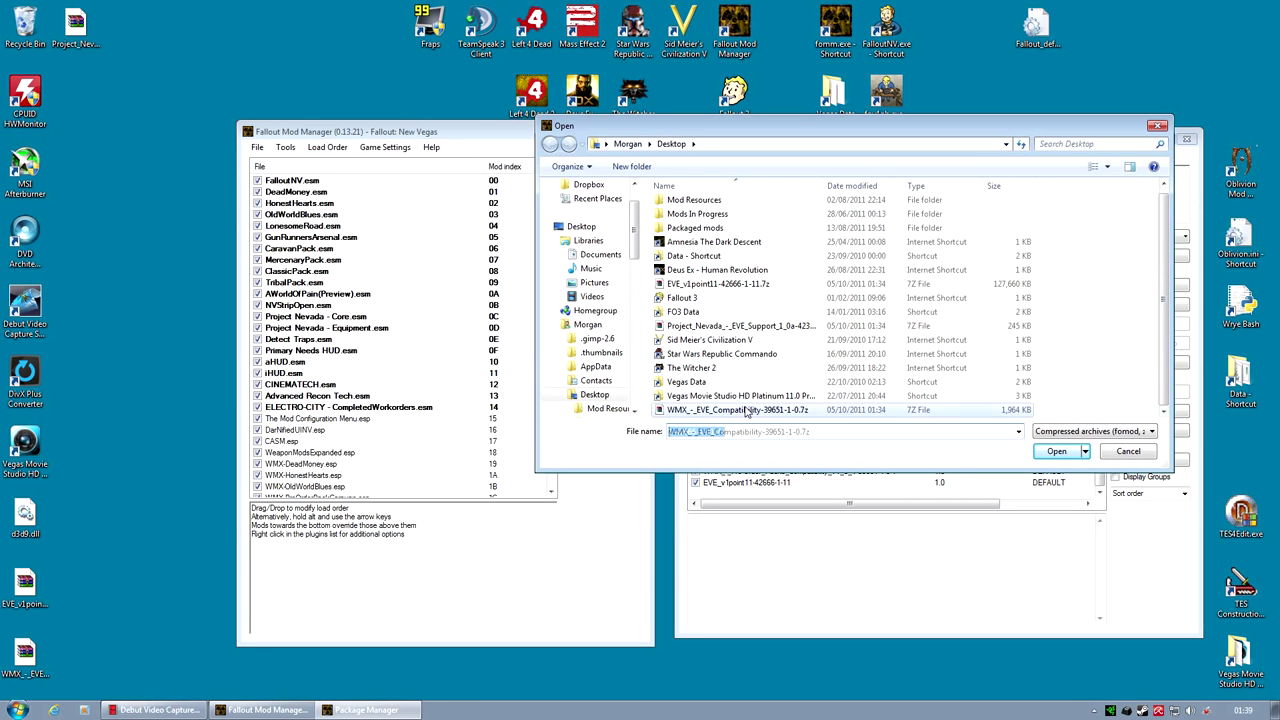
pyautogui.click(1056, 451)
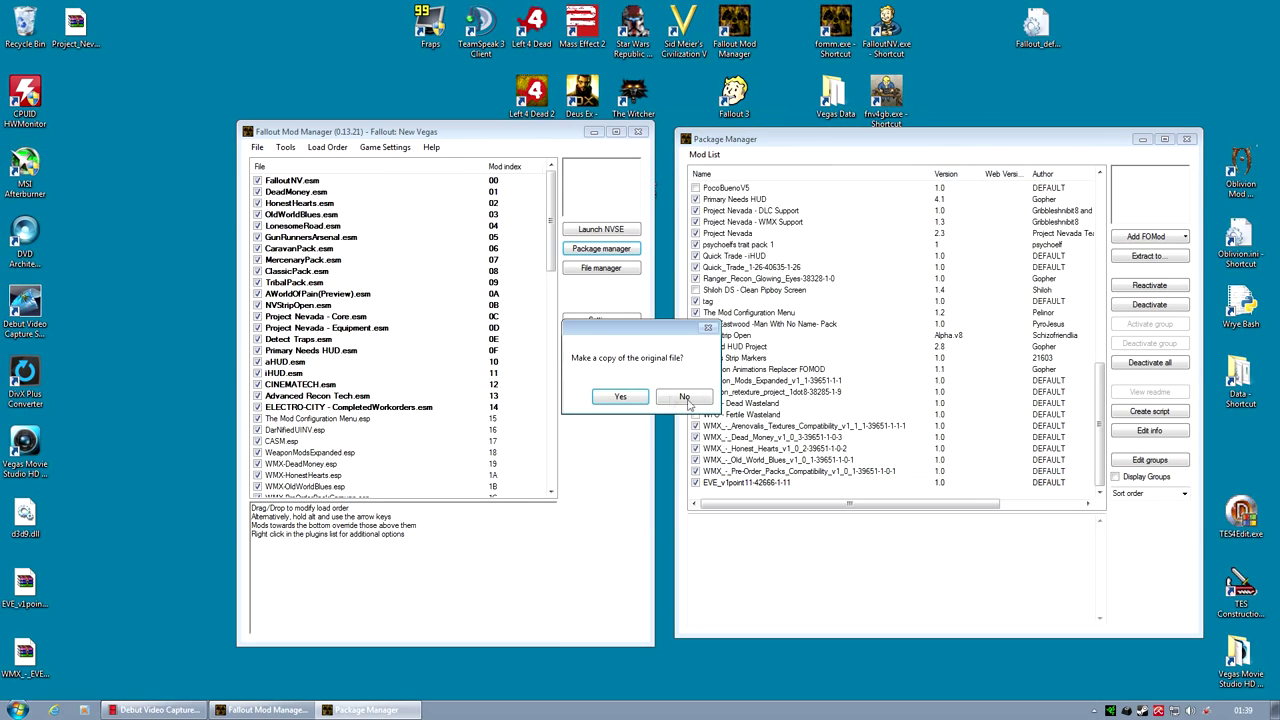
pyautogui.click(619, 396)
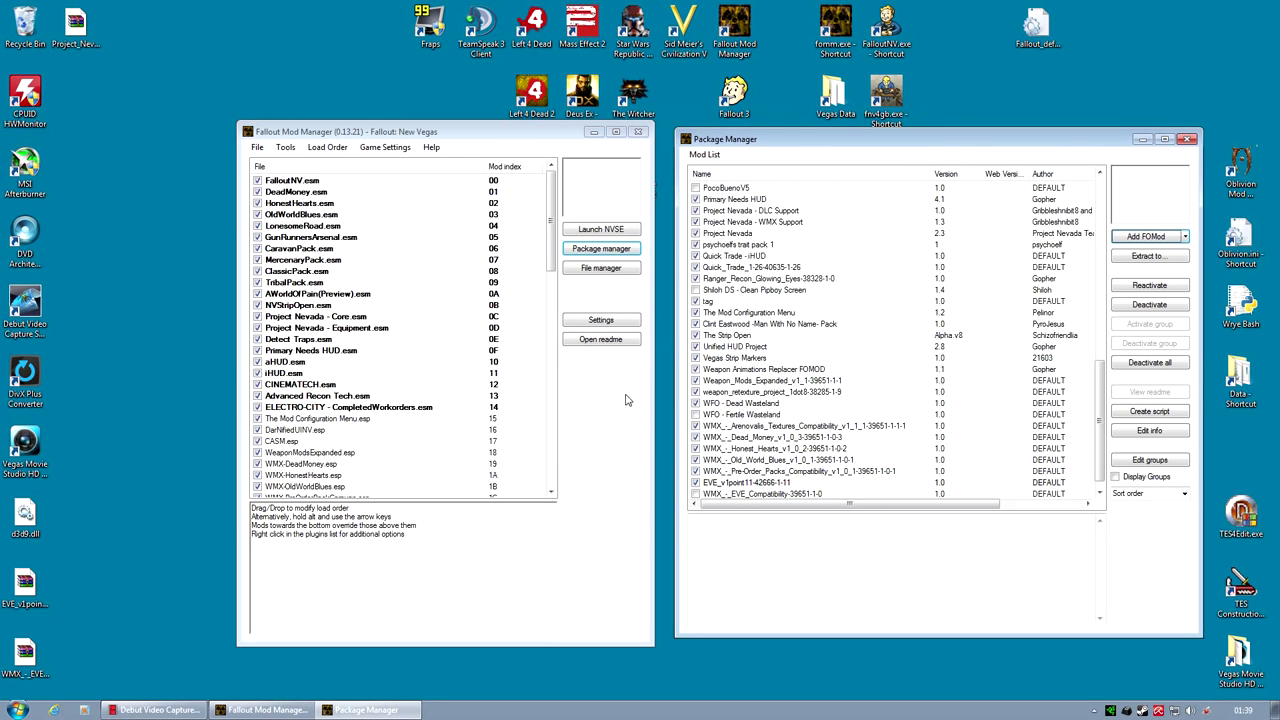
pyautogui.scroll(-1, 1100, 430)
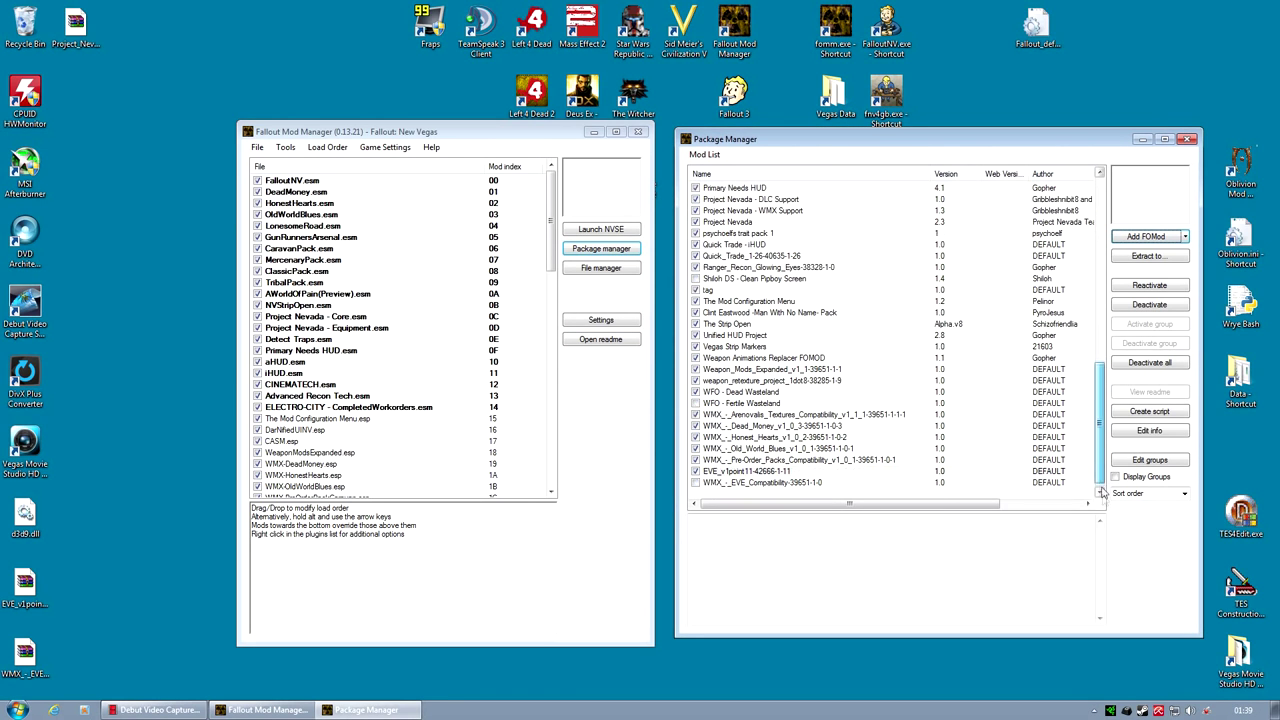
pyautogui.click(800, 484)
pyautogui.click(1145, 287)
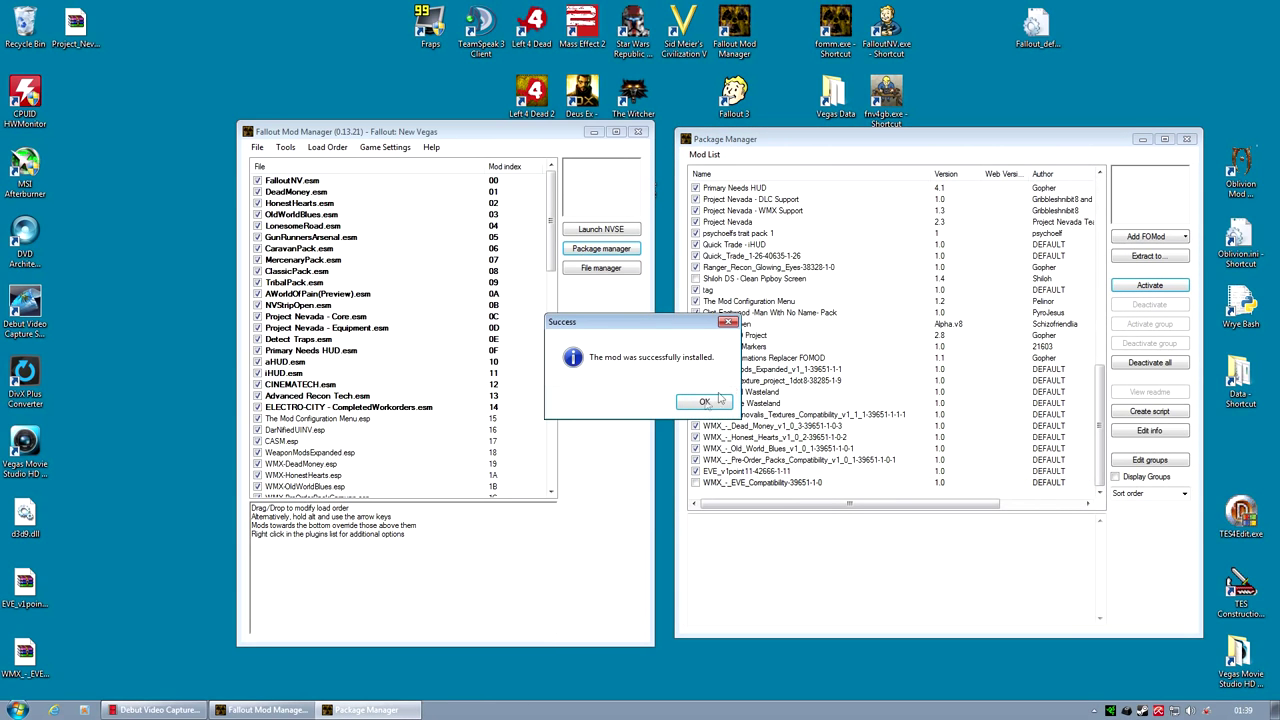
pyautogui.click(706, 405)
pyautogui.click(742, 484)
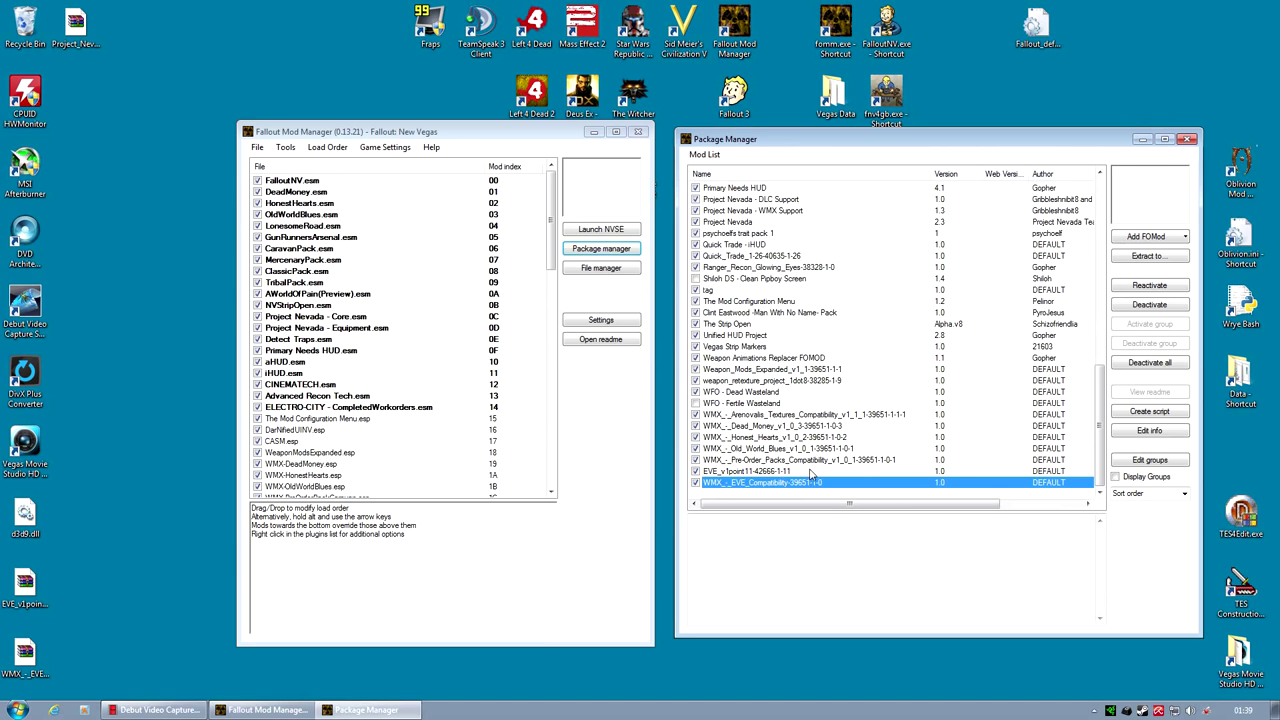
# Add and activate the Project Nevada - EVE Support package, then close the package list
pyautogui.click(1148, 245)
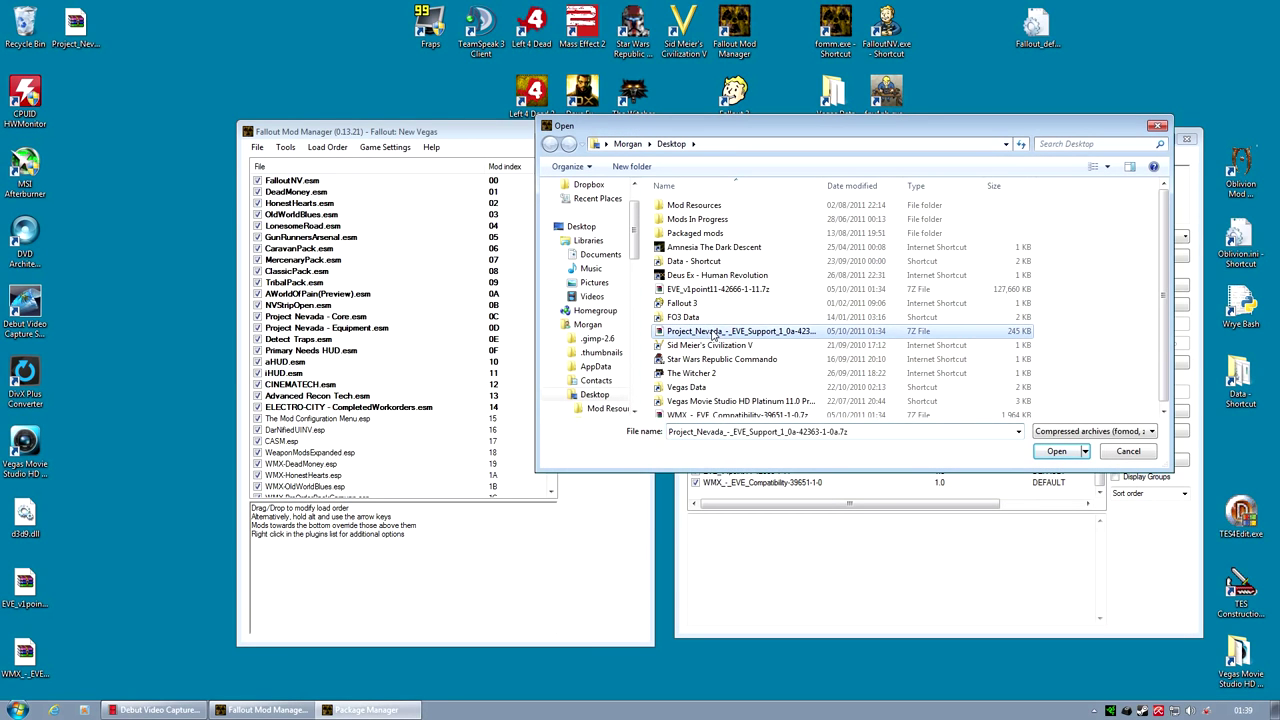
pyautogui.click(1052, 452)
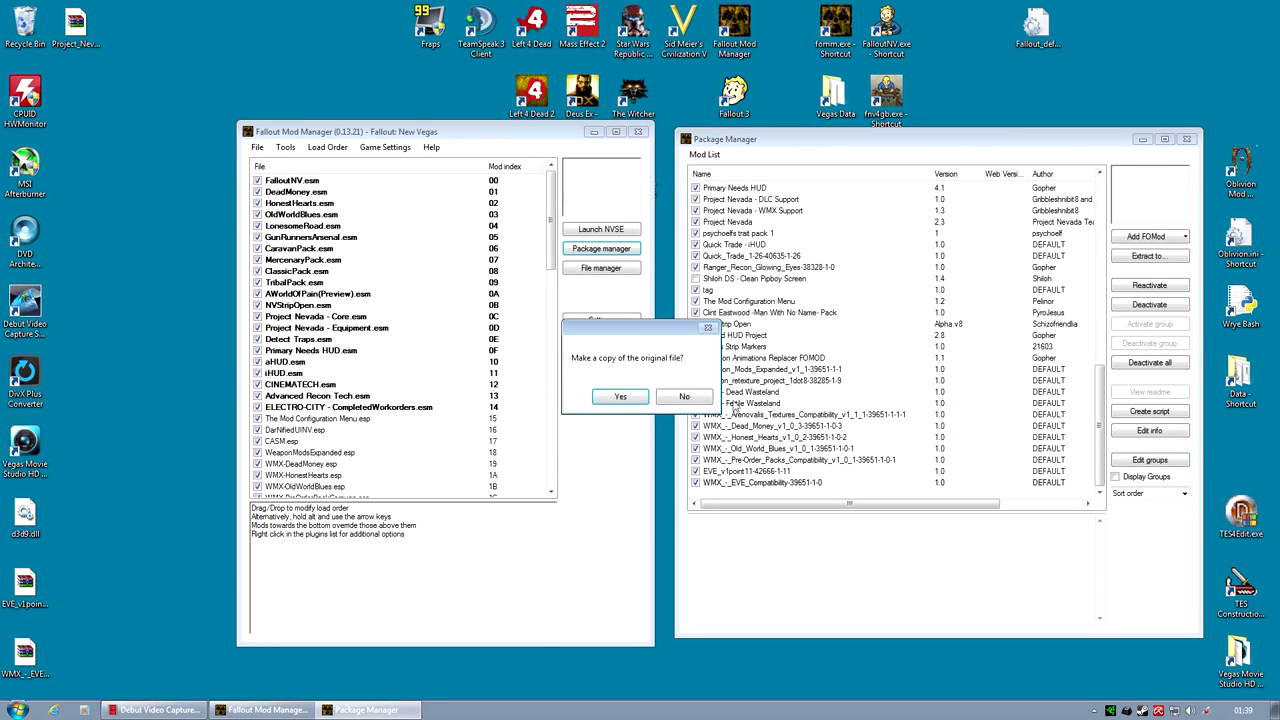
pyautogui.click(639, 398)
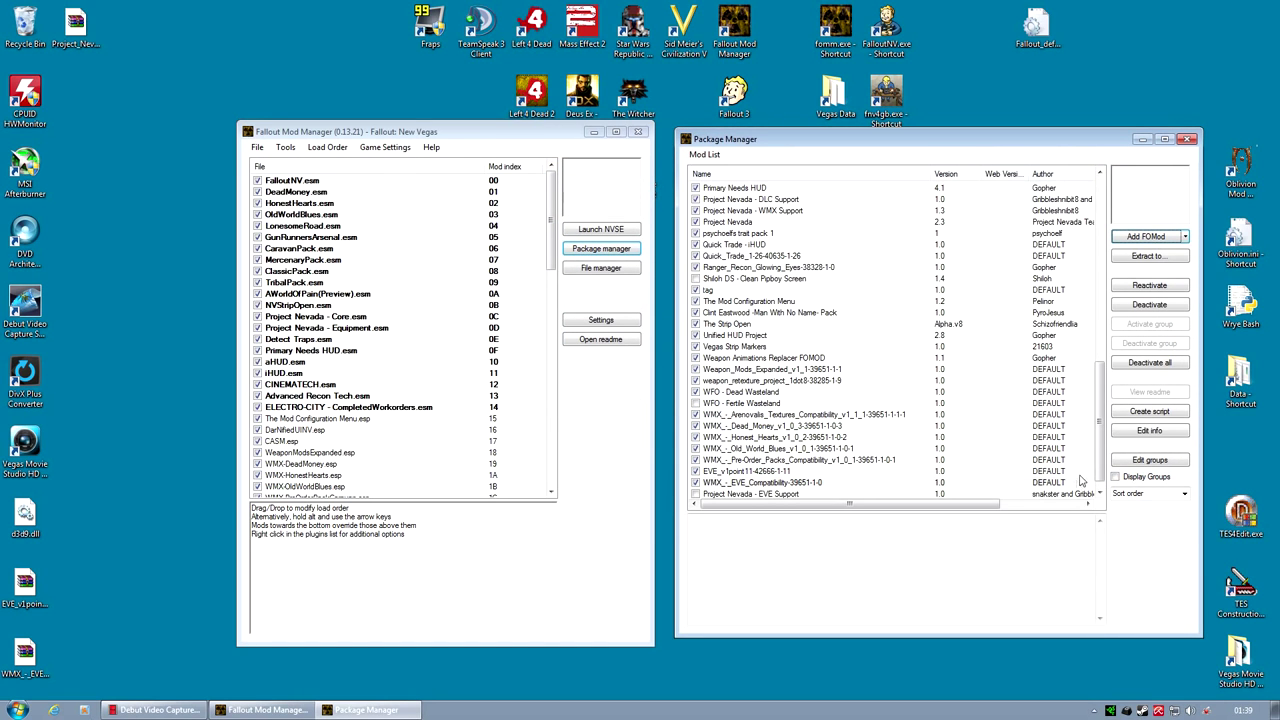
pyautogui.click(888, 496)
pyautogui.click(1147, 289)
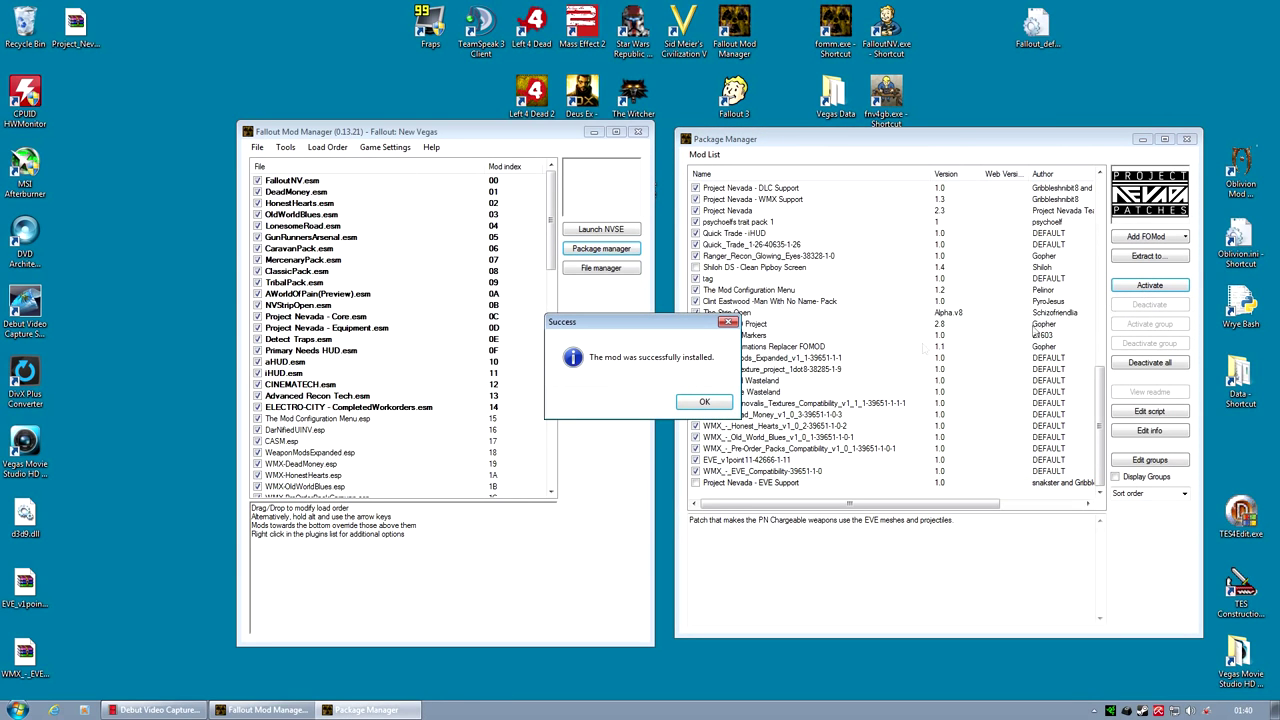
pyautogui.click(703, 402)
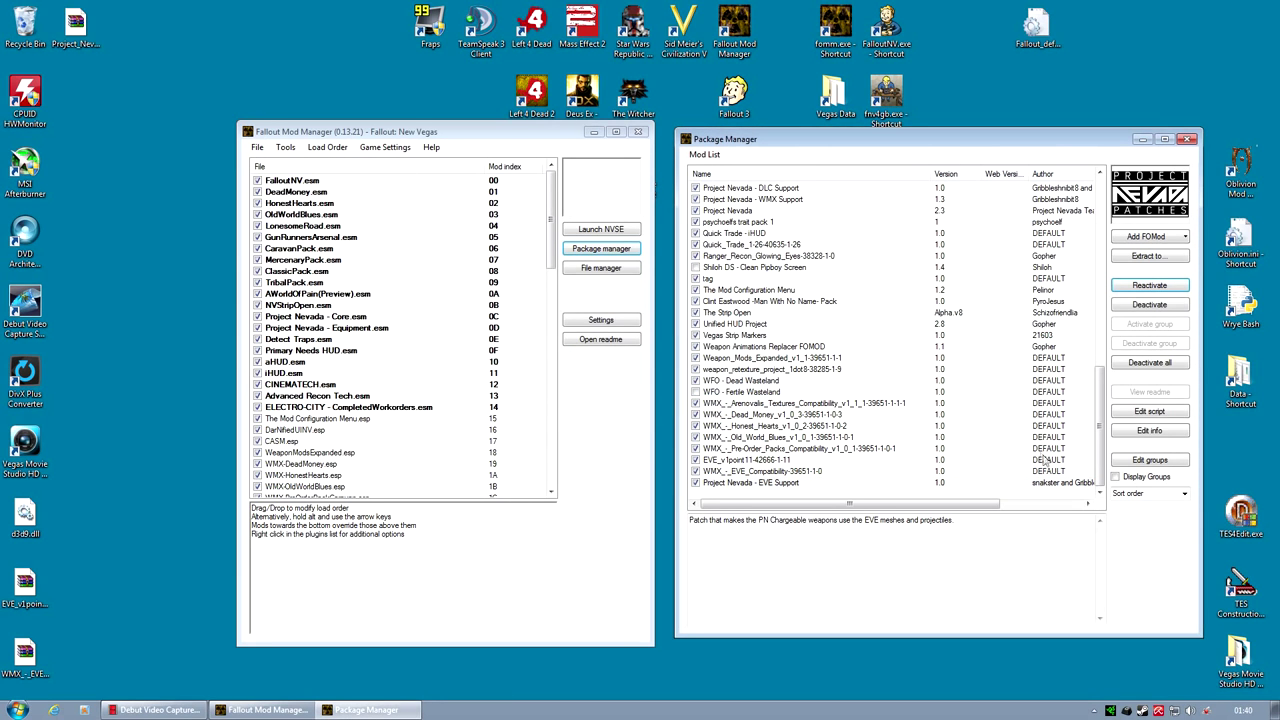
pyautogui.click(1188, 139)
# Move EVE FNV.esp, WMX-EVE.esp and Project Nevada - EVE.esp together above Vurt's WFO.esp
pyautogui.scroll(-20, 480, 450)
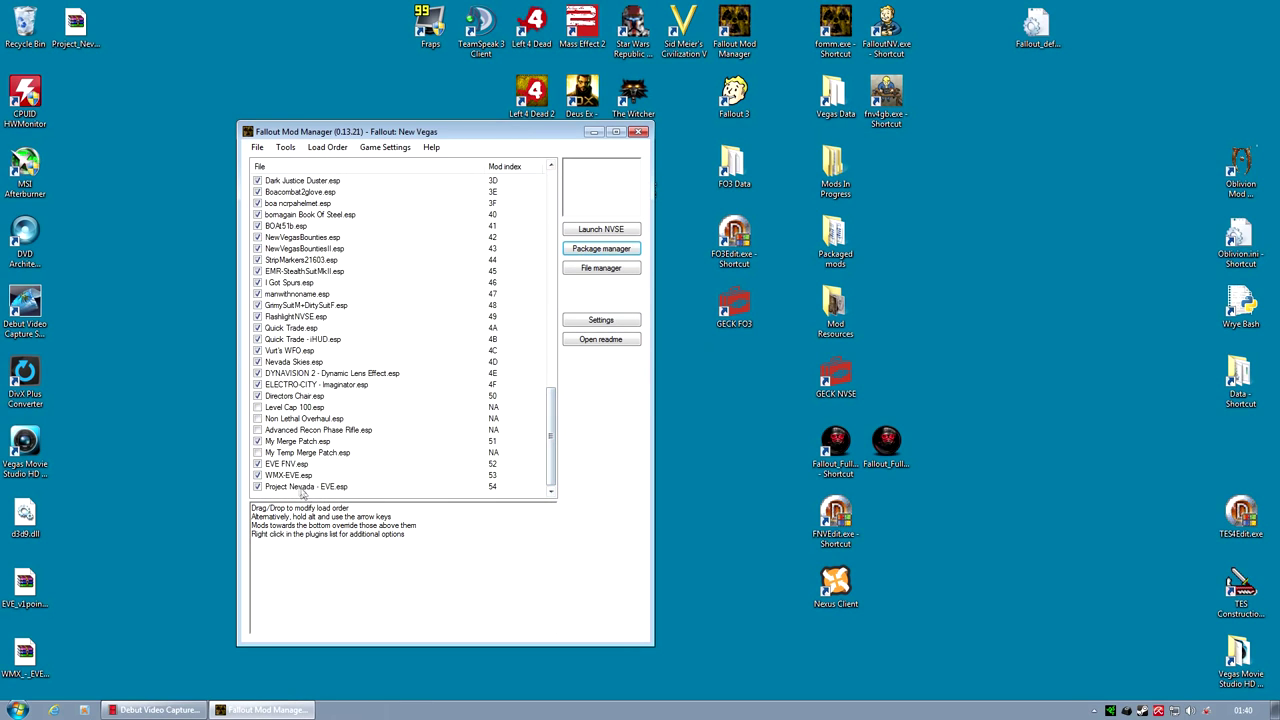
pyautogui.click(290, 465)
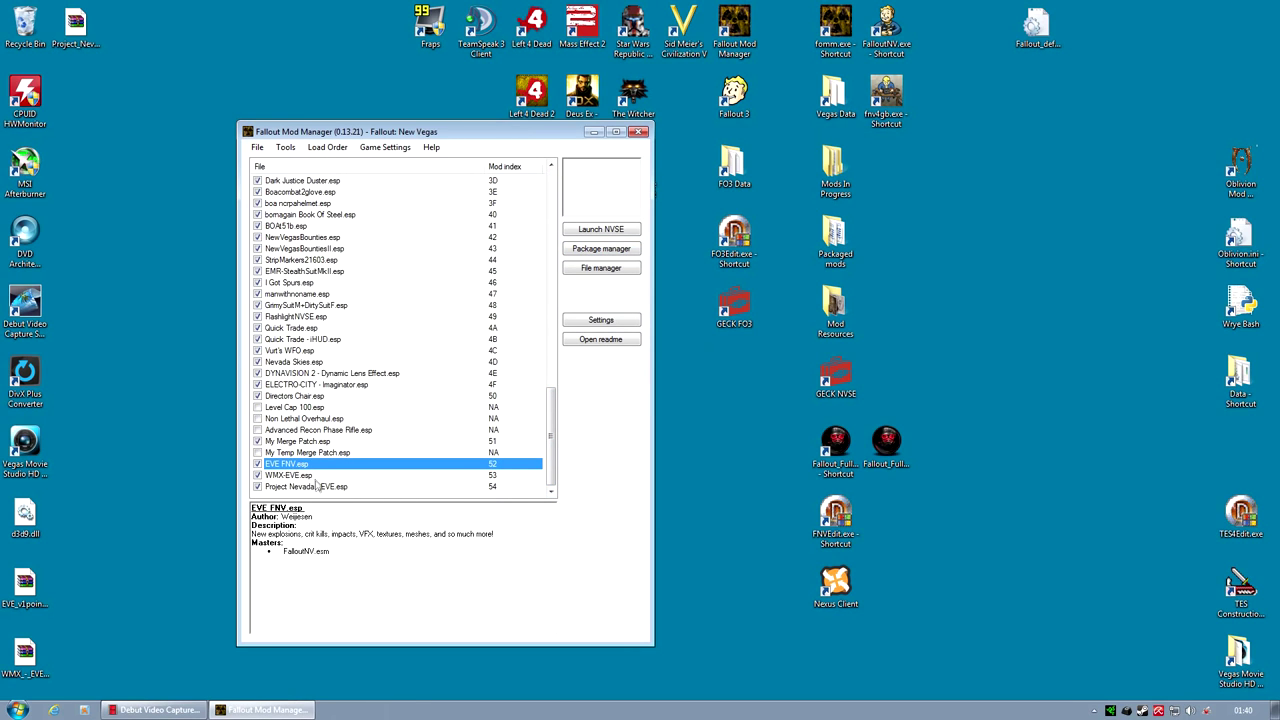
pyautogui.keyDown('shift'); pyautogui.click(311, 488); pyautogui.keyUp('shift')
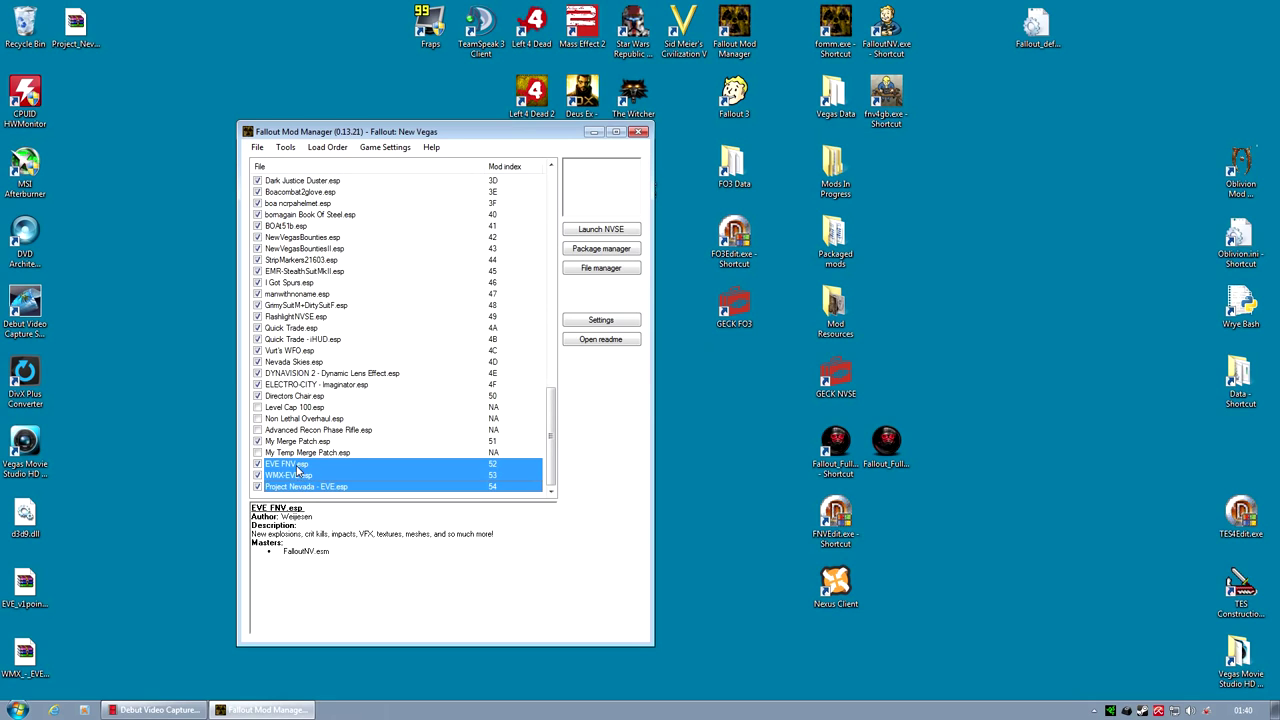
pyautogui.moveTo(297, 471); pyautogui.dragTo(328, 352)
# Check the Nevada Skies, WMX-EVE and EVE FNV plugin details, then close Fallout Mod Manager
pyautogui.scroll(-1, 396, 430)
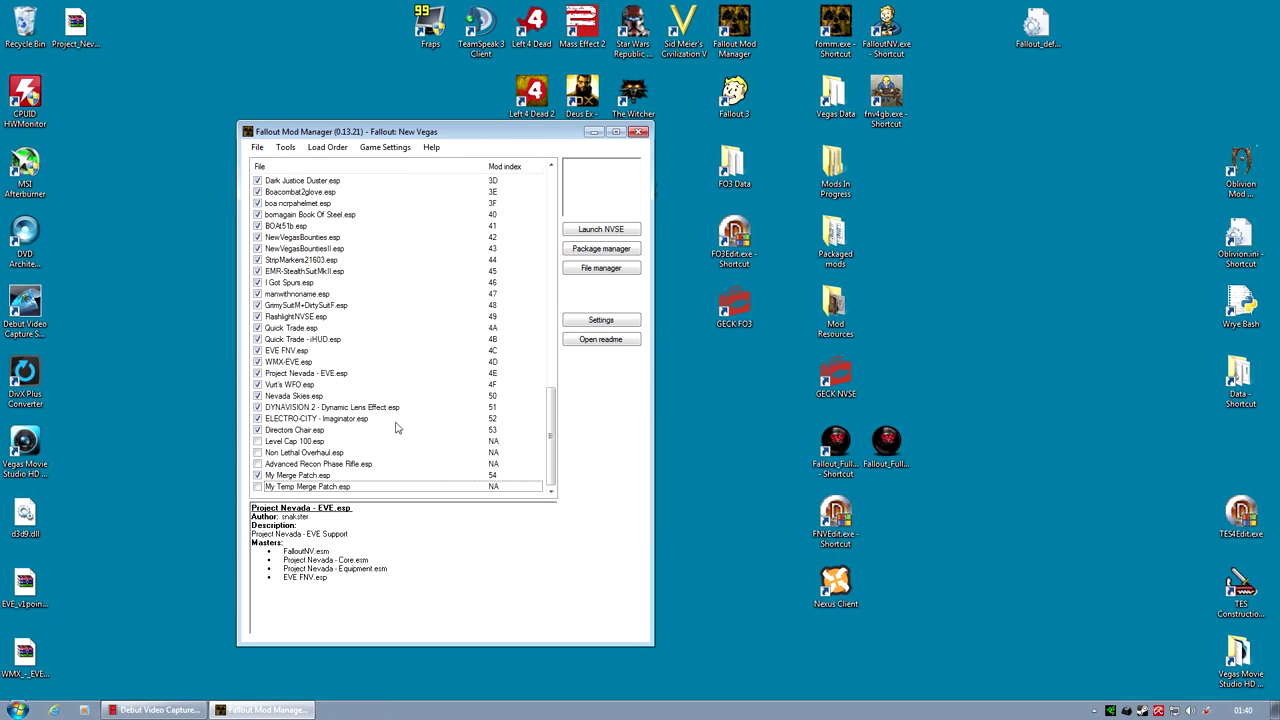
pyautogui.click(311, 396)
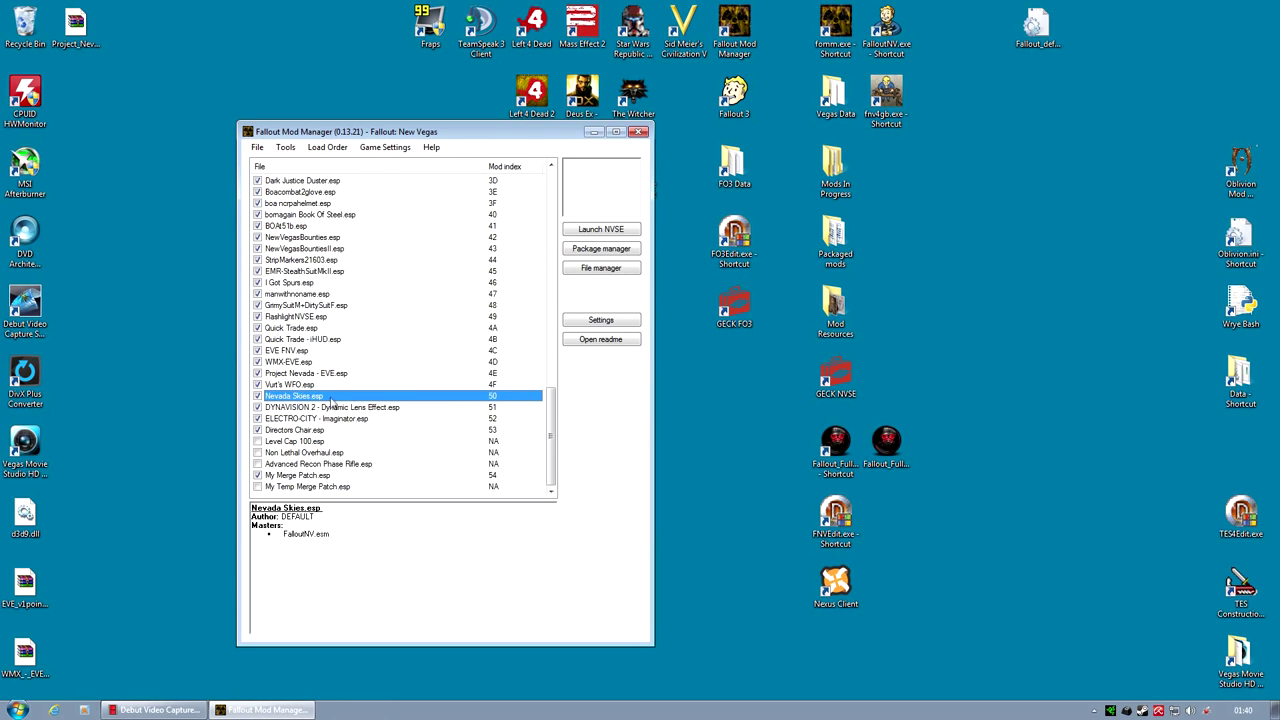
pyautogui.click(303, 362)
pyautogui.click(304, 354)
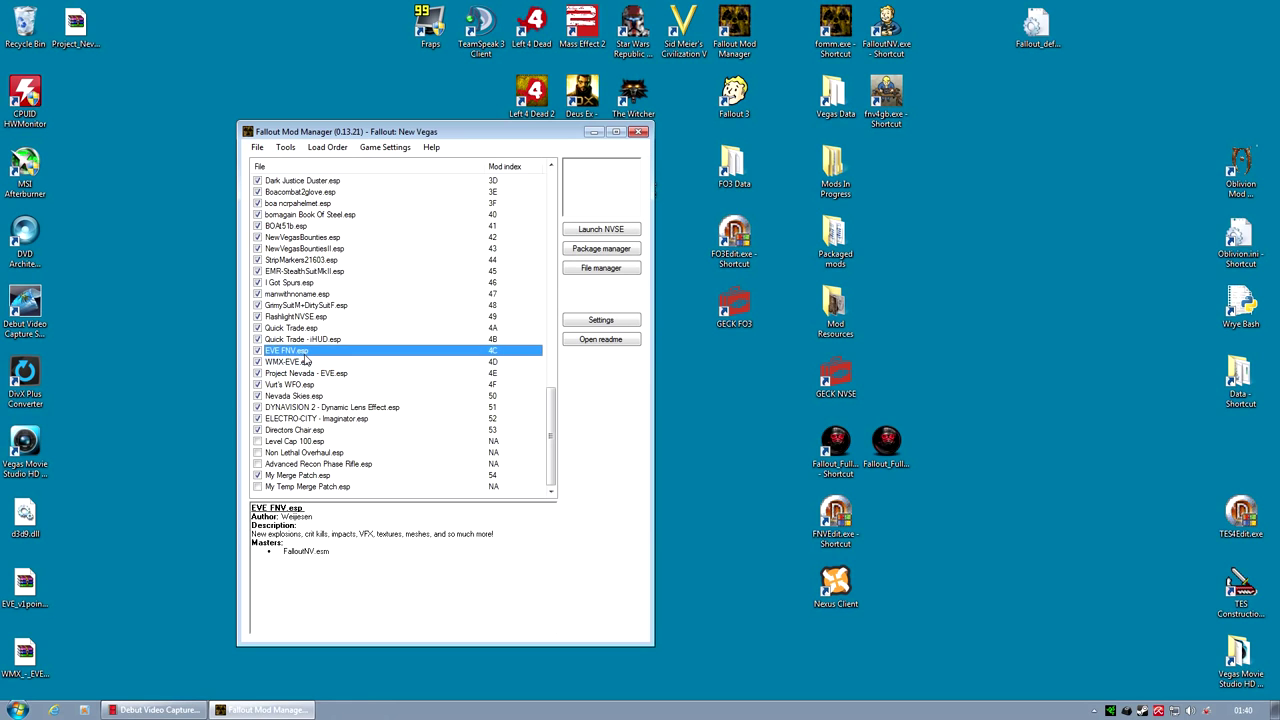
pyautogui.click(307, 340)
pyautogui.hotkey('alt', 'F4')
pyautogui.click(830, 515)
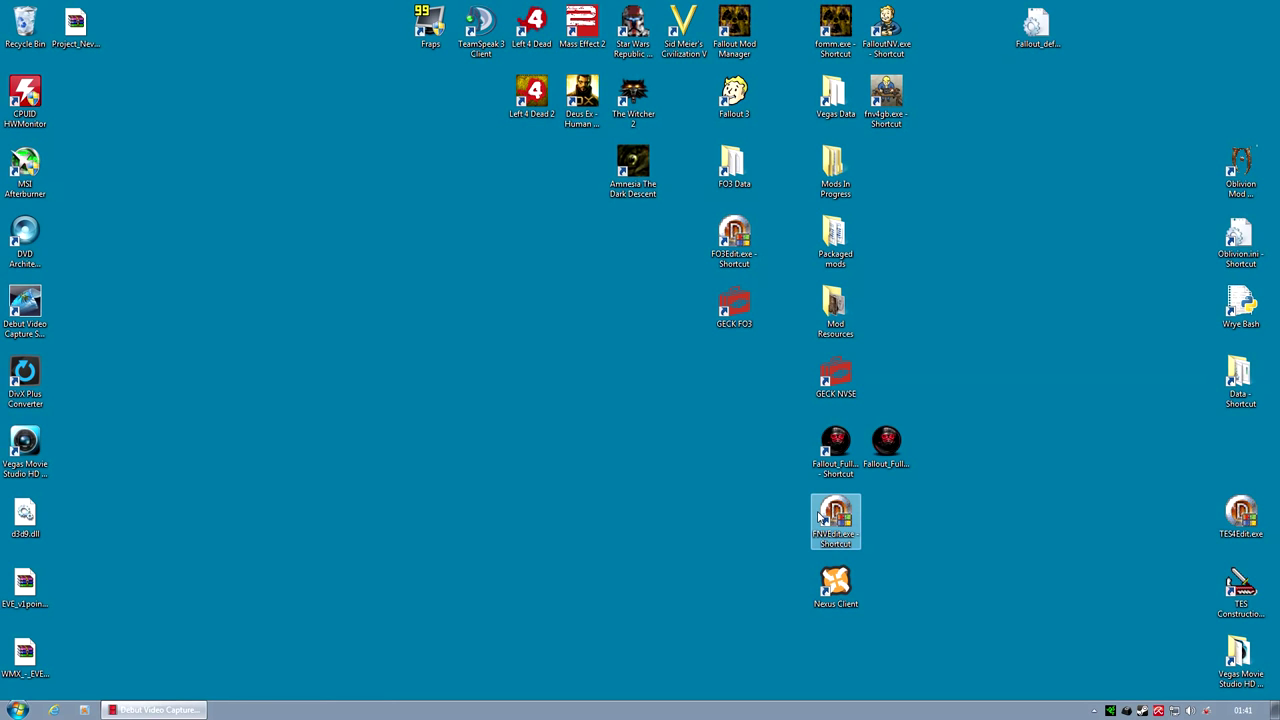
# Launch FNVEdit and load all the checked plugins
pyautogui.doubleClick(818, 515)
pyautogui.click(743, 393)
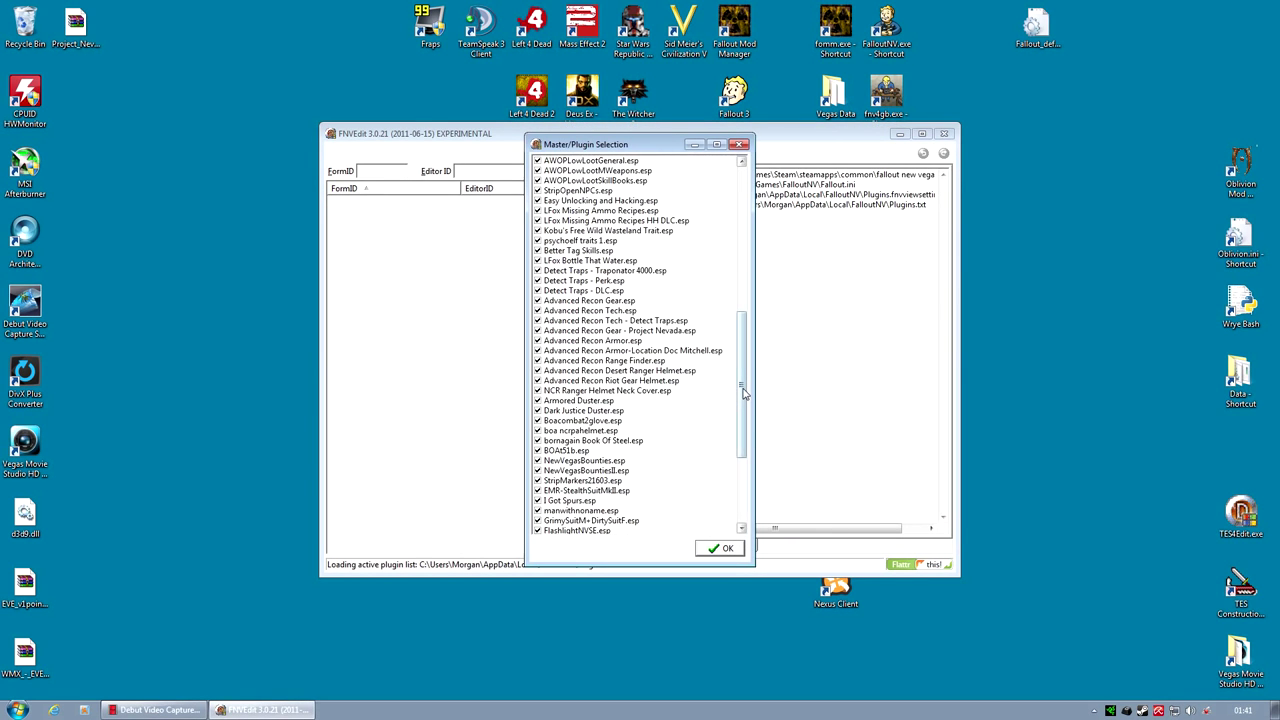
pyautogui.moveTo(743, 393); pyautogui.dragTo(754, 482)
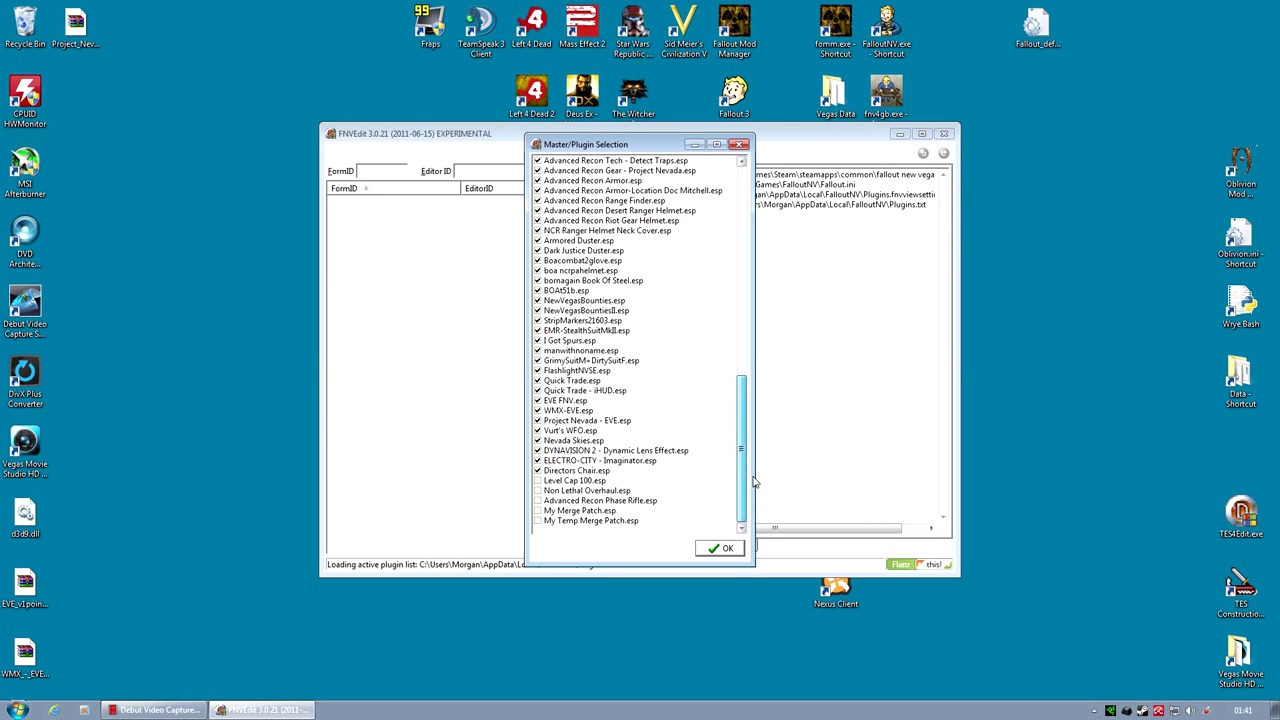
pyautogui.click(709, 549)
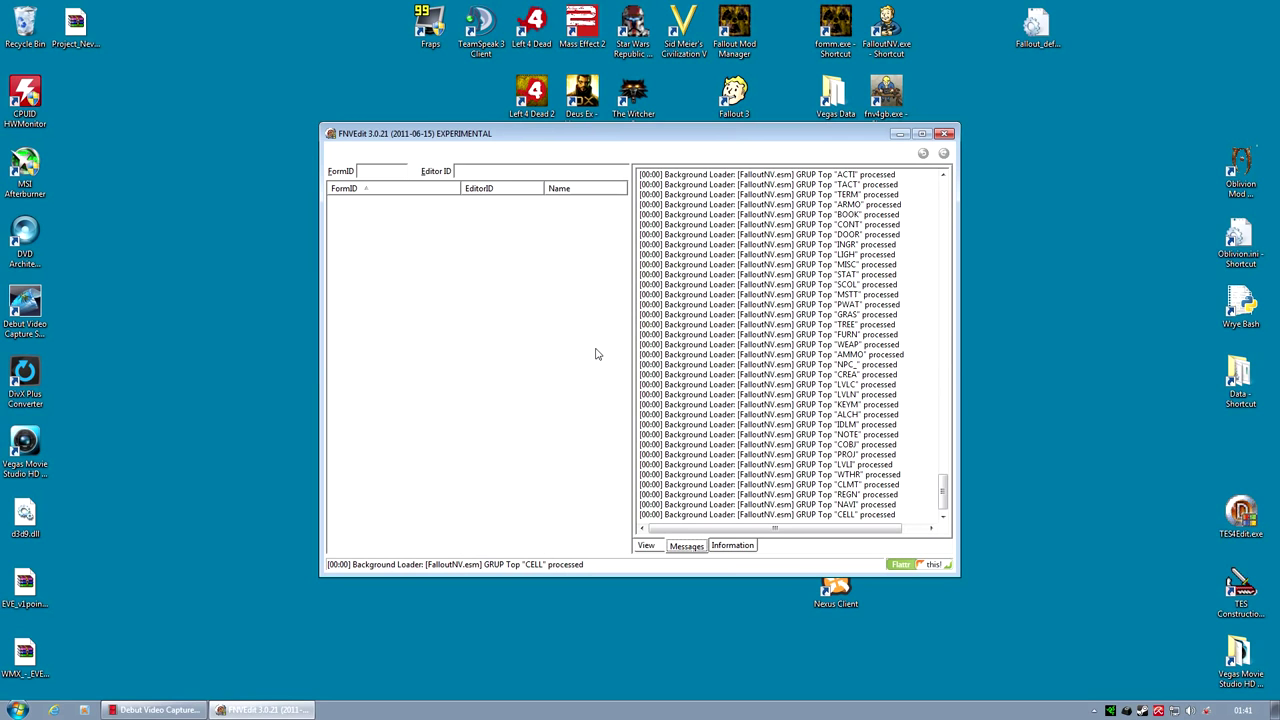
# Create a new merged patch named My Merge Patch with EVE.esp
pyautogui.click(595, 356)
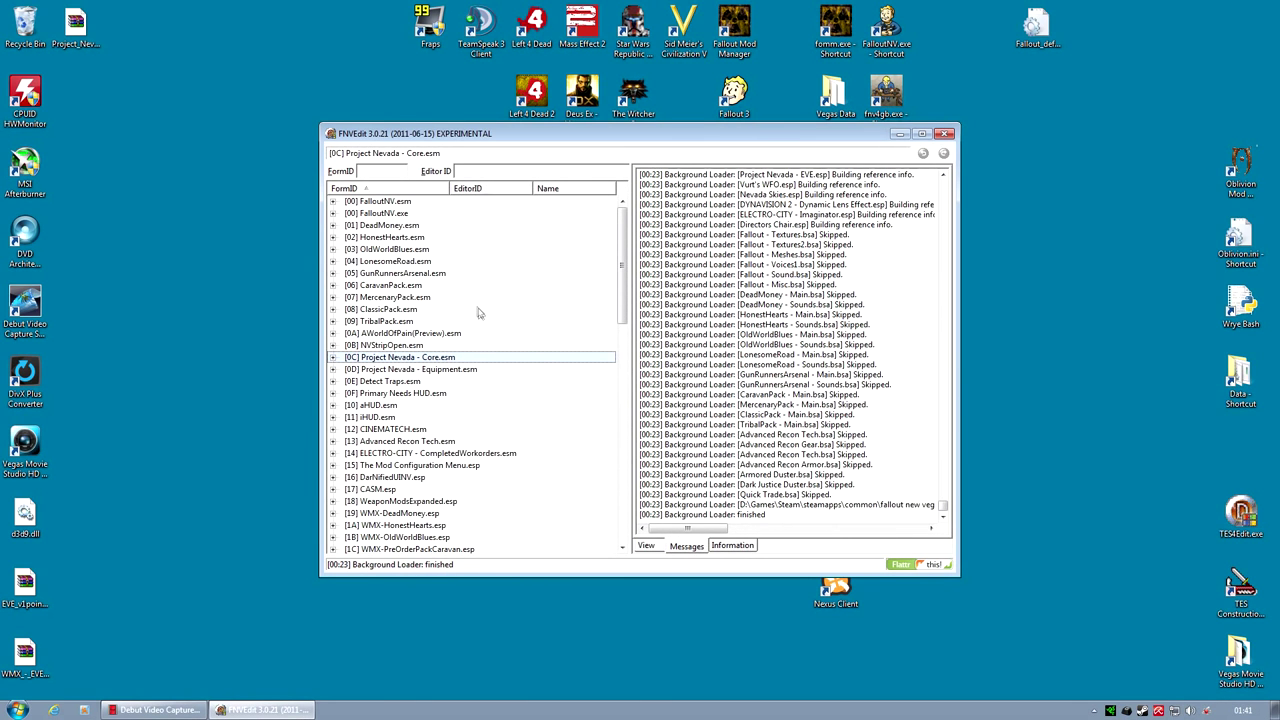
pyautogui.rightClick(412, 346)
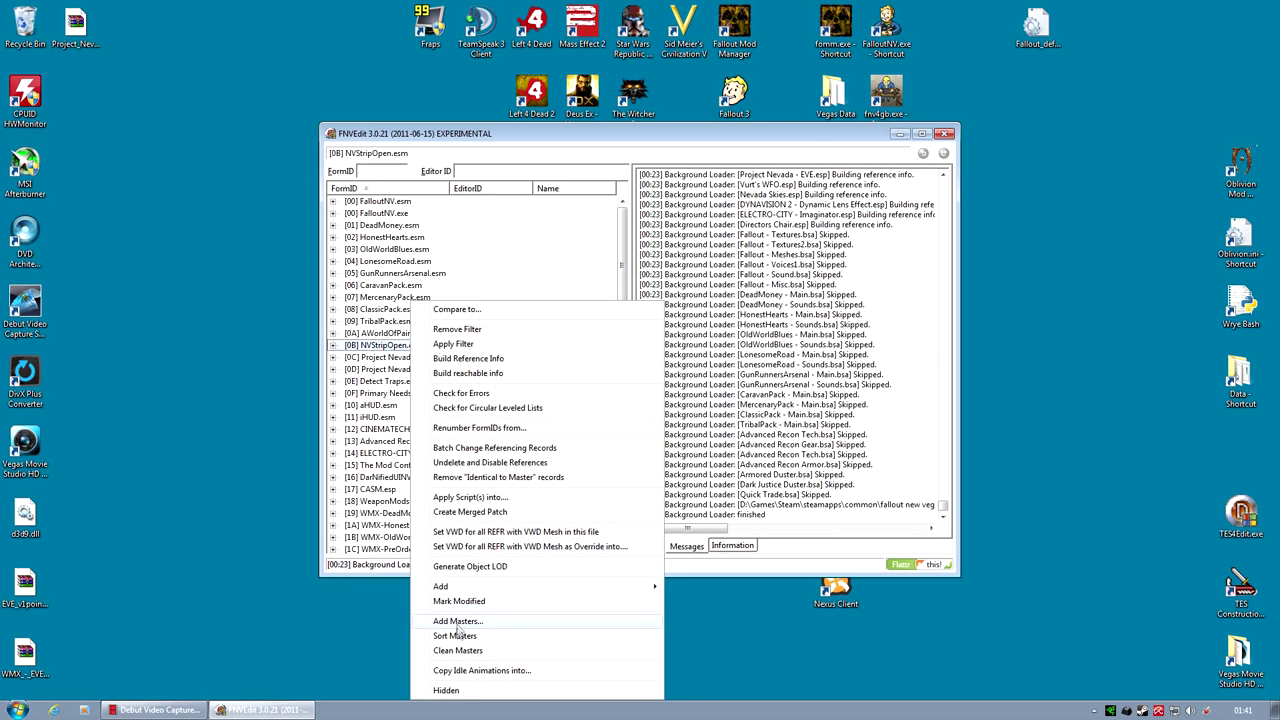
pyautogui.click(474, 512)
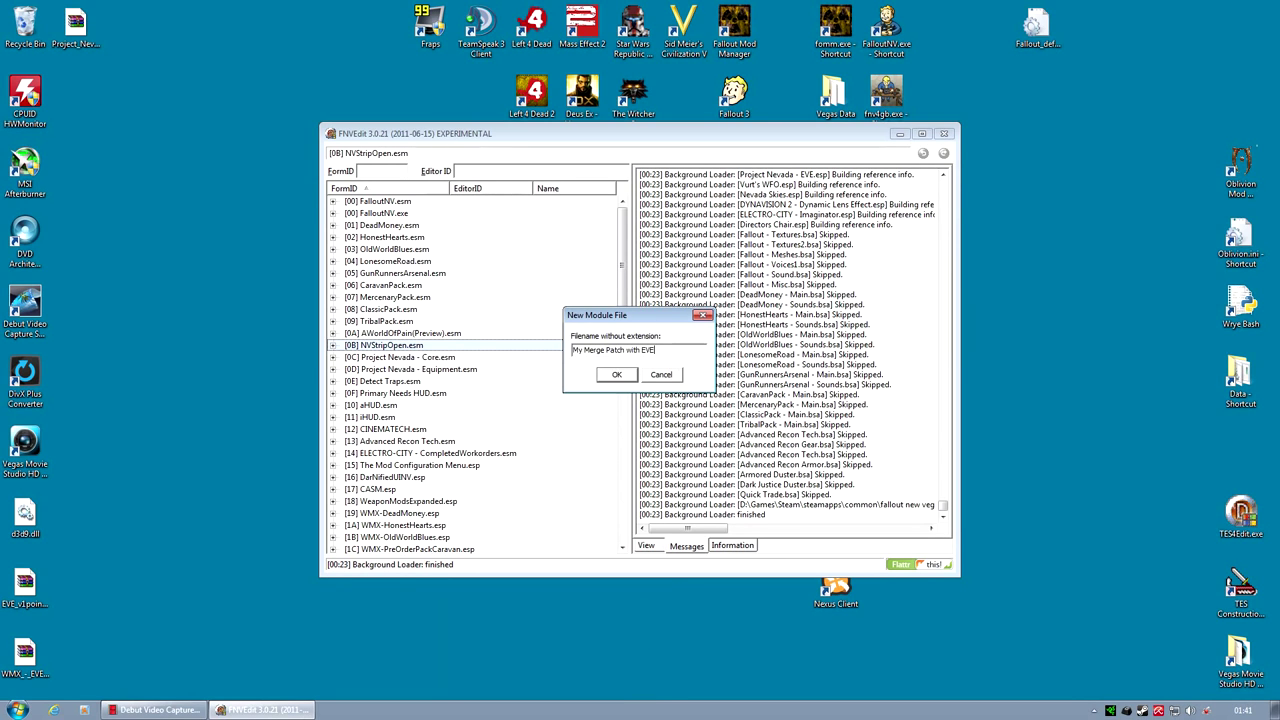
pyautogui.click(622, 378)
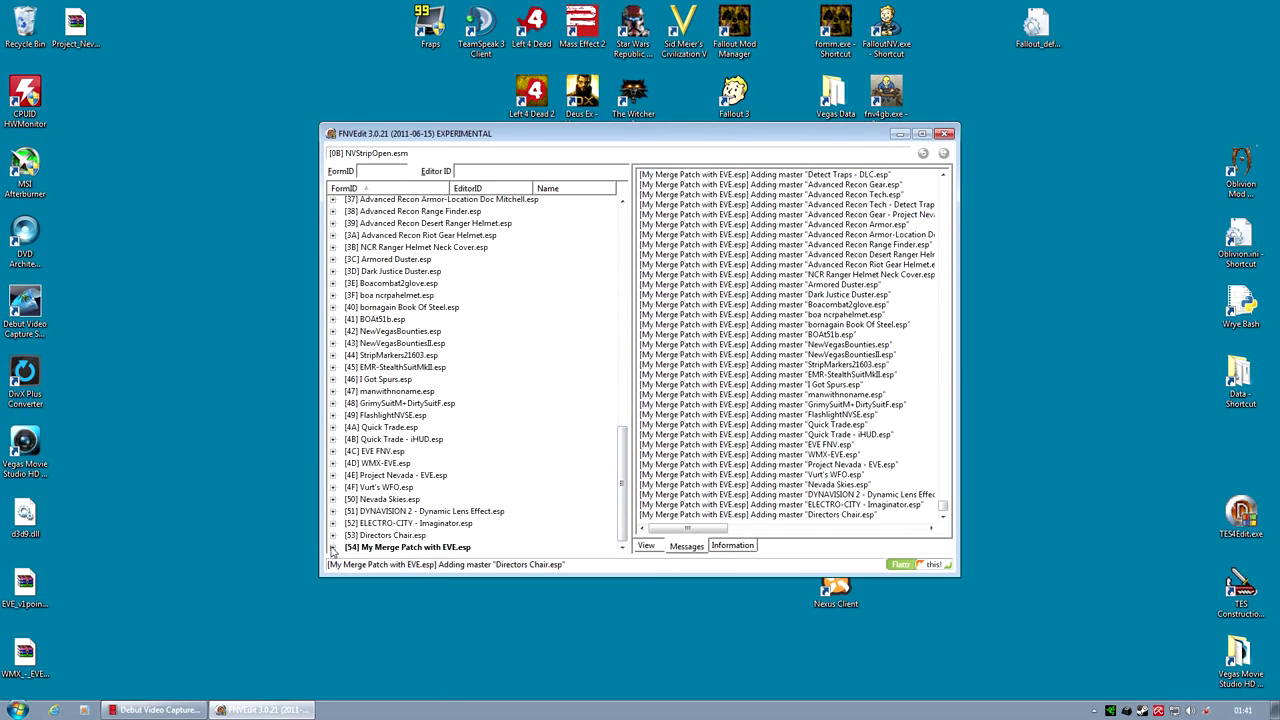